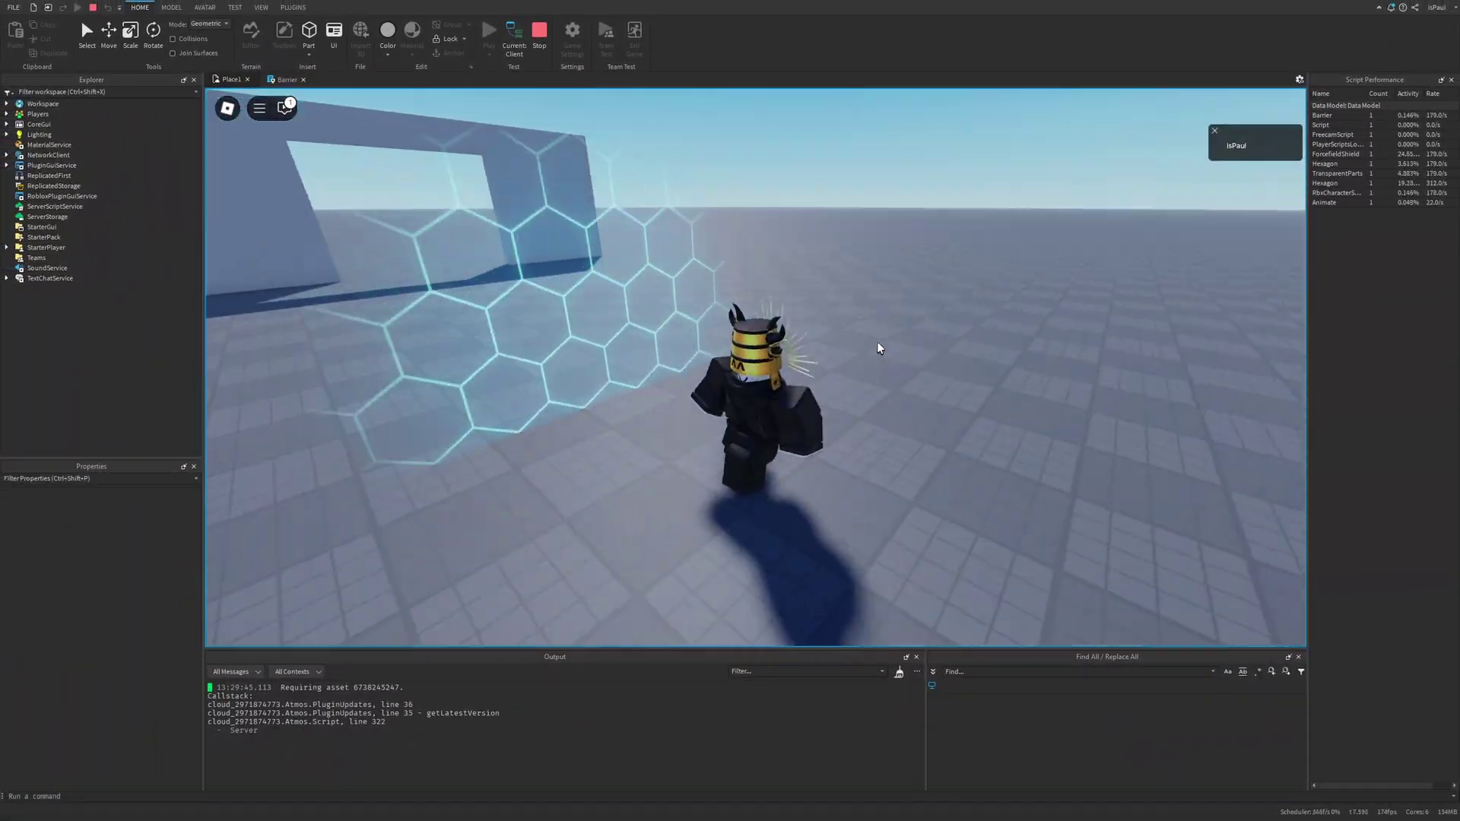
- Jump the character around beside the hexagon barrier in the running playtest to examine its distance-based fade
key(space)
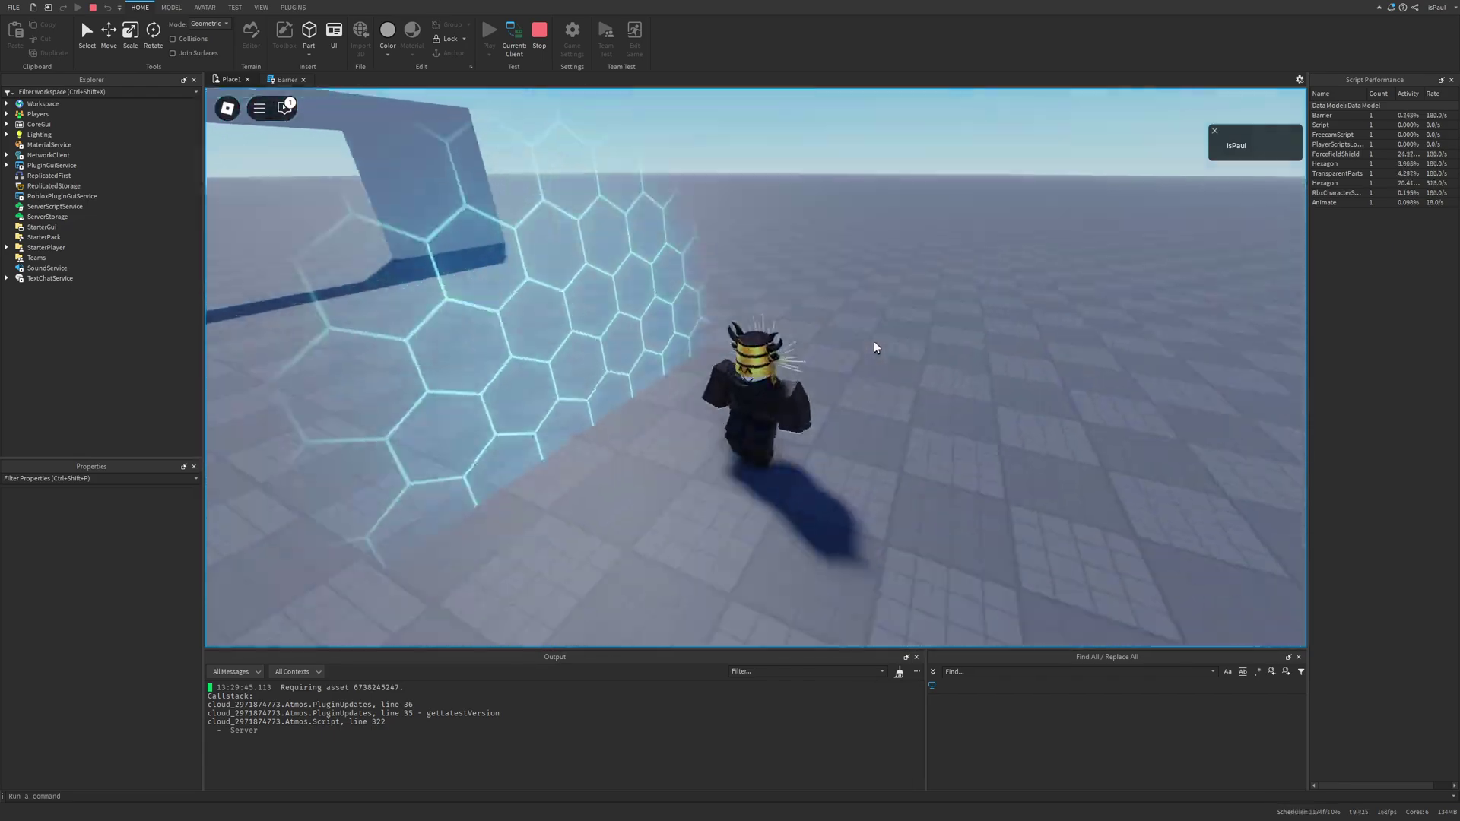
key(space)
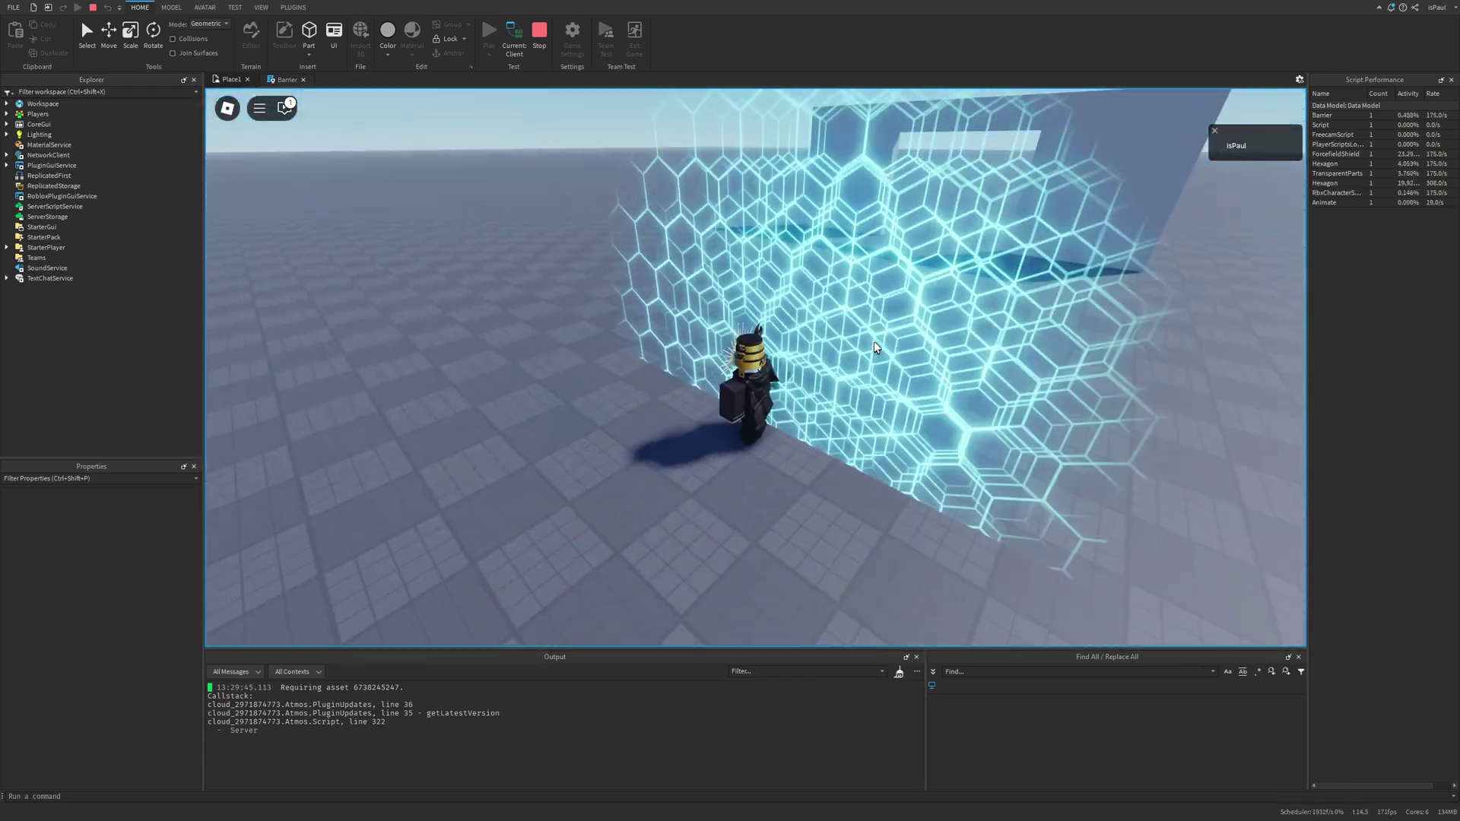
key(space)
key(space)
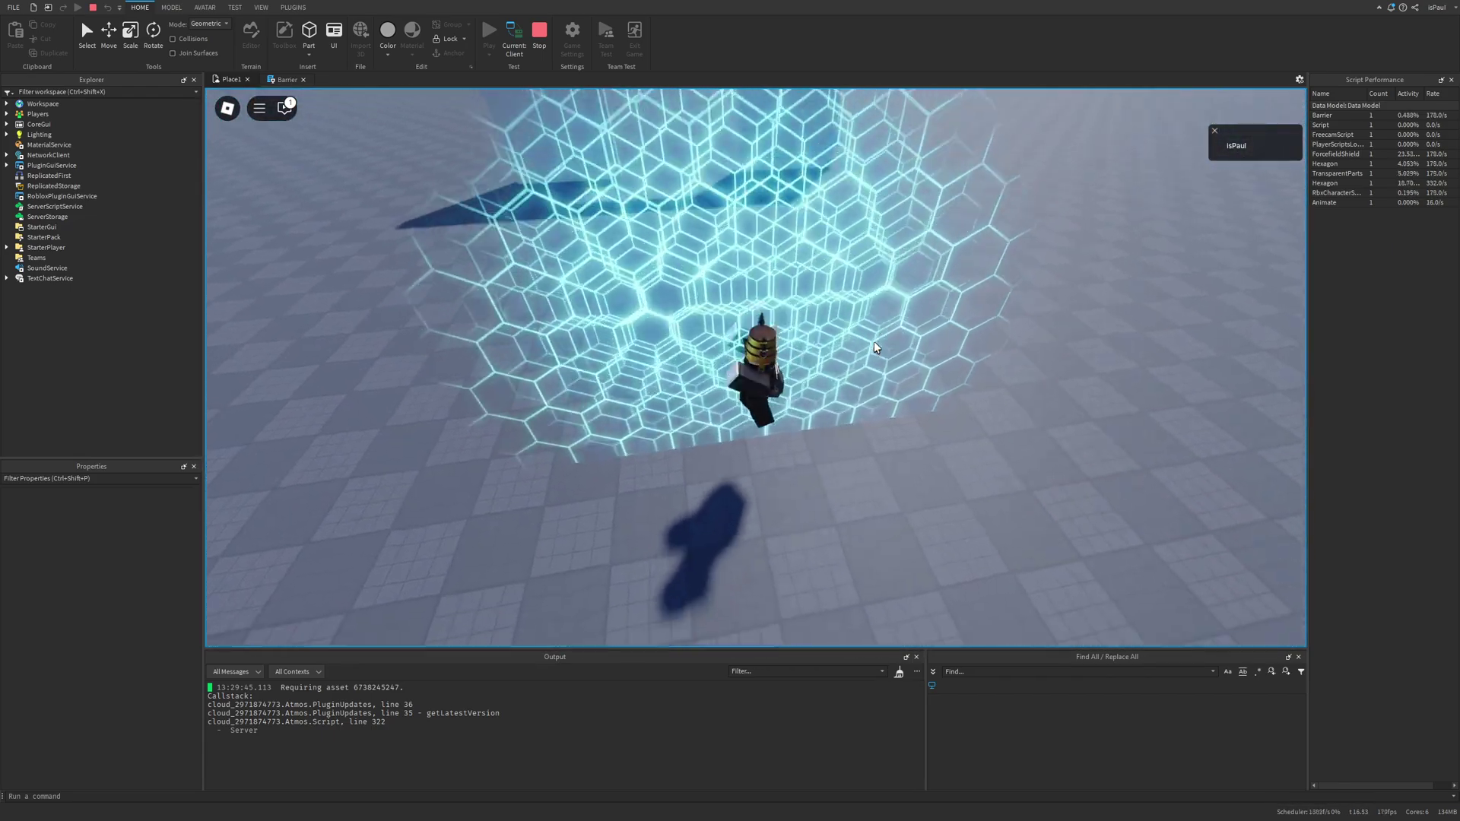
key(space)
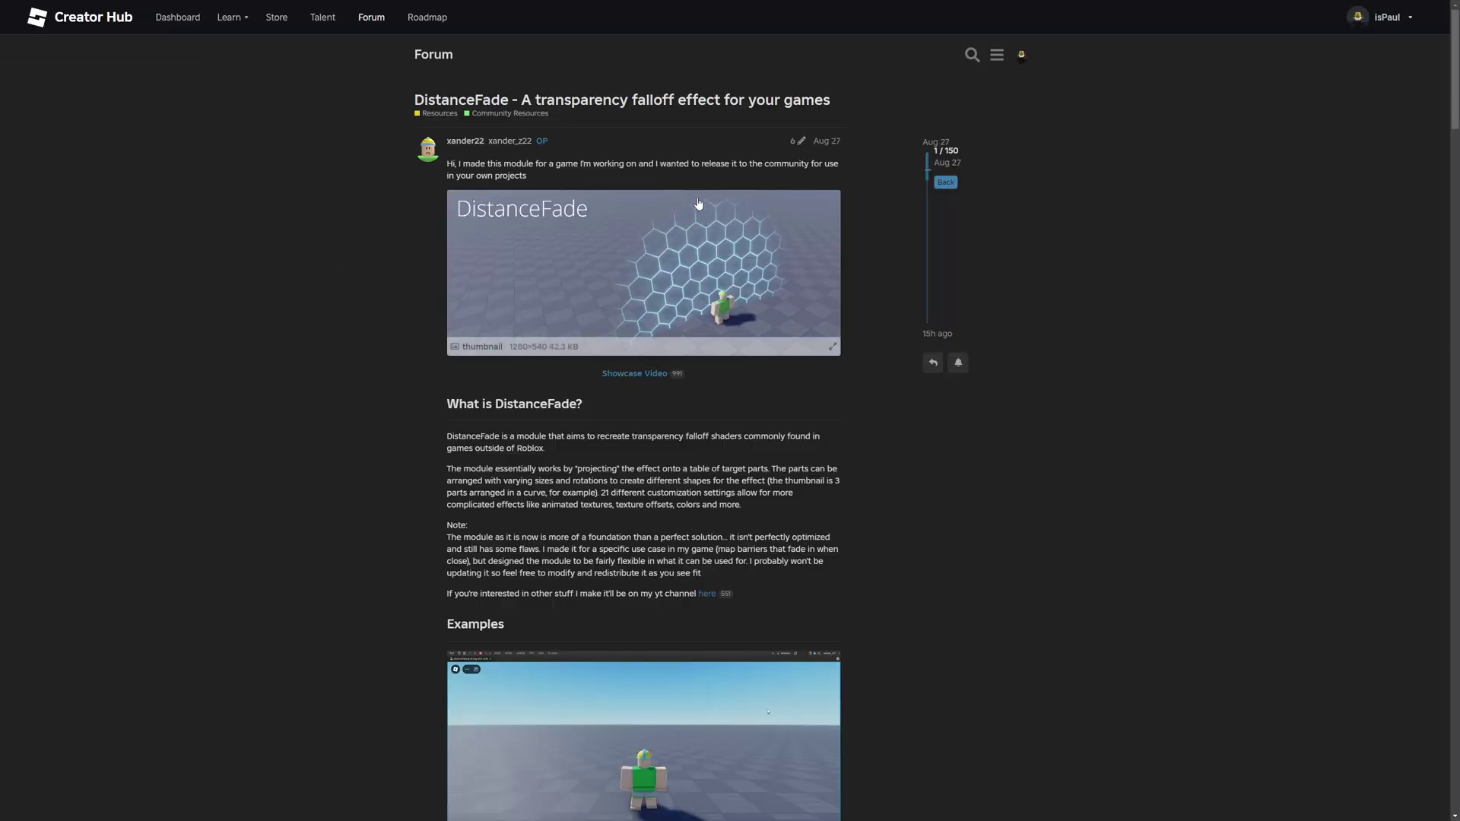
- Read the title and introduction of the DistanceFade forum post and view its thumbnail enlarged
drag(412, 100, 510, 99)
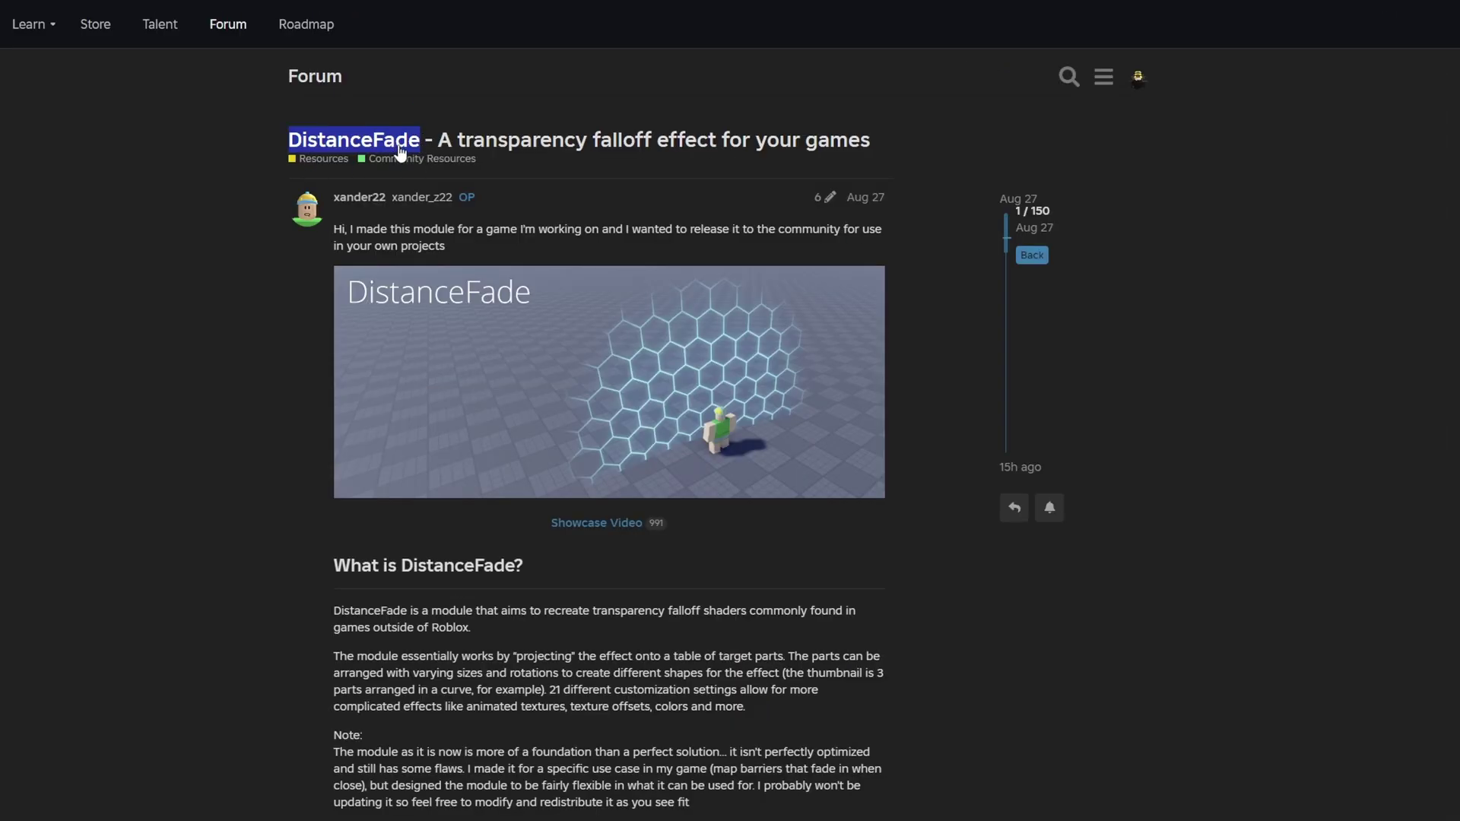
drag(872, 142, 426, 146)
click(822, 150)
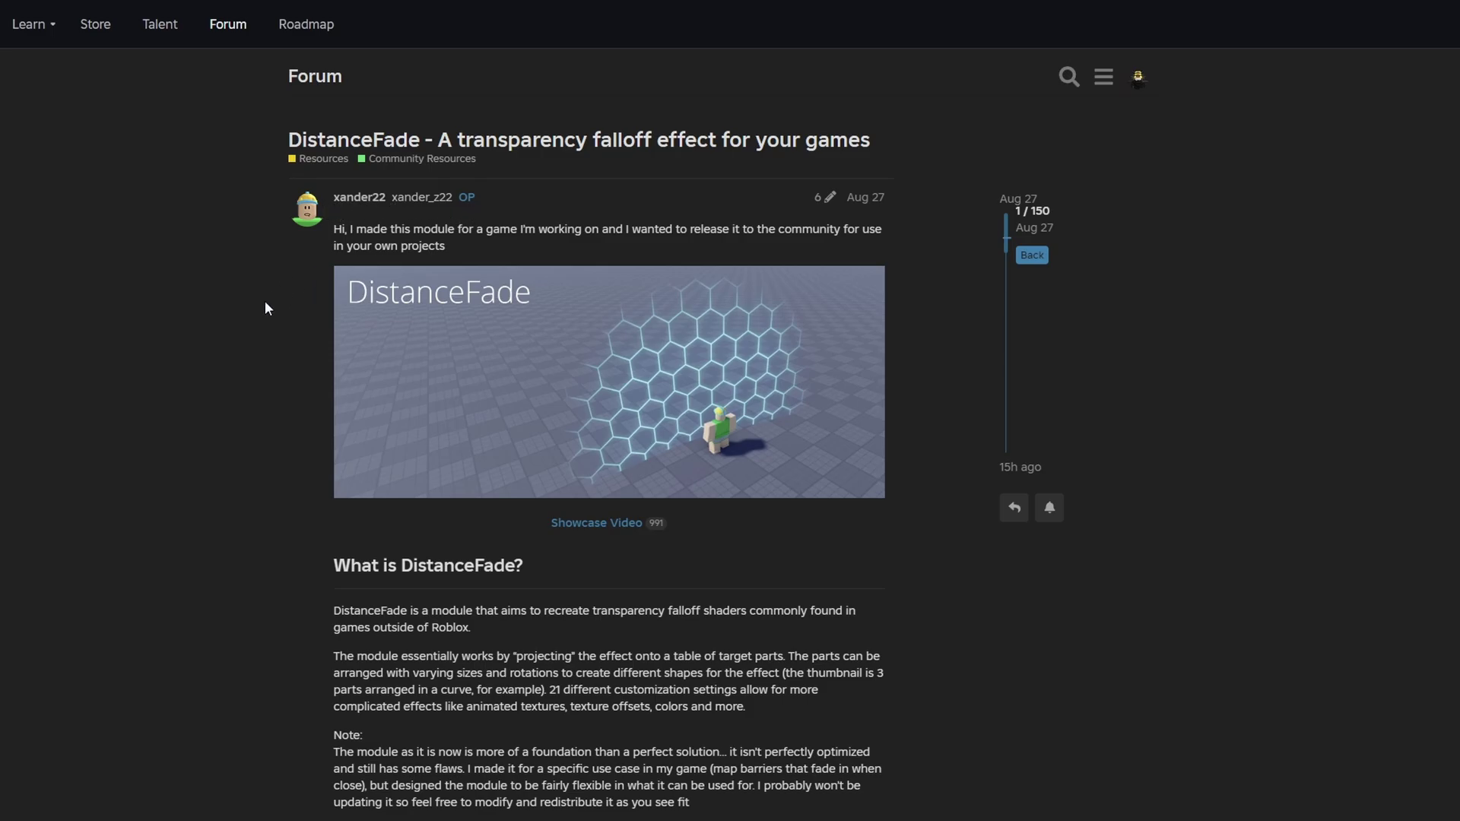
drag(341, 229, 536, 230)
click(588, 229)
drag(660, 229, 883, 230)
click(750, 257)
drag(455, 248, 334, 246)
click(499, 261)
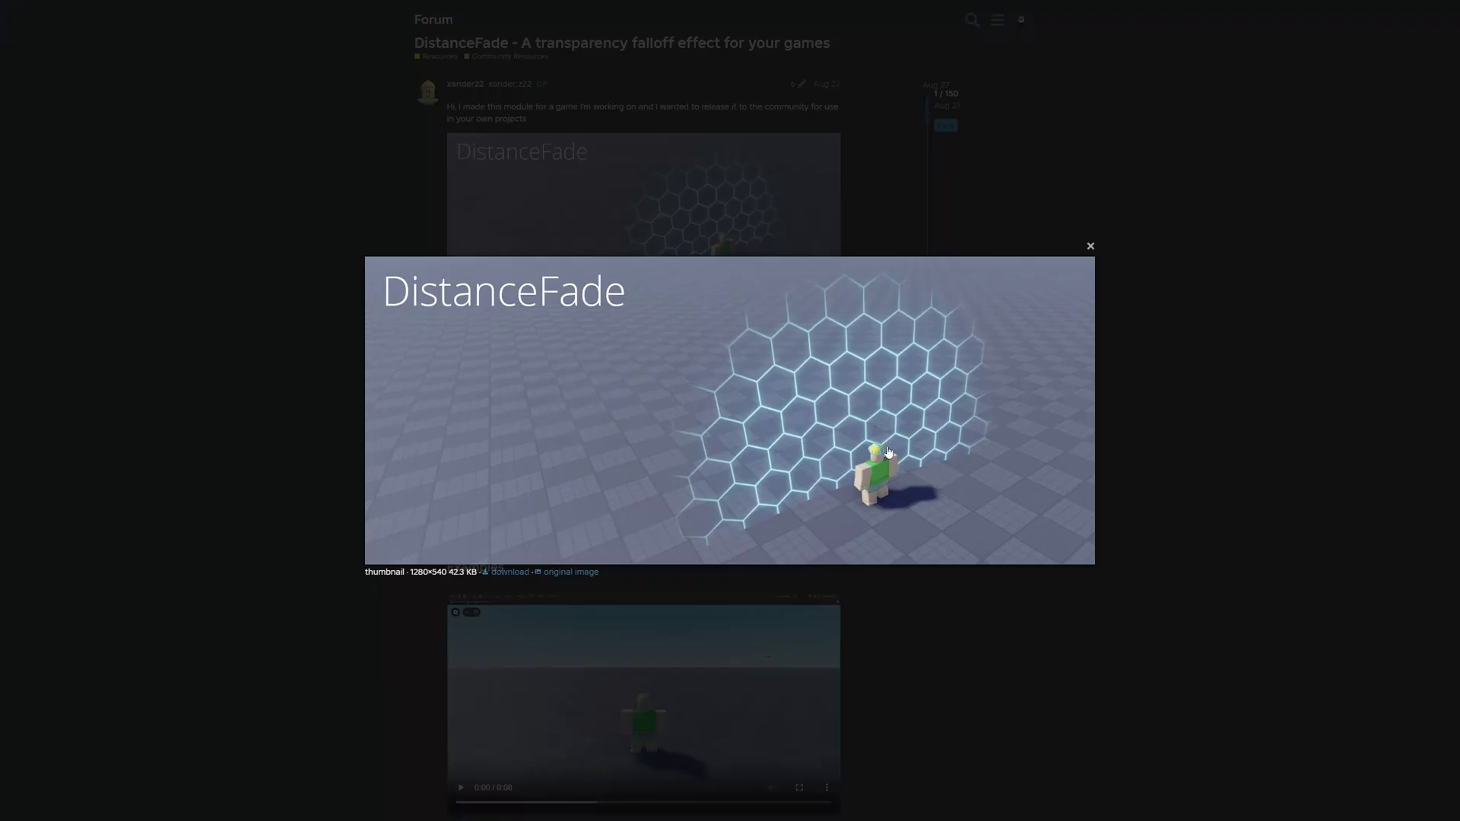
click(840, 463)
- Read the opening paragraph of the "What is DistanceFade?" section on the effect the module recreates
drag(600, 316, 669, 325)
click(625, 332)
scroll(625, 331, down, 3)
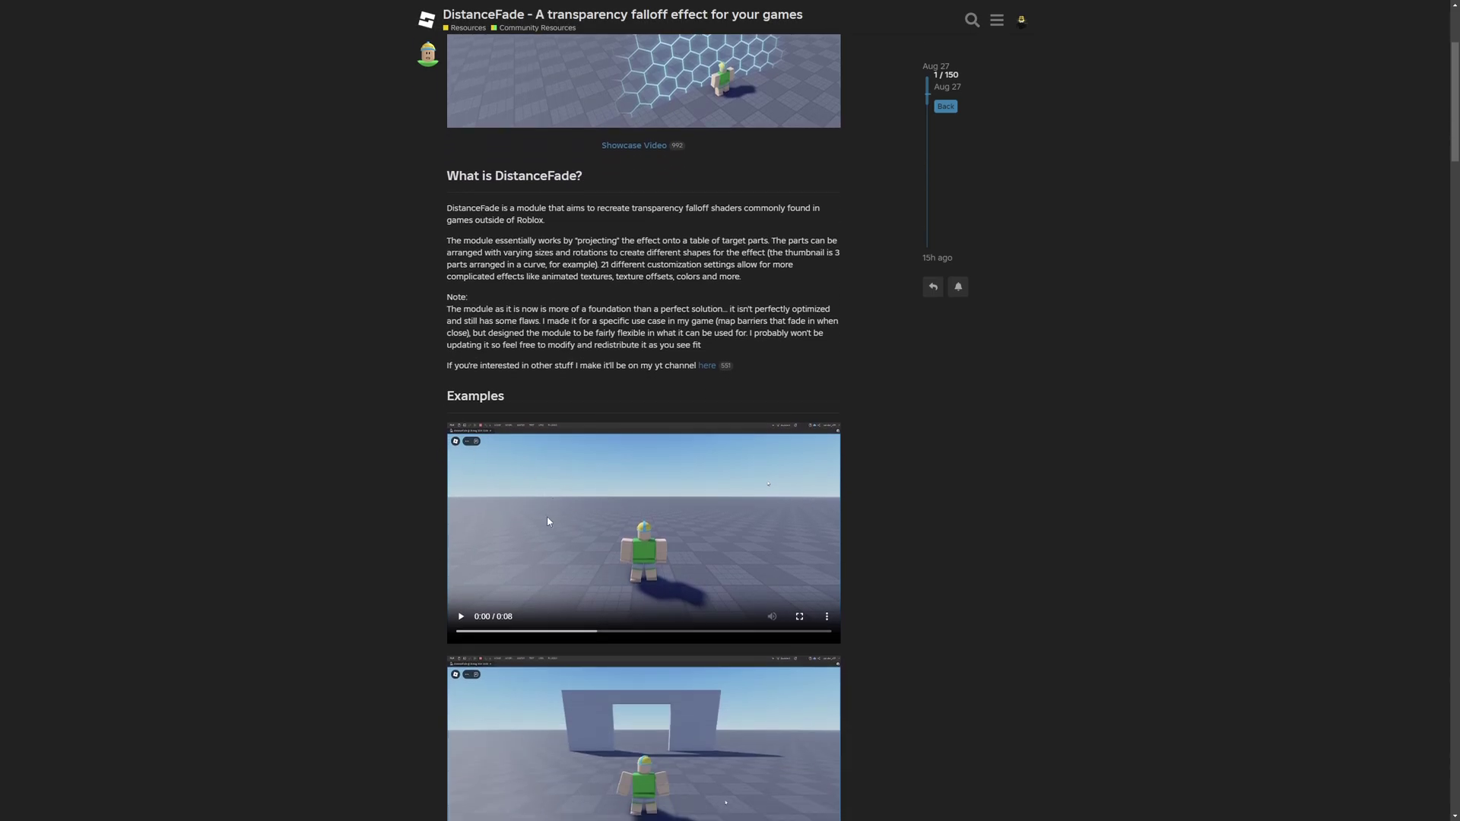
scroll(555, 526, up, 3)
scroll(555, 526, down, 1)
drag(459, 290, 586, 290)
click(589, 294)
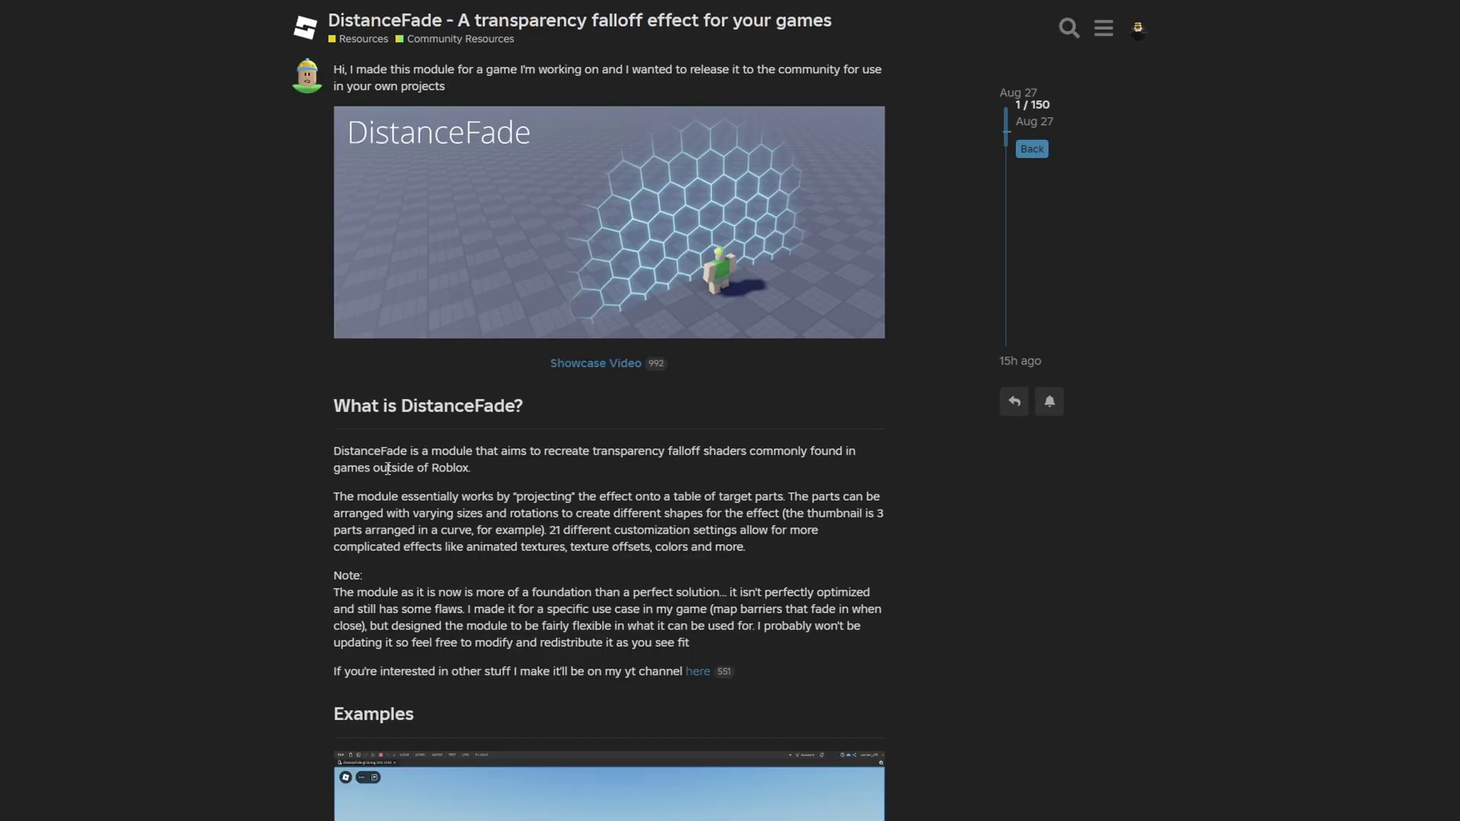
drag(488, 469, 330, 460)
click(499, 470)
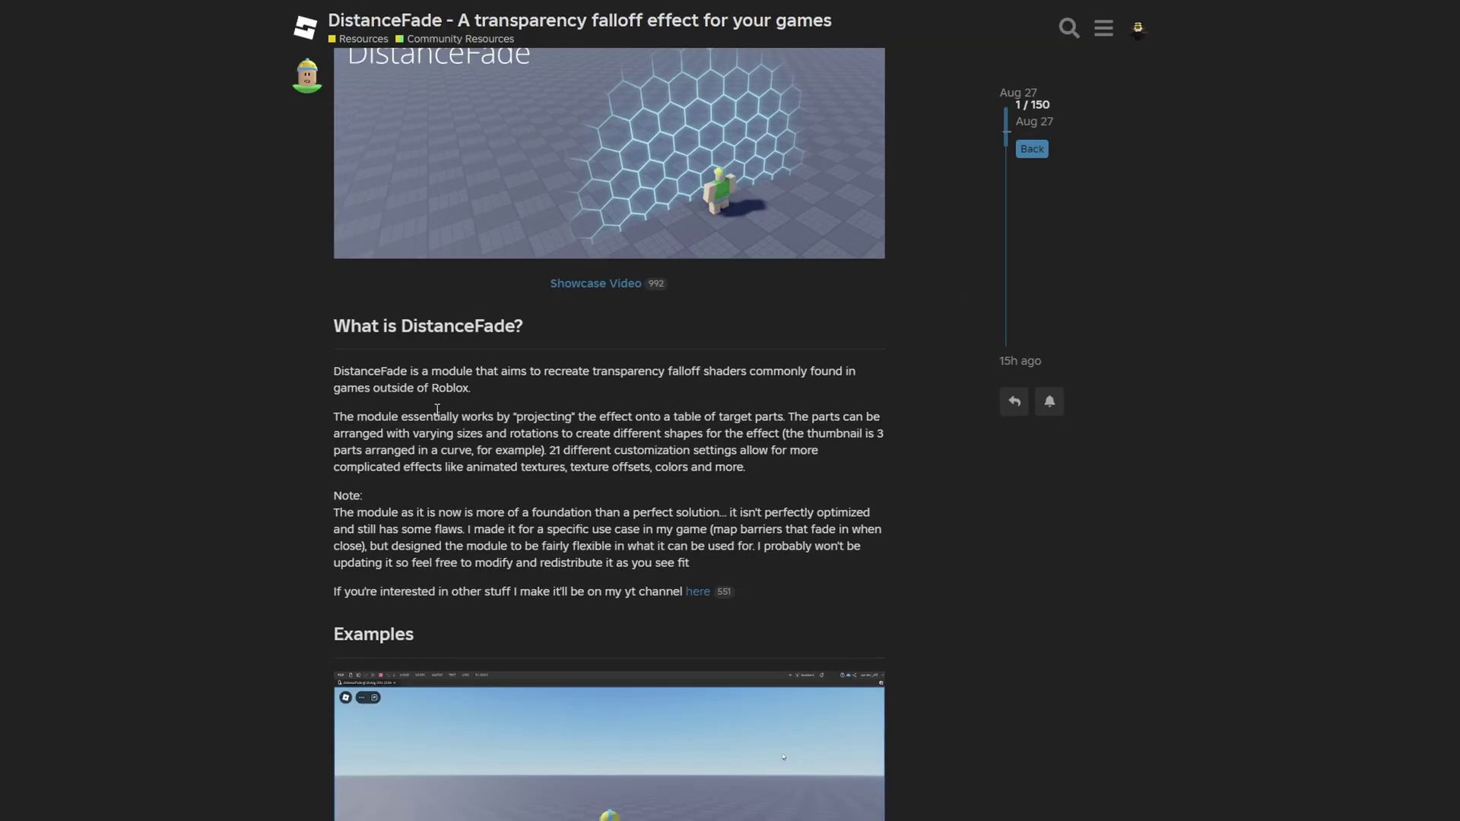
- Read how the module projects the effect onto target parts, plus the author's note on modifying and redistributing it
drag(542, 417, 459, 436)
drag(574, 431, 775, 433)
drag(786, 434, 738, 451)
click(554, 451)
click(749, 465)
click(771, 476)
click(431, 388)
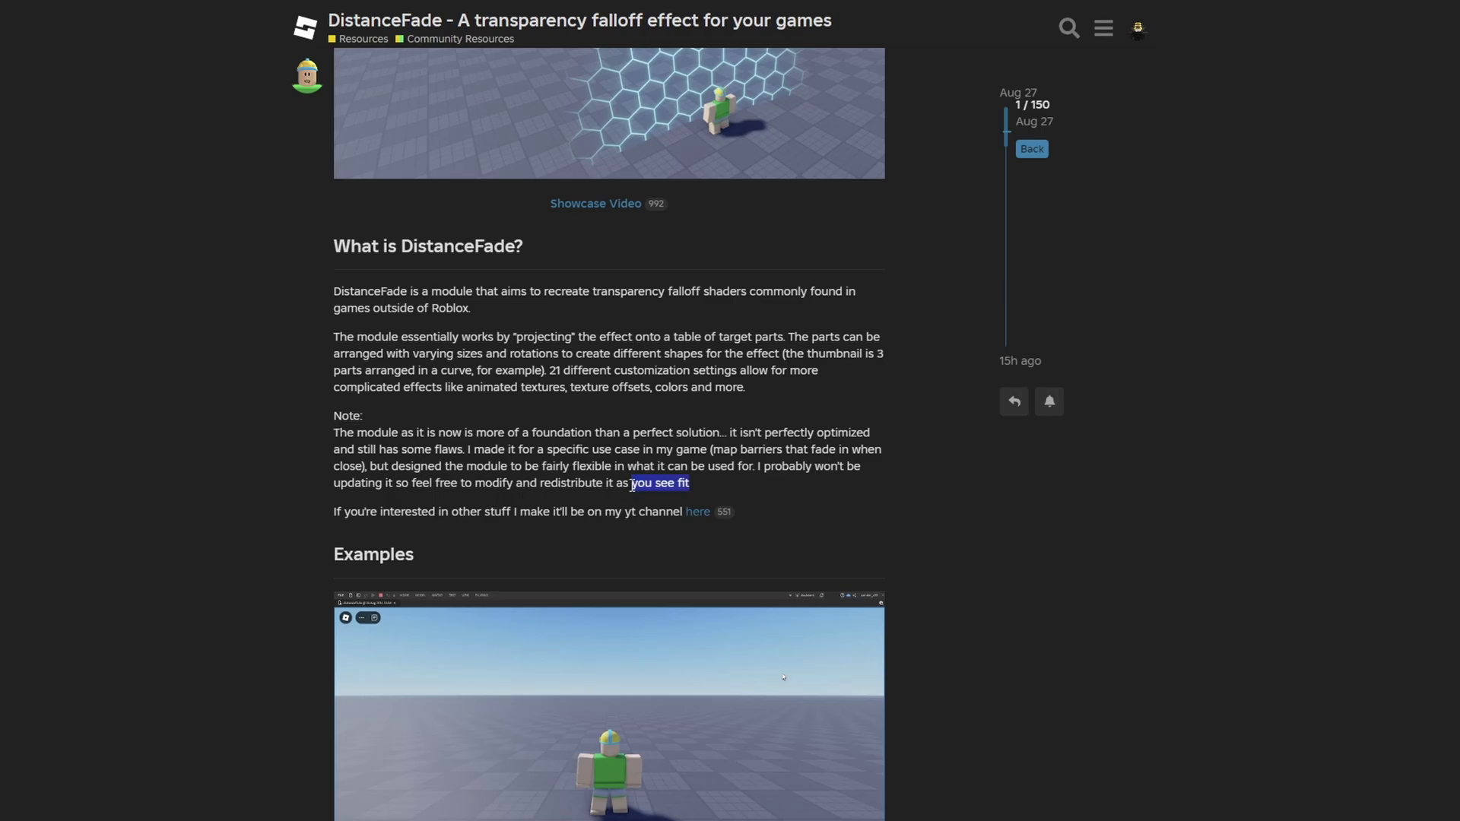
drag(632, 485, 759, 469)
click(785, 508)
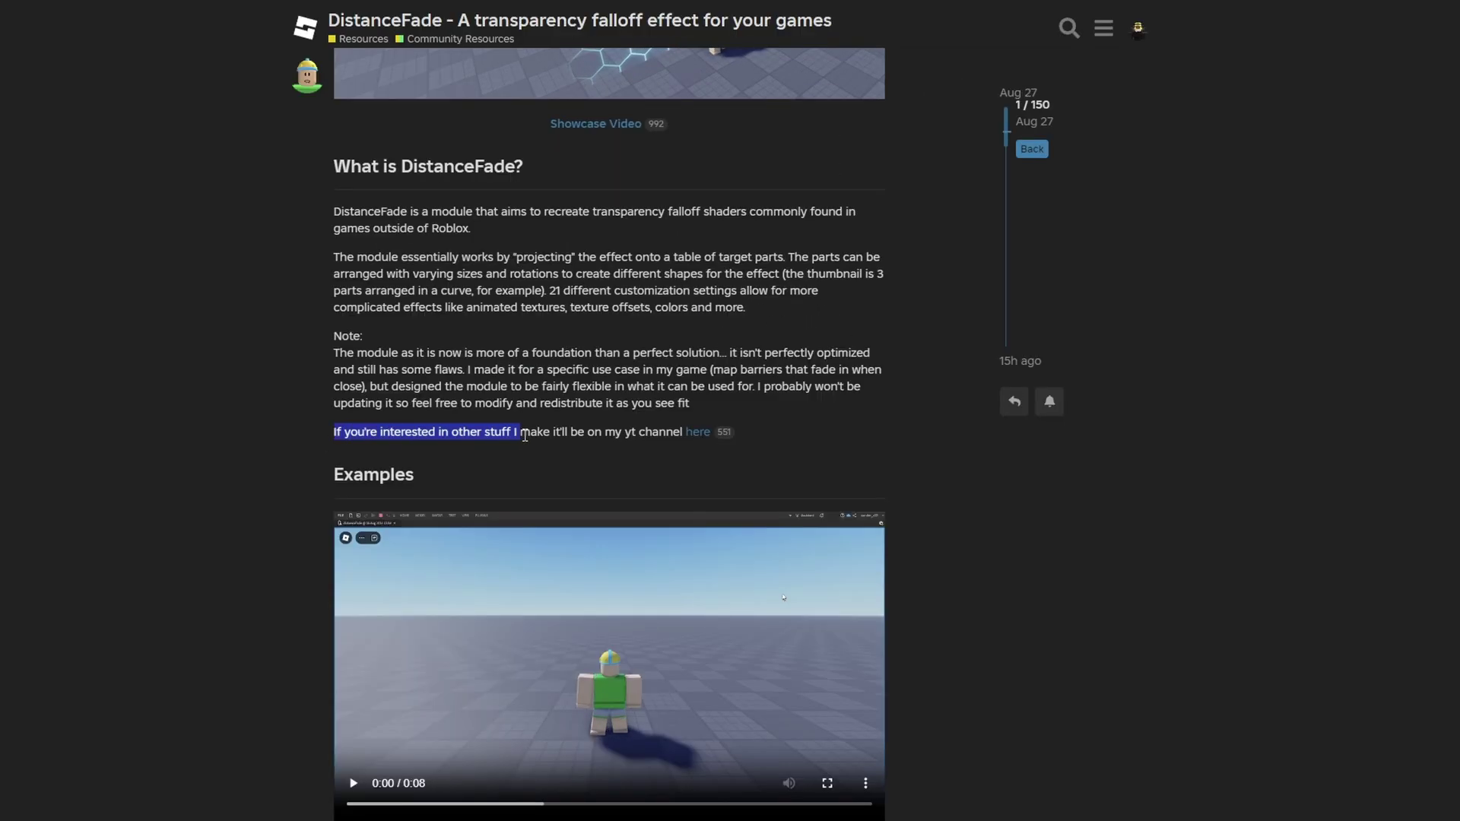
- Open the module author's YouTube channel from the link in the post and subscribe to it
drag(537, 439, 674, 437)
click(686, 451)
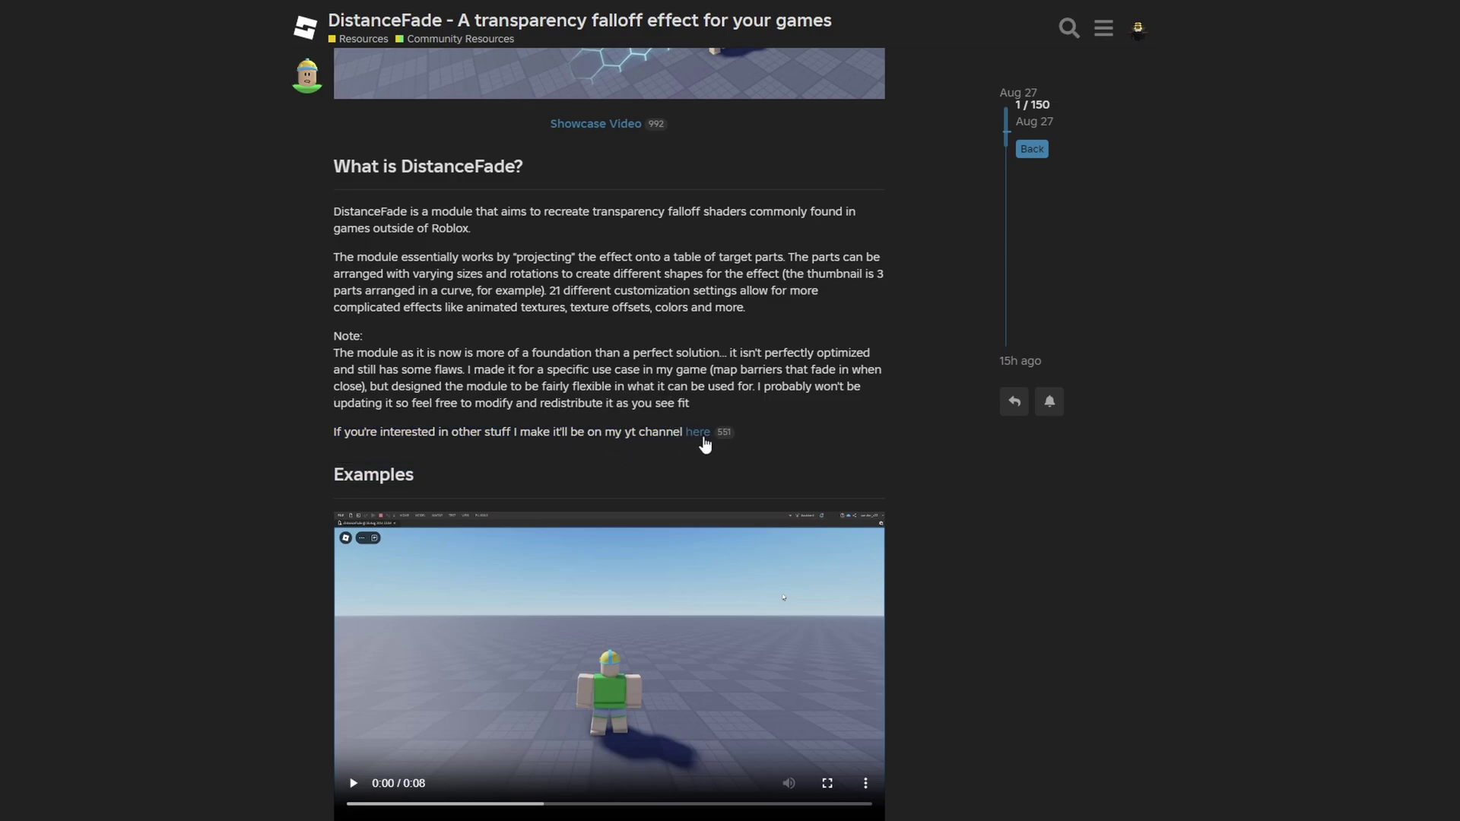
click(697, 432)
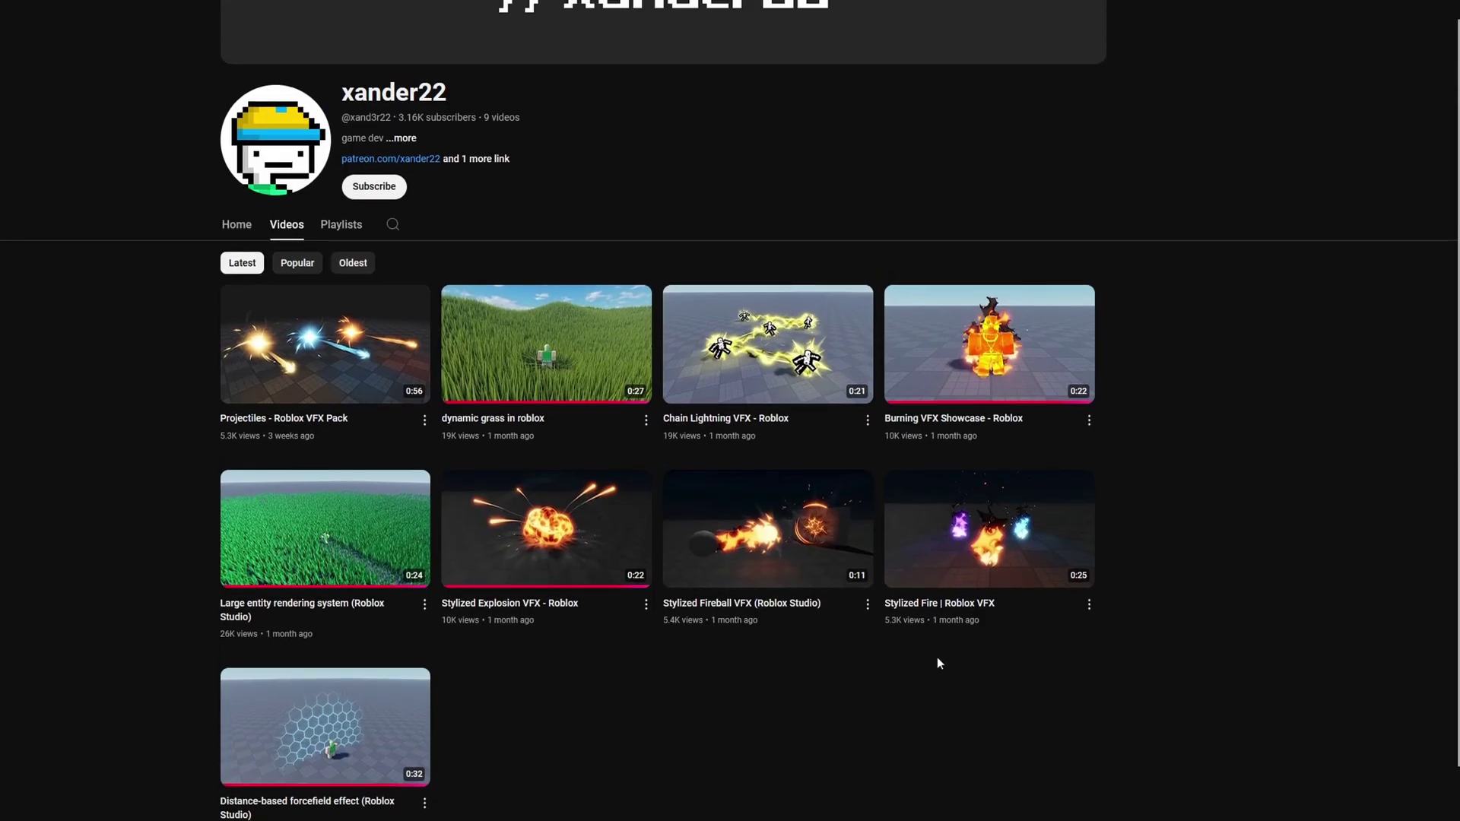
mouse_move(508, 345)
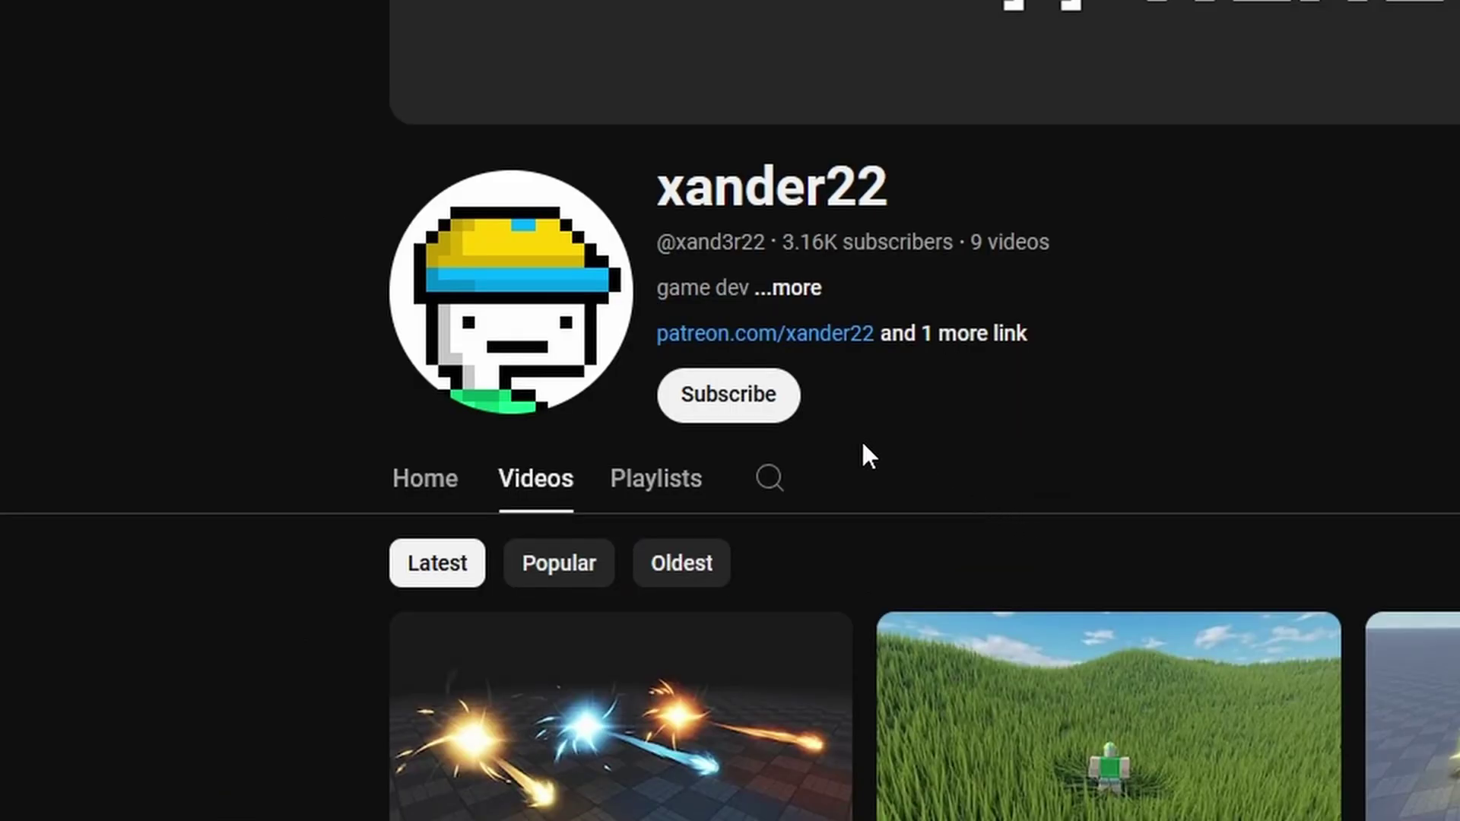
click(747, 408)
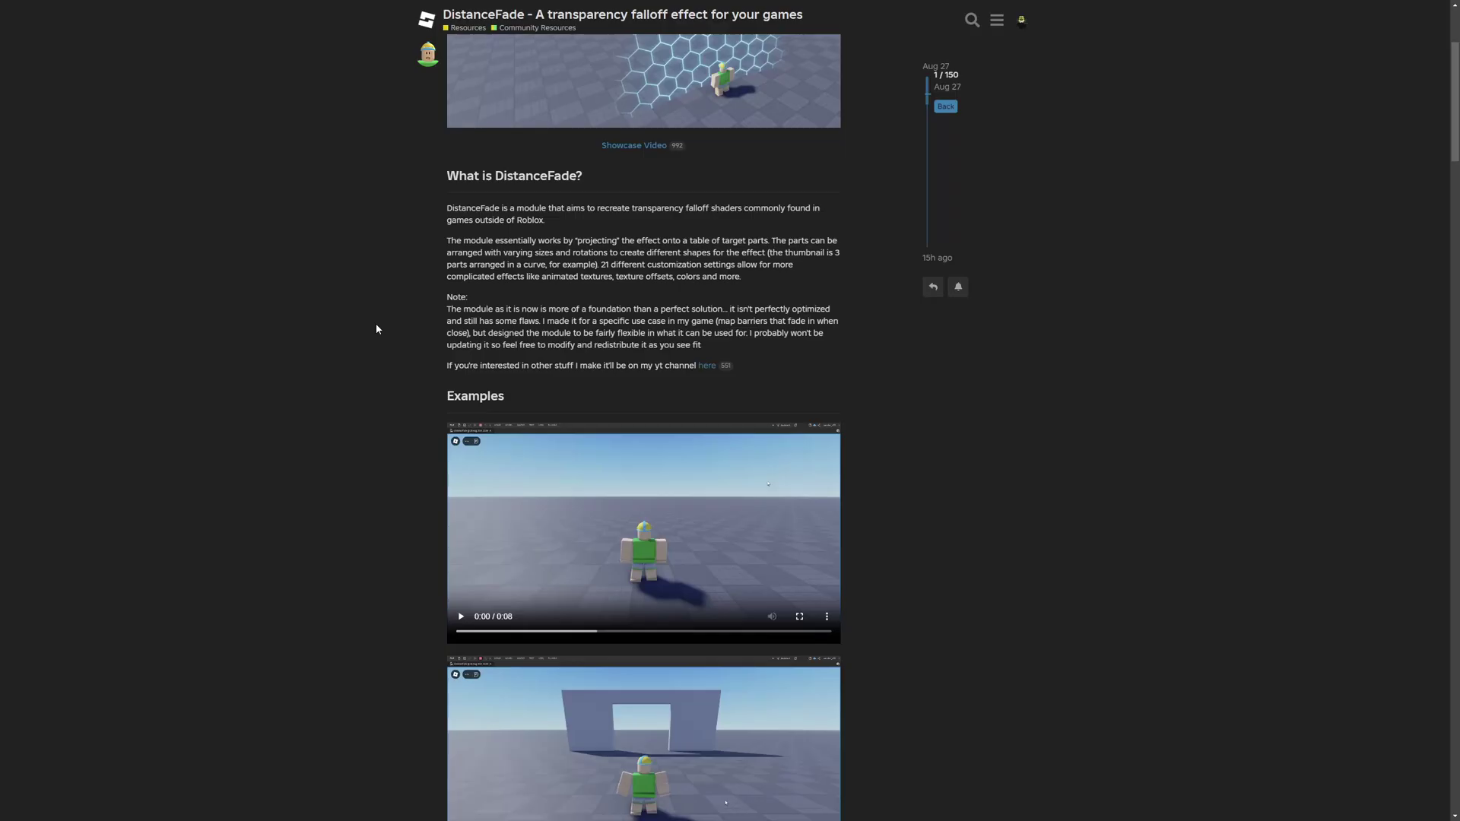
- Return to the forum post and play the first two videos in the Examples section
scroll(393, 316, down, 3)
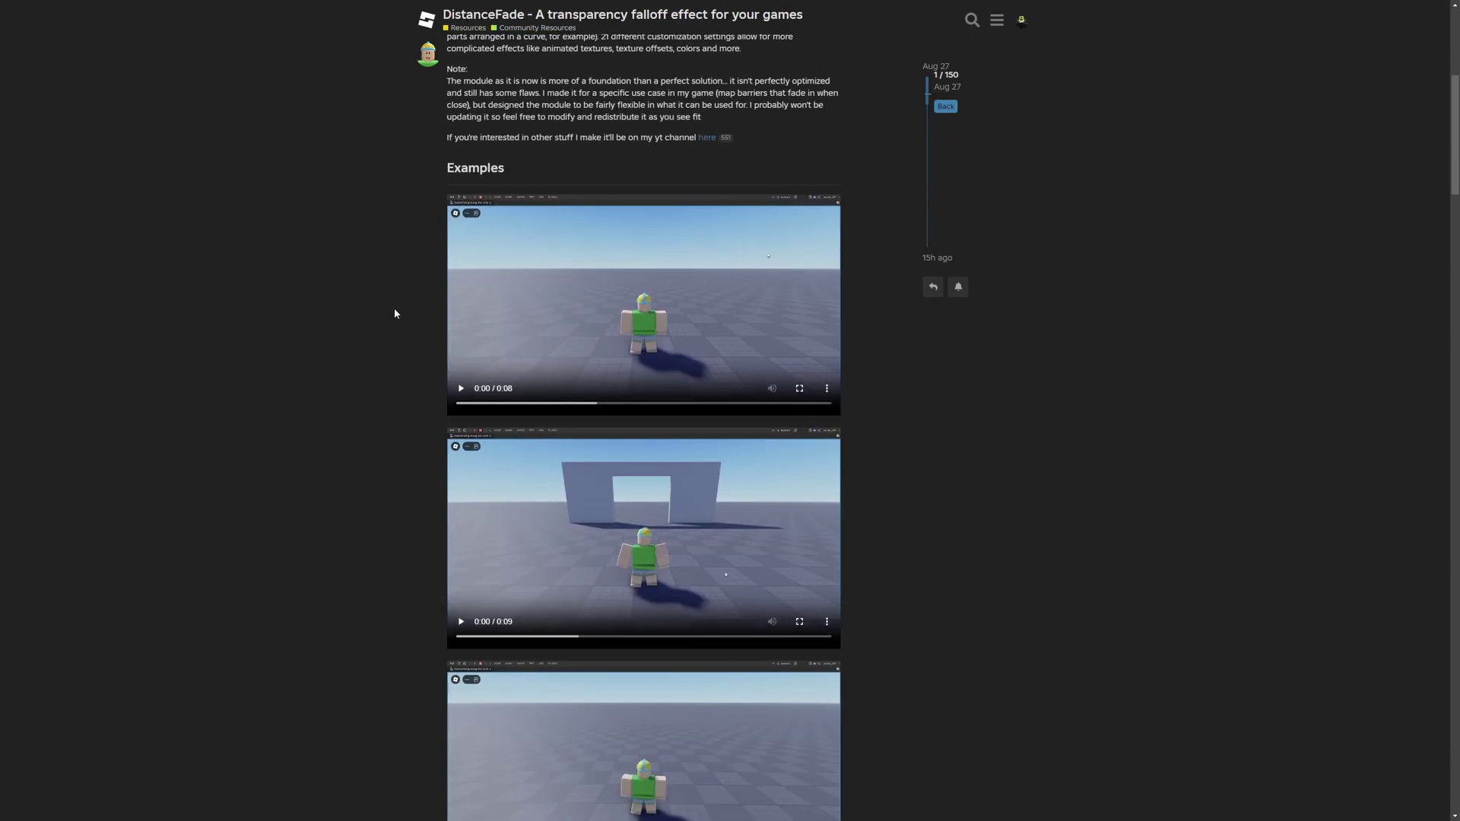
drag(506, 171, 447, 175)
click(375, 209)
scroll(400, 320, down, 1)
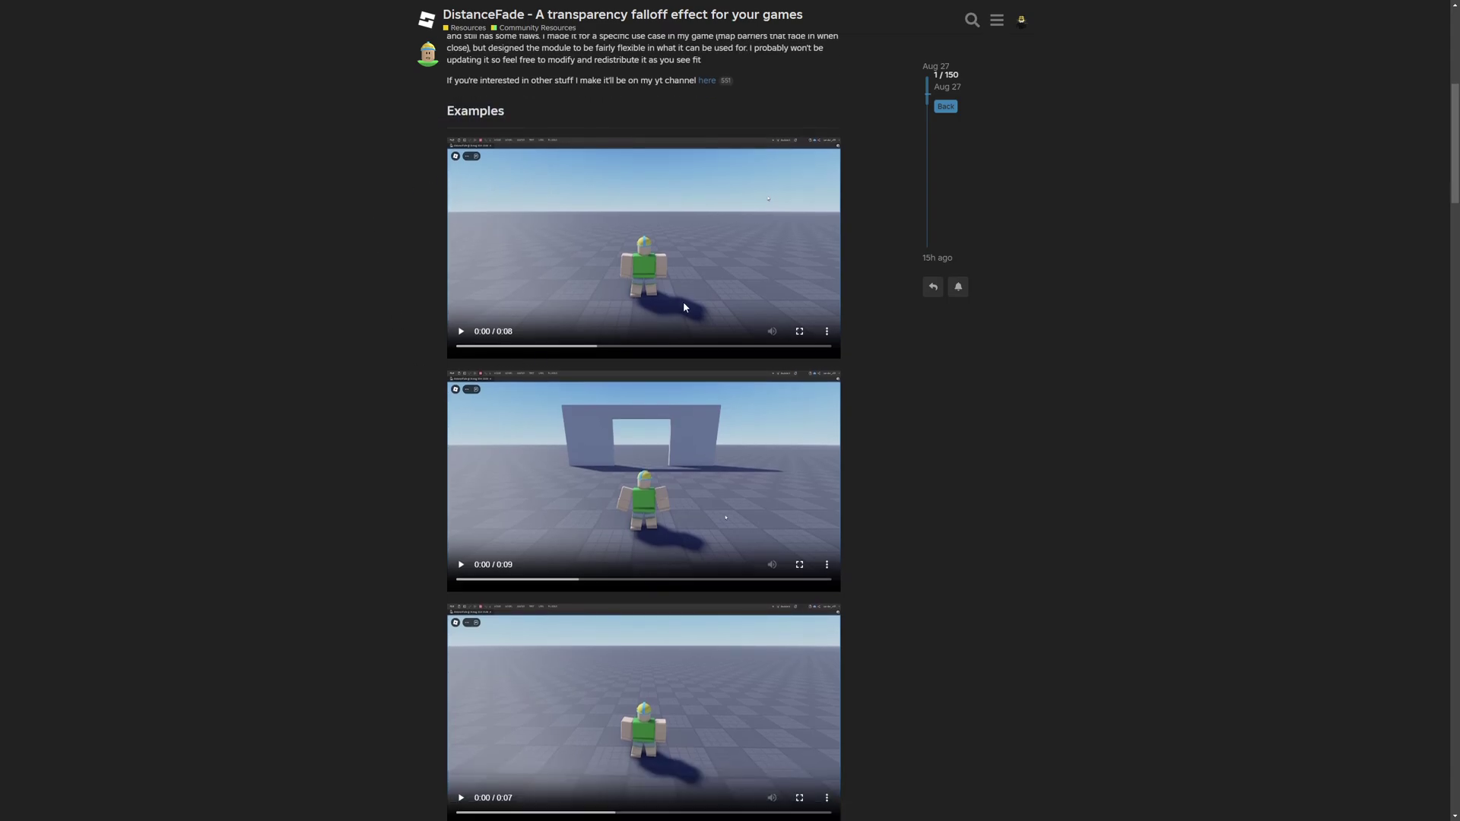
click(683, 307)
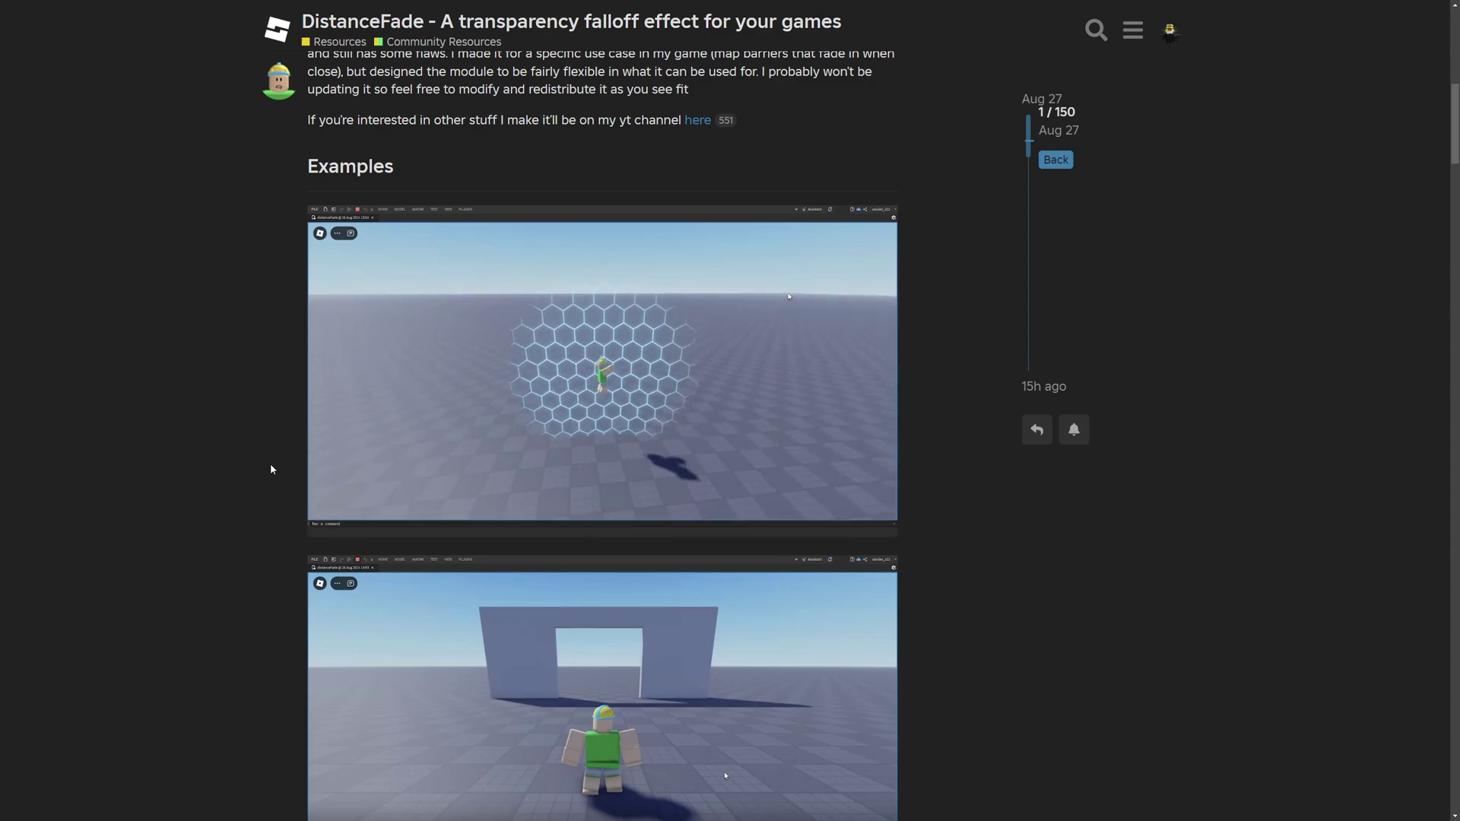
scroll(271, 463, down, 3)
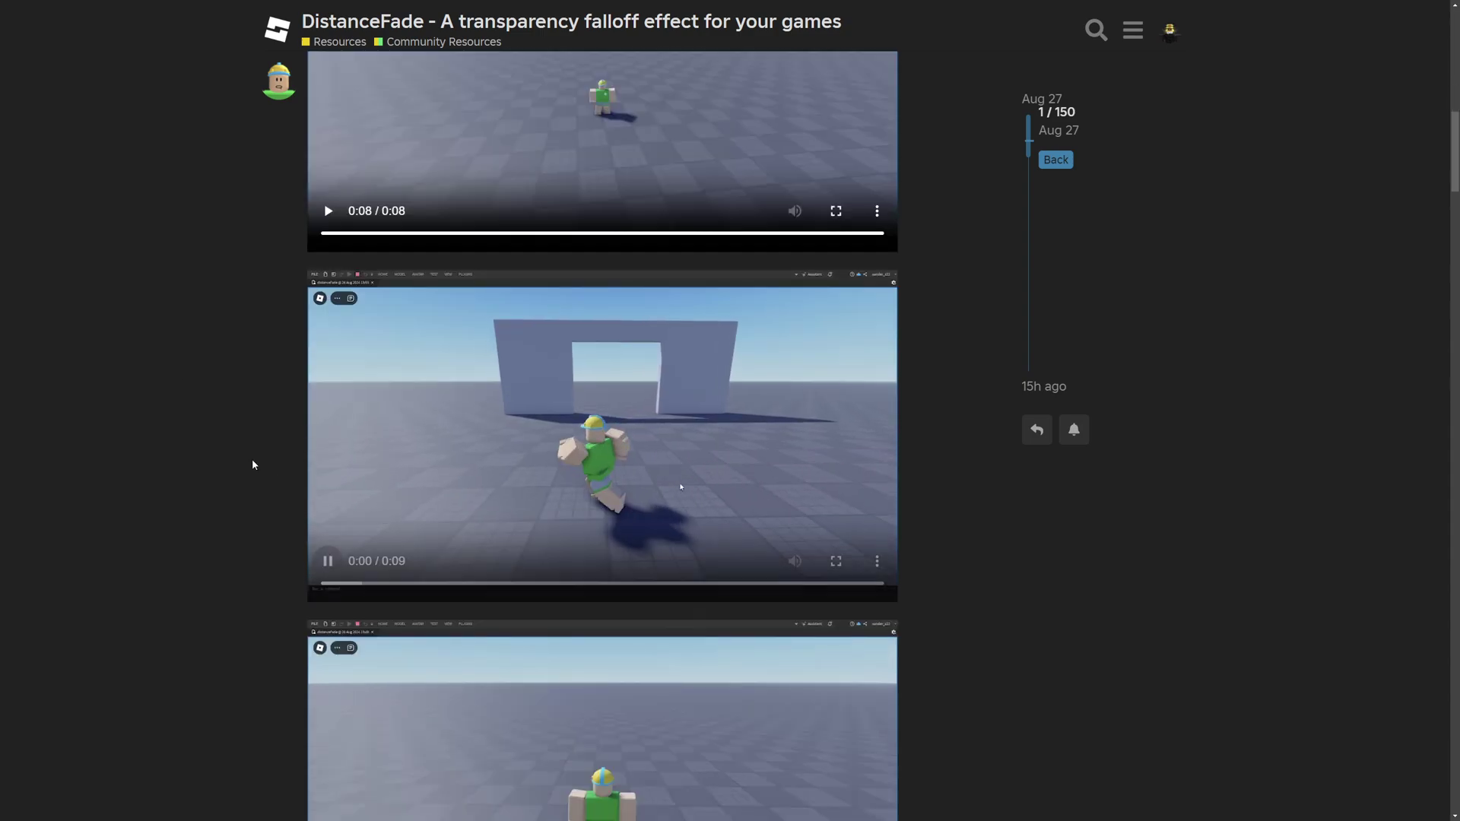
- Play the third and fourth example videos of the DistanceFade post
scroll(228, 448, down, 1)
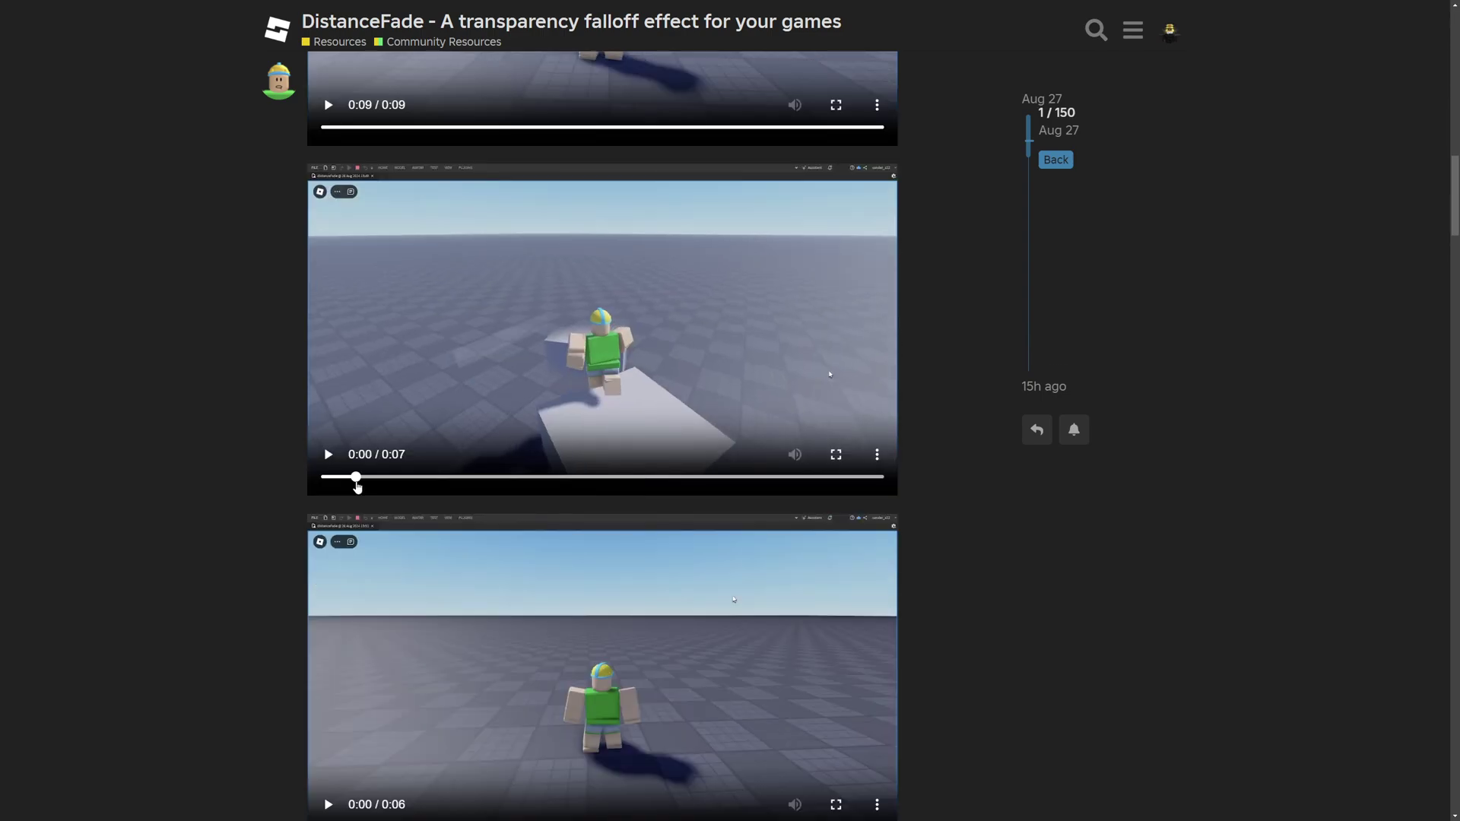
drag(355, 481, 322, 479)
click(324, 462)
click(321, 471)
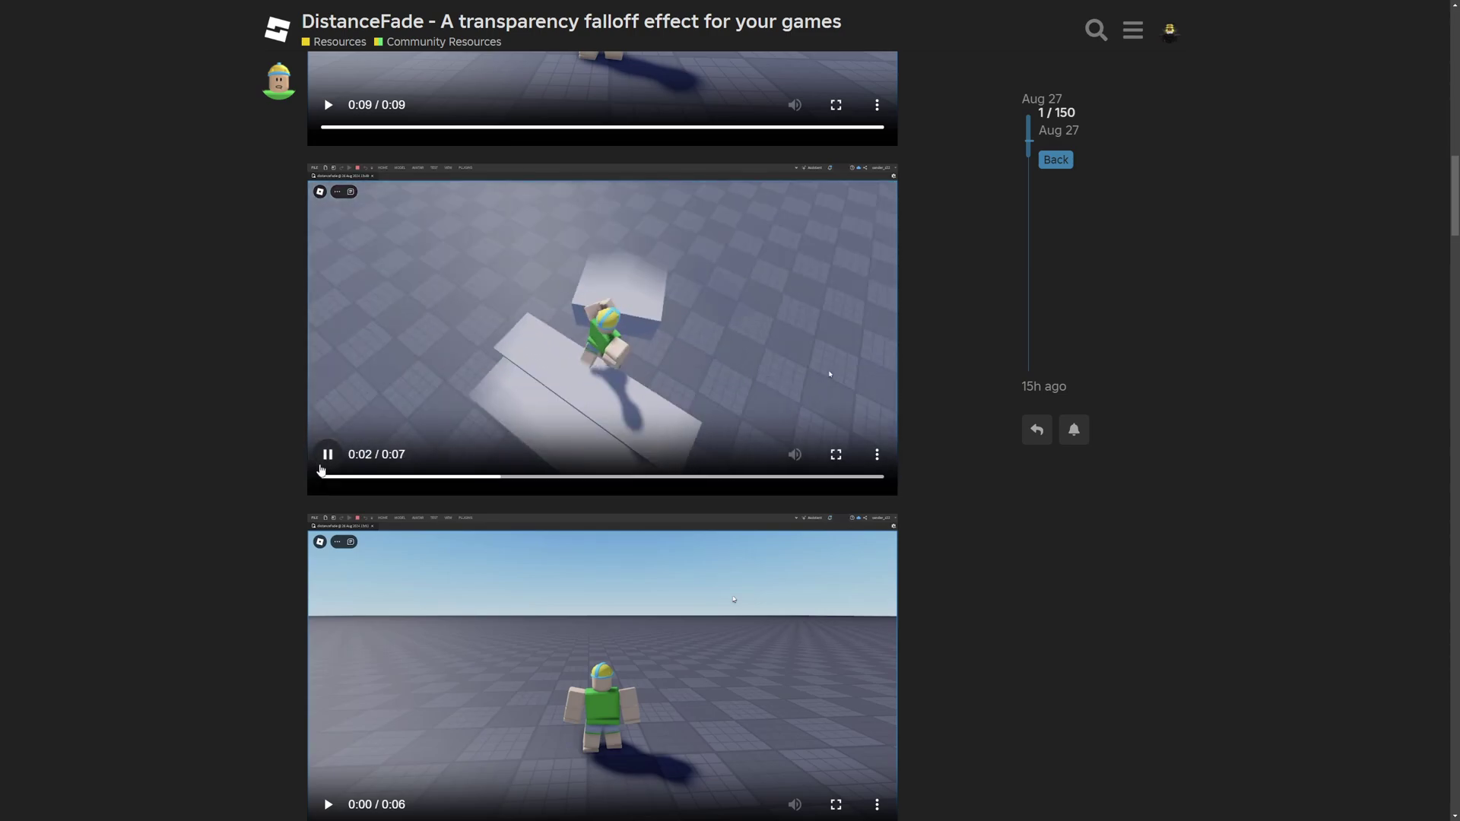
click(321, 471)
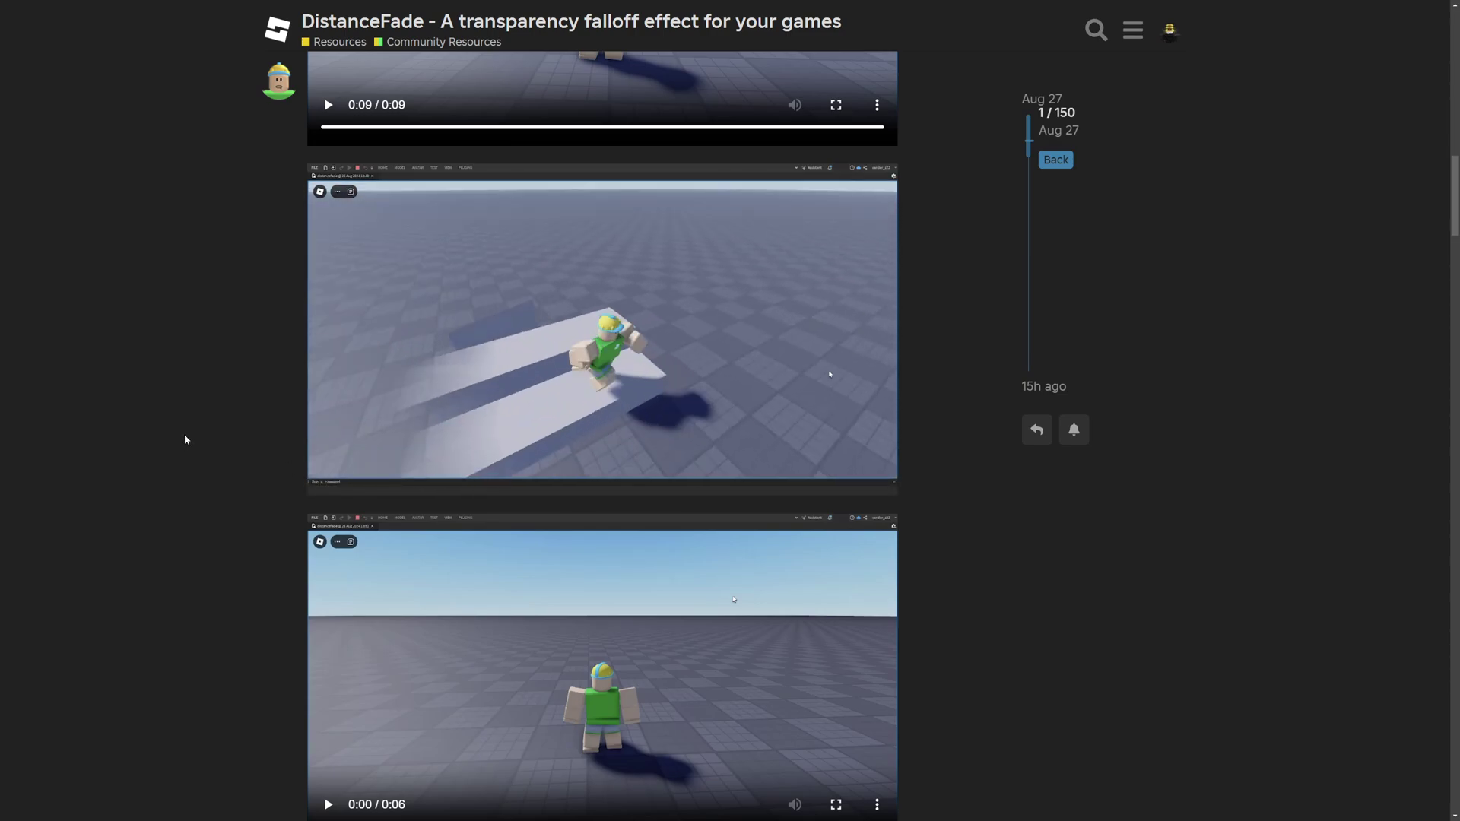
click(332, 455)
click(332, 455)
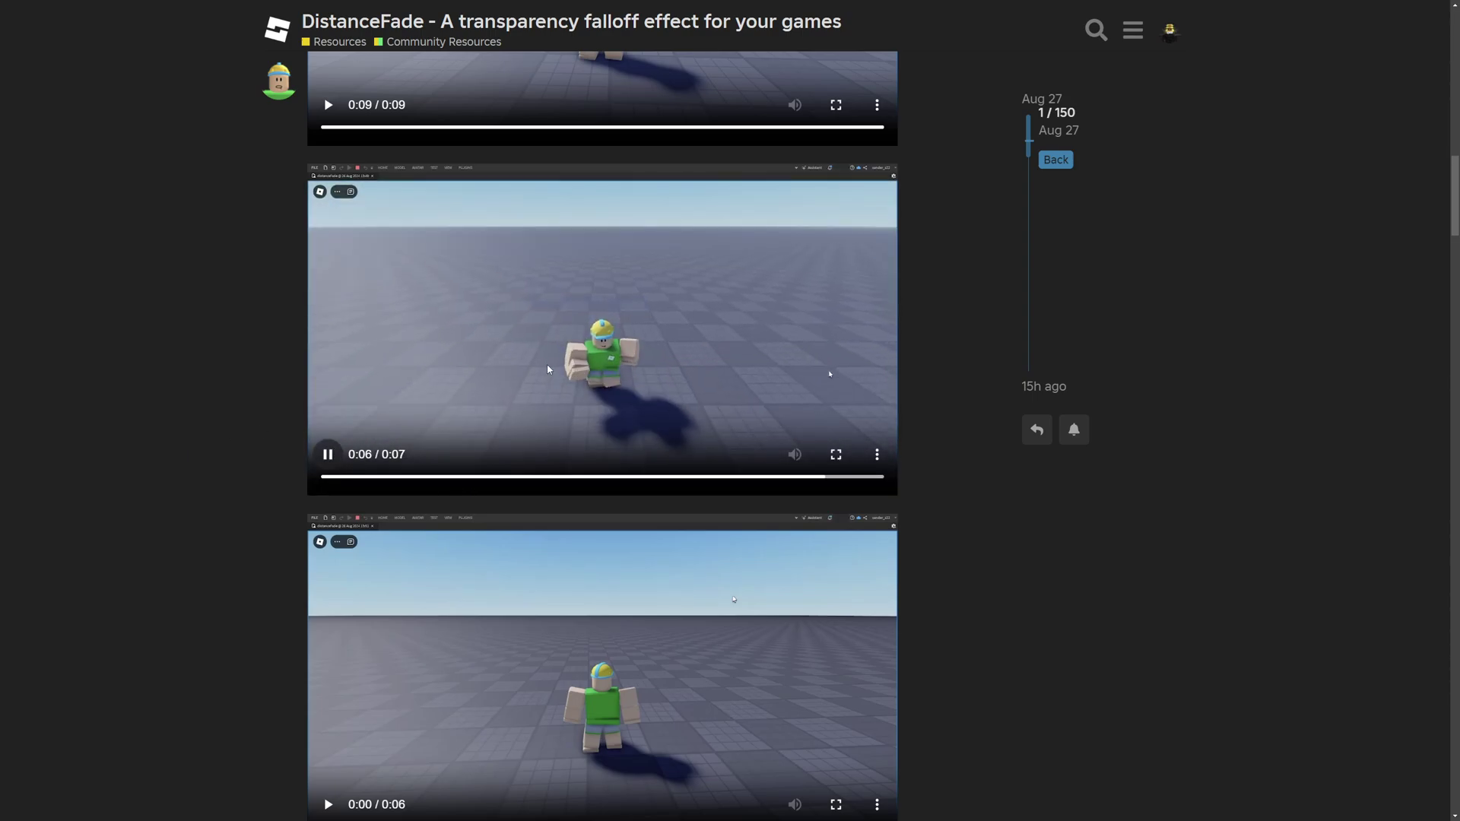
scroll(331, 523, down, 4)
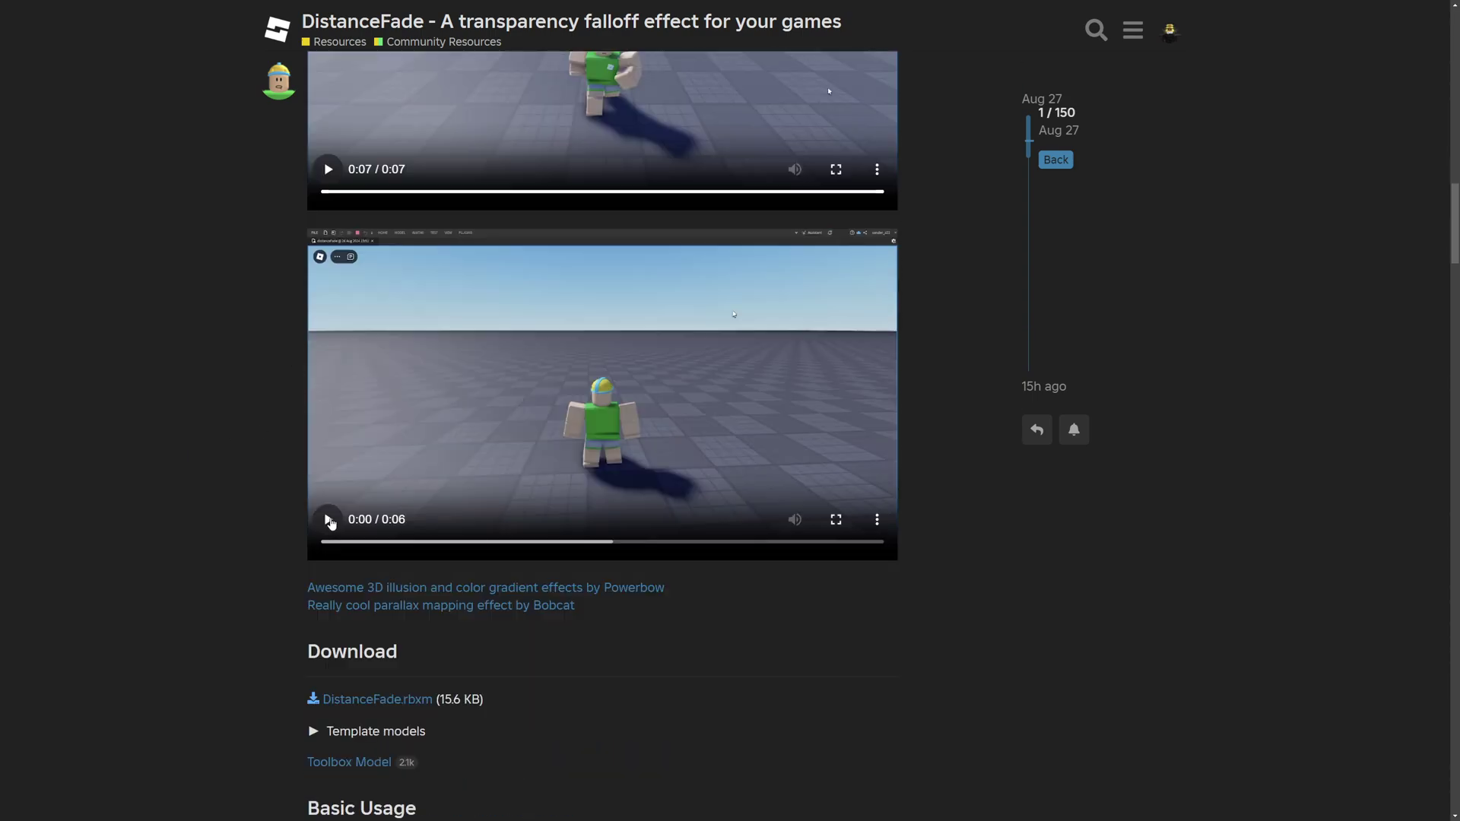
click(330, 521)
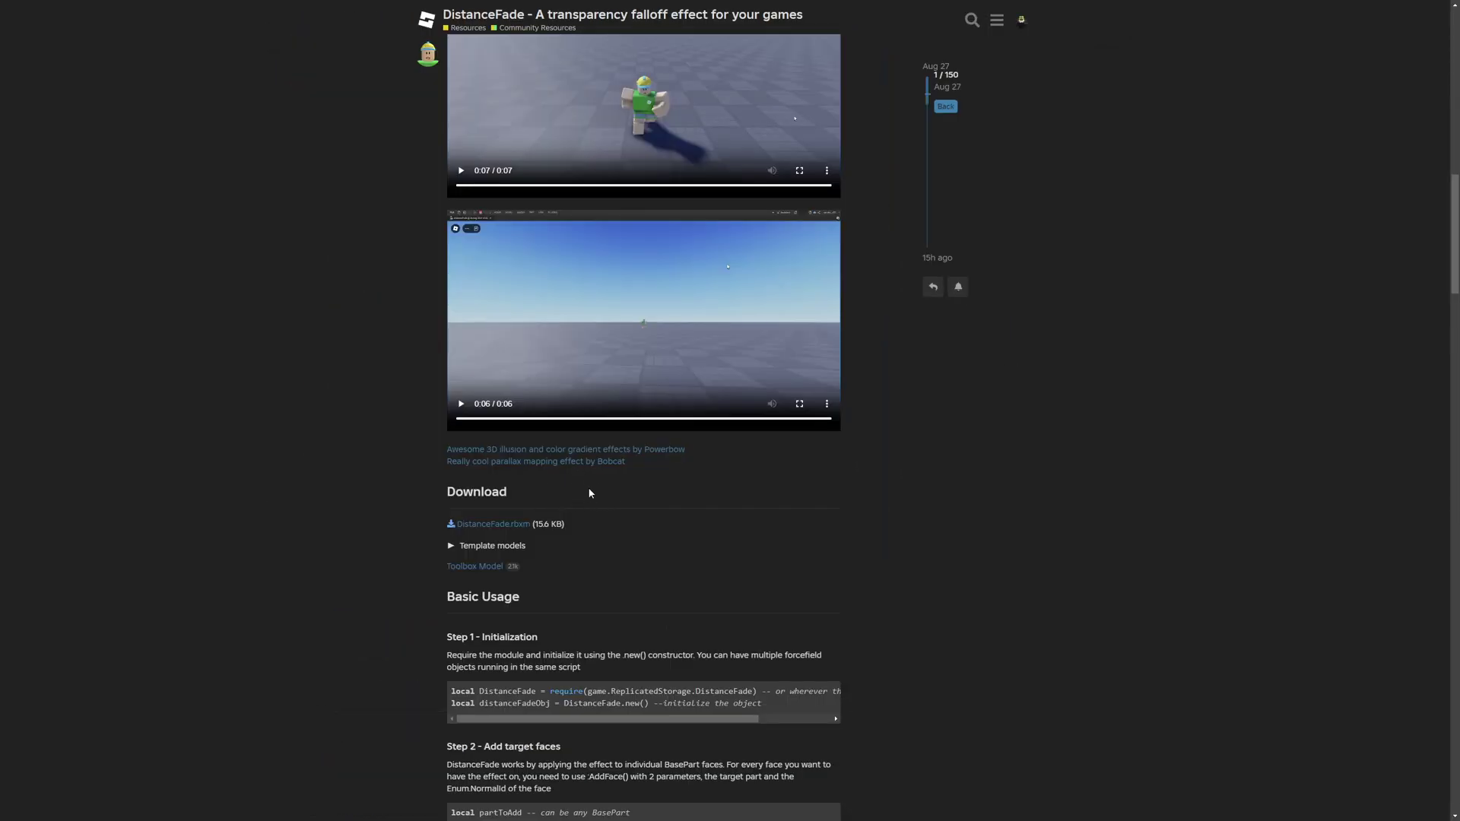
- Open the linked reply on 3D illusion and color gradient effects and read its ideas for the module
drag(446, 448, 623, 448)
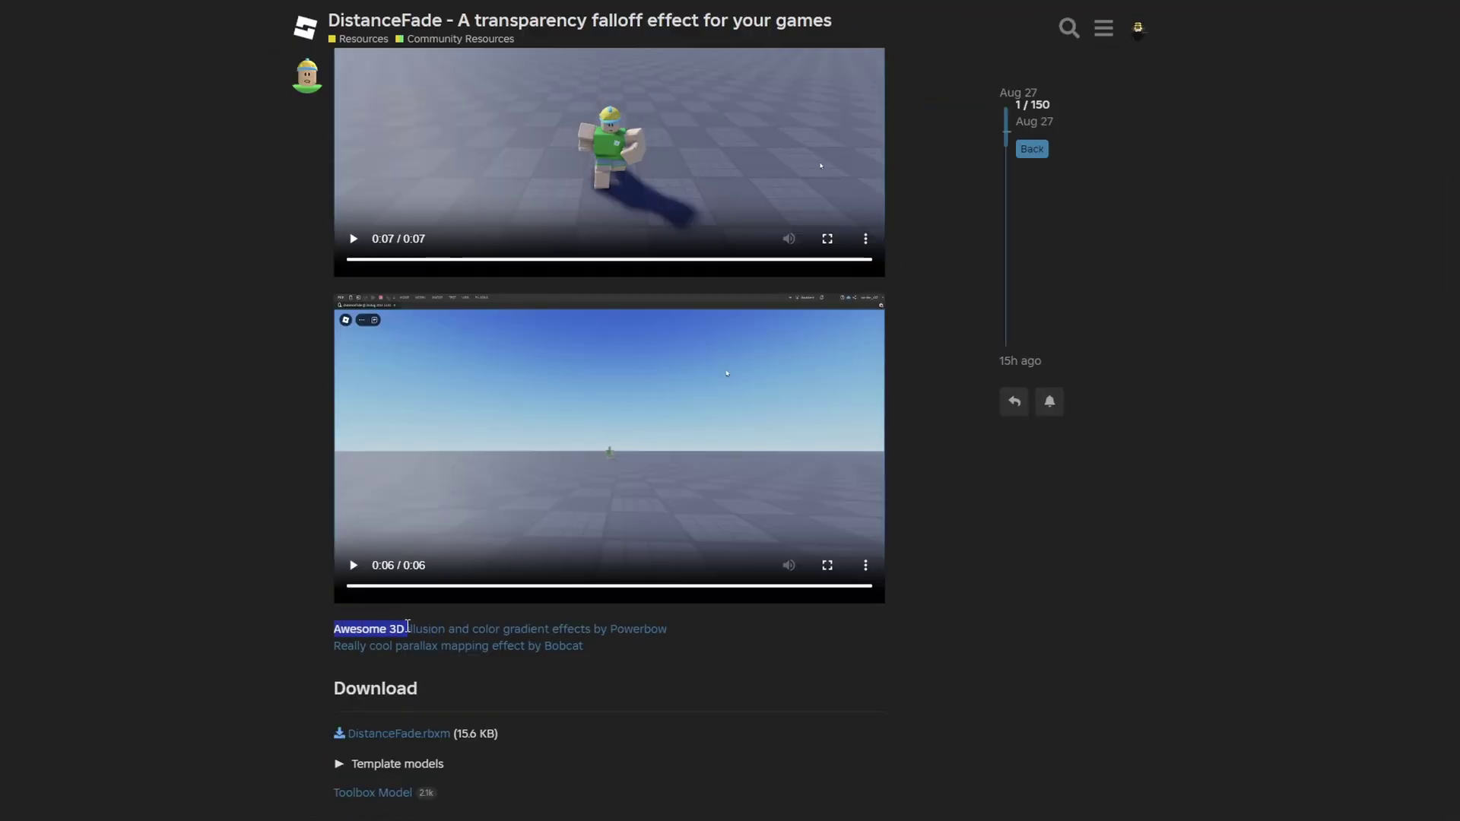
drag(580, 629, 666, 630)
click(683, 663)
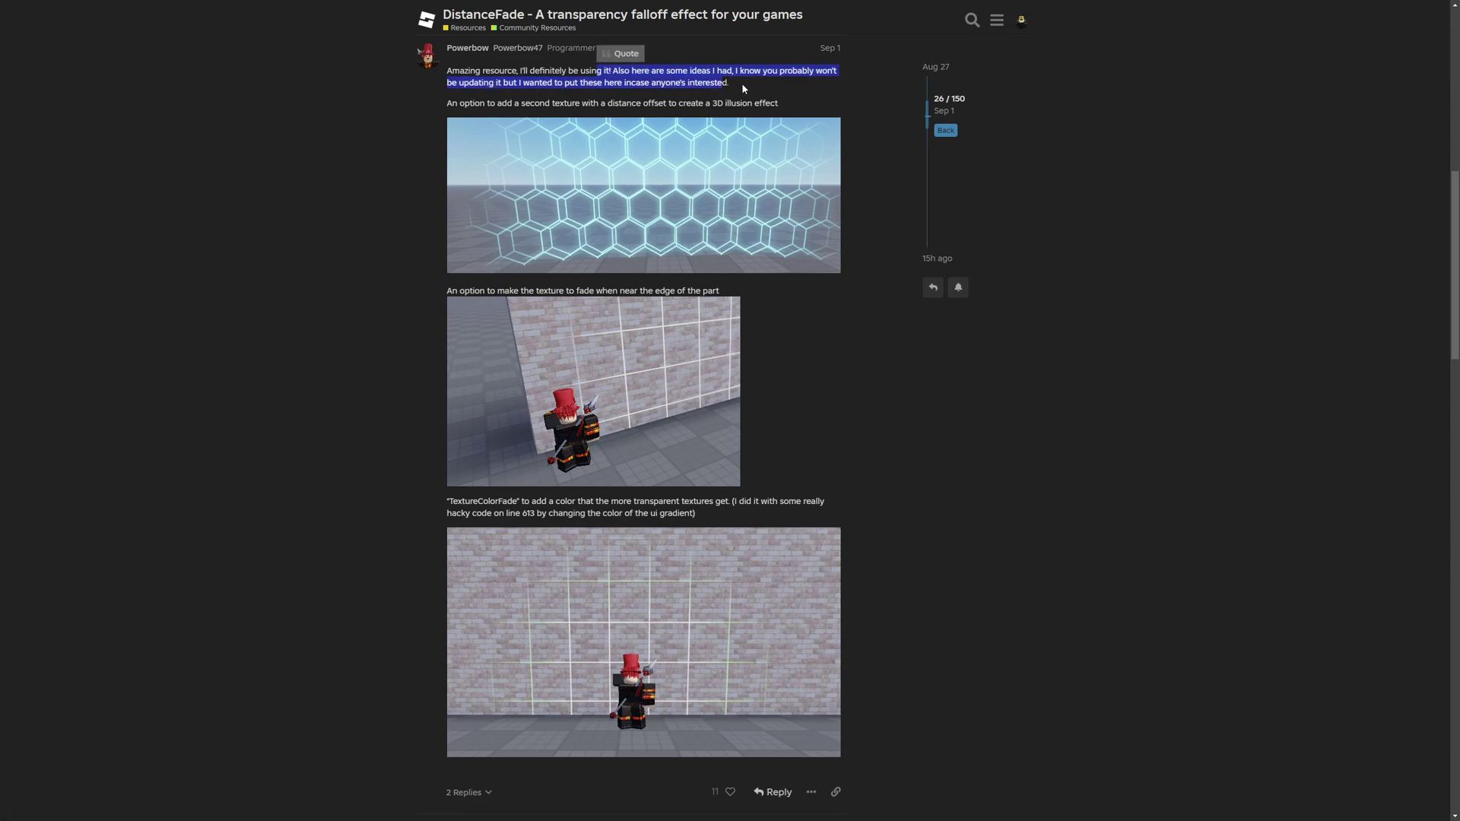
drag(808, 112, 481, 104)
drag(414, 224, 743, 298)
click(645, 309)
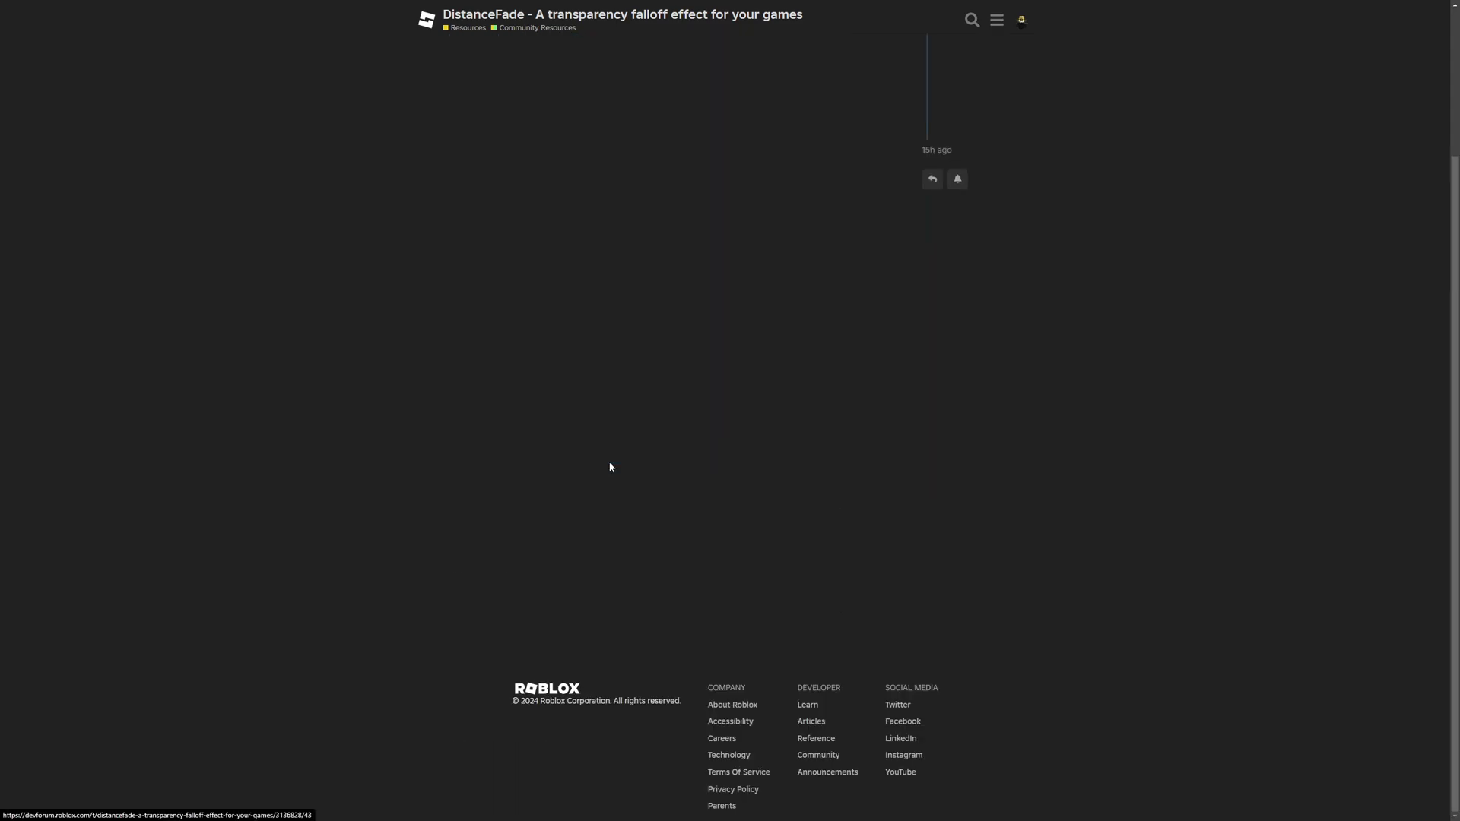
- Enlarge the linked parallax mapping reply to 133% and read its description and download section
ctrl+scroll(441, 276, up, 3)
scroll(437, 280, down, 8)
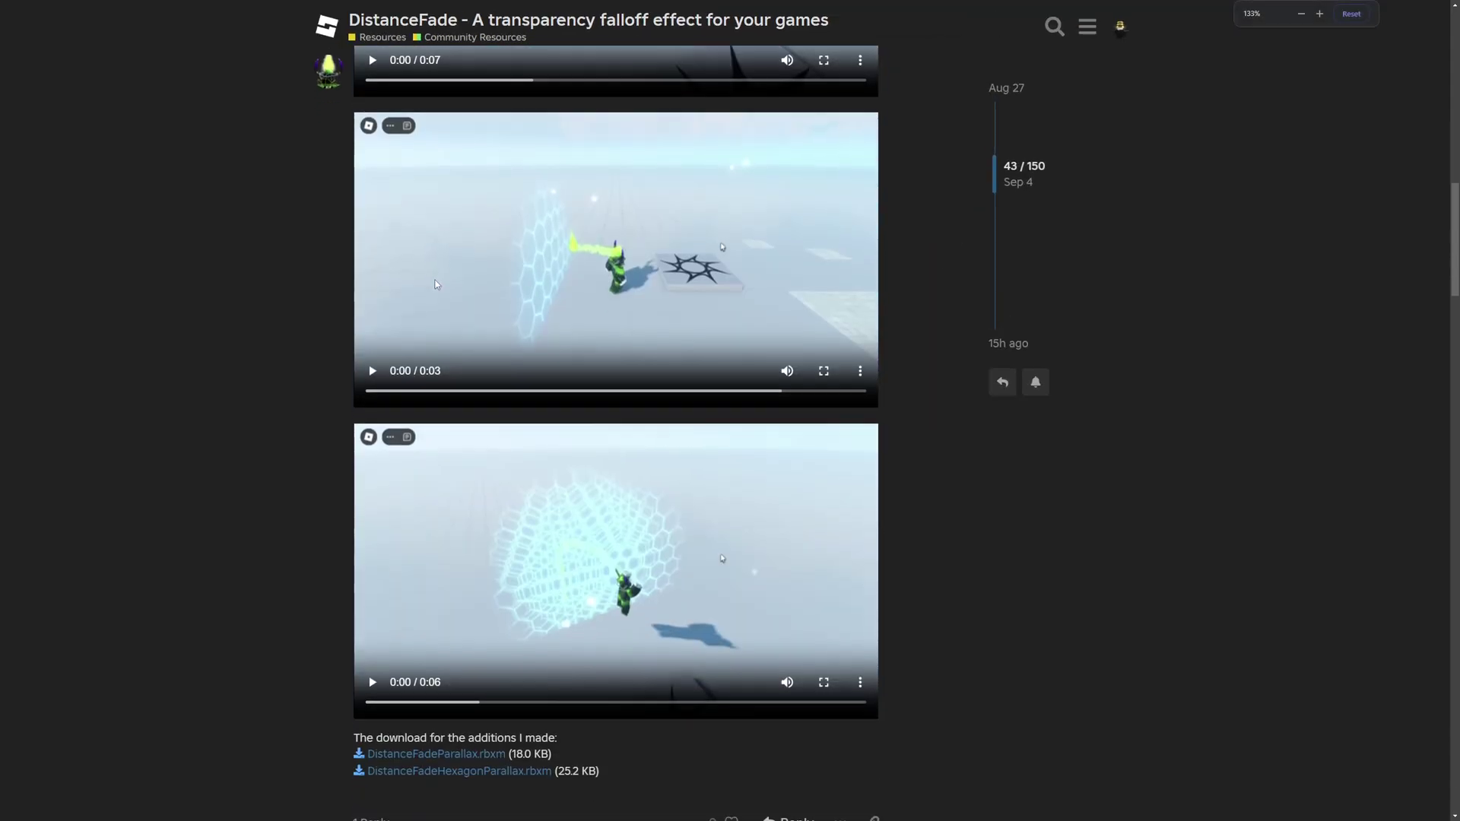
drag(553, 472, 431, 471)
scroll(634, 488, up, 8)
drag(354, 112, 689, 129)
click(695, 137)
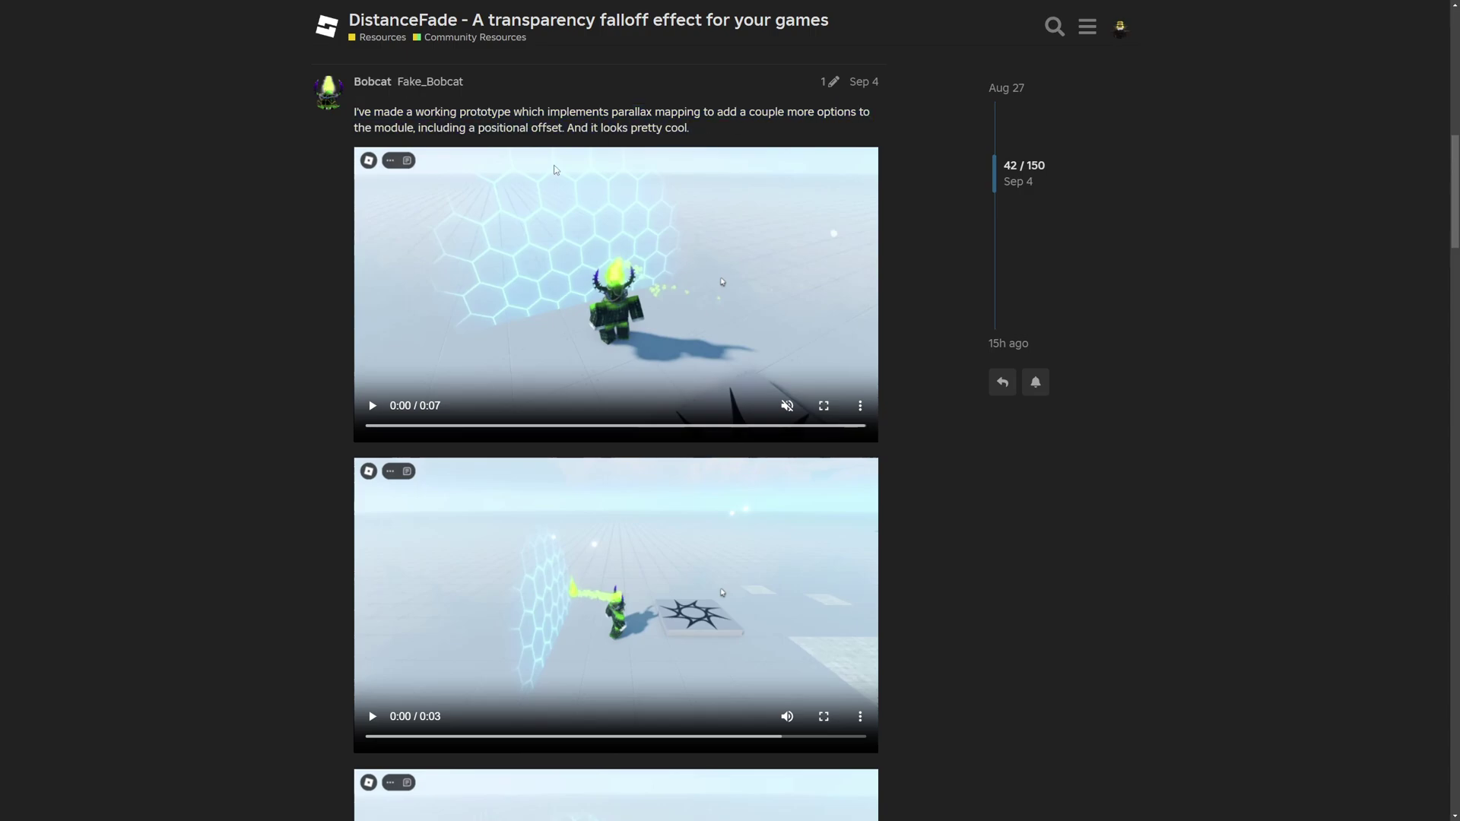
- Play the three demonstration videos in the parallax mapping reply
click(373, 406)
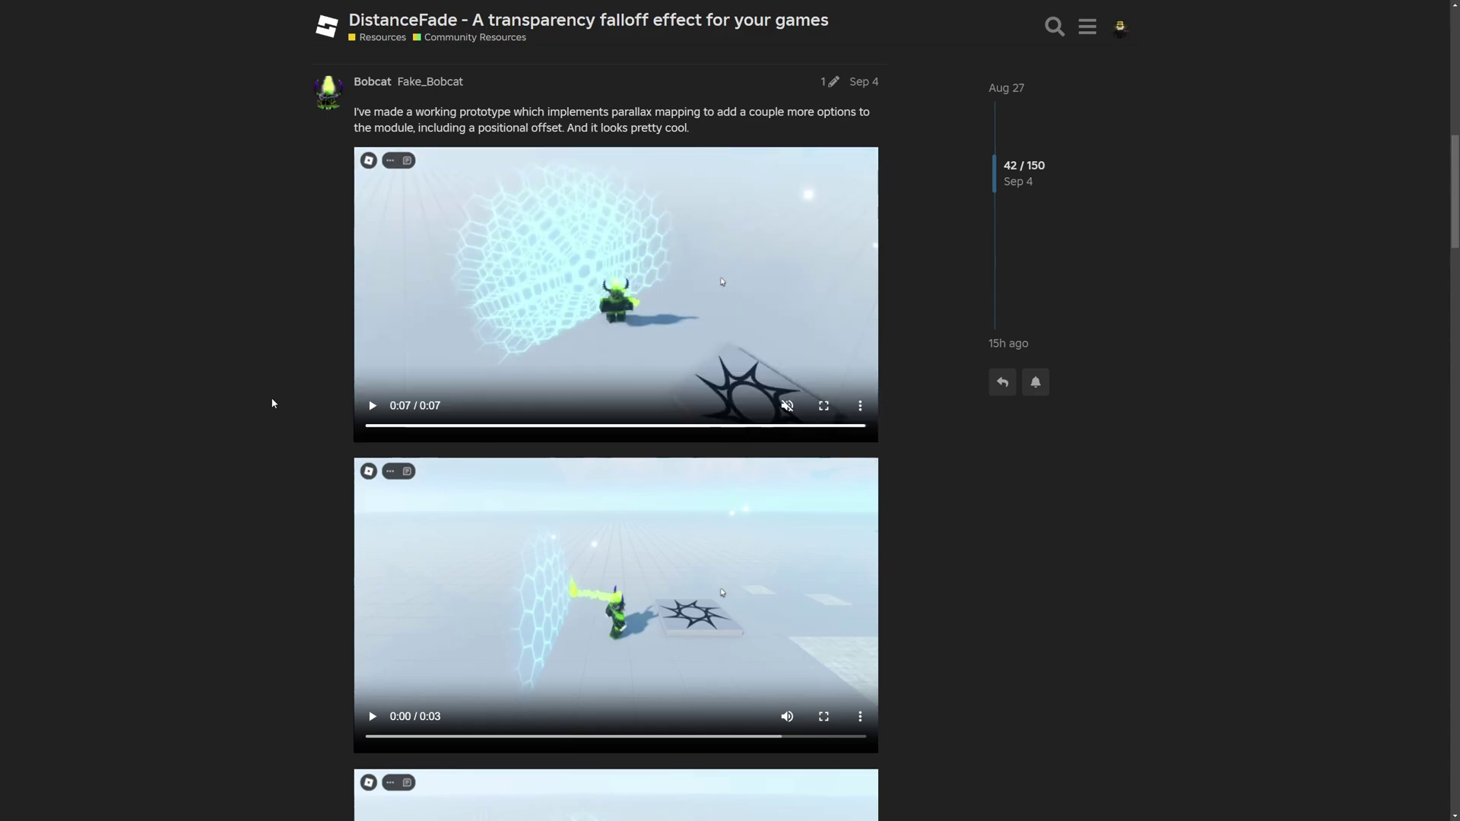
scroll(273, 404, down, 4)
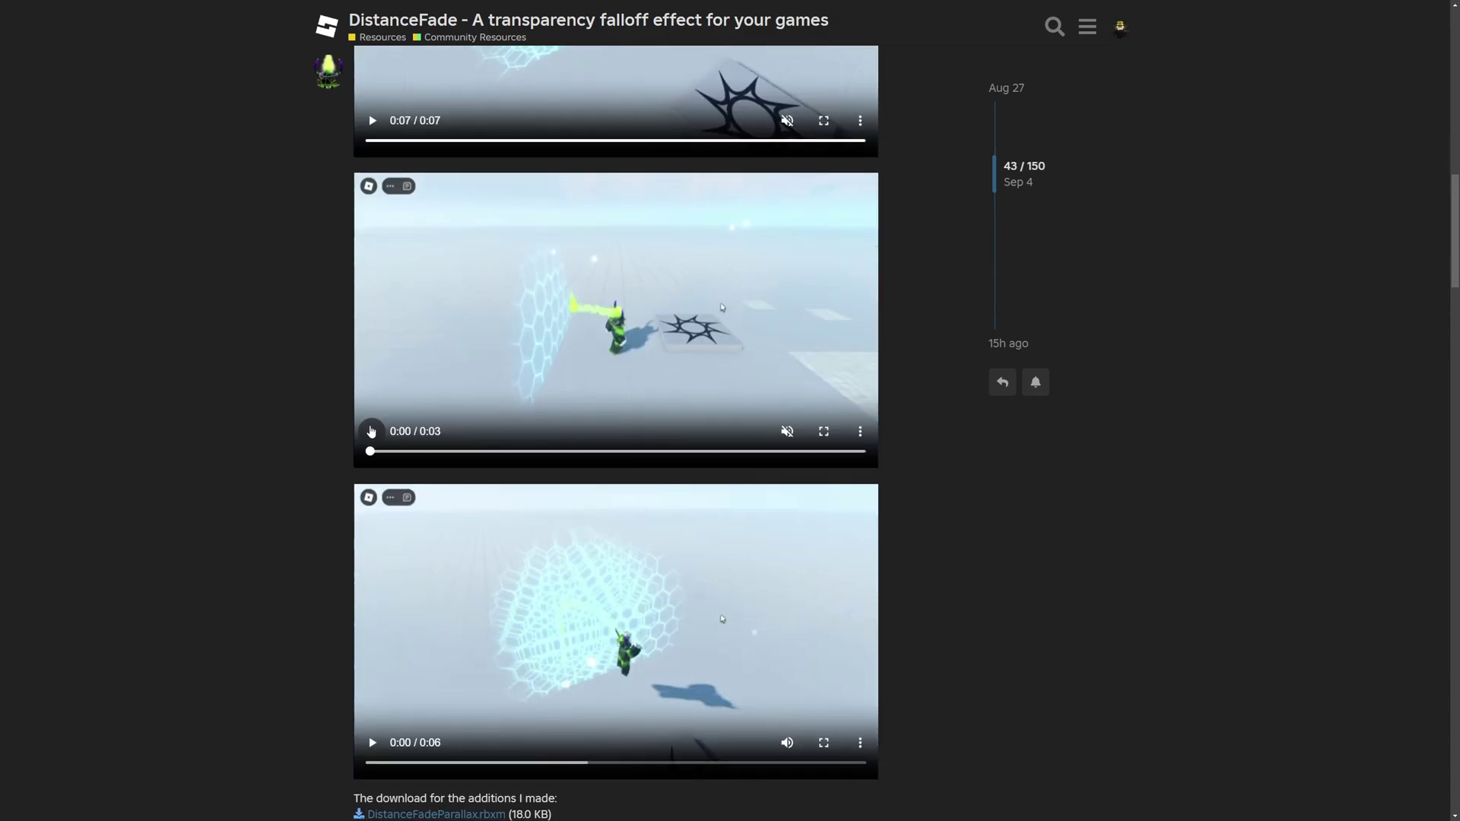
click(373, 432)
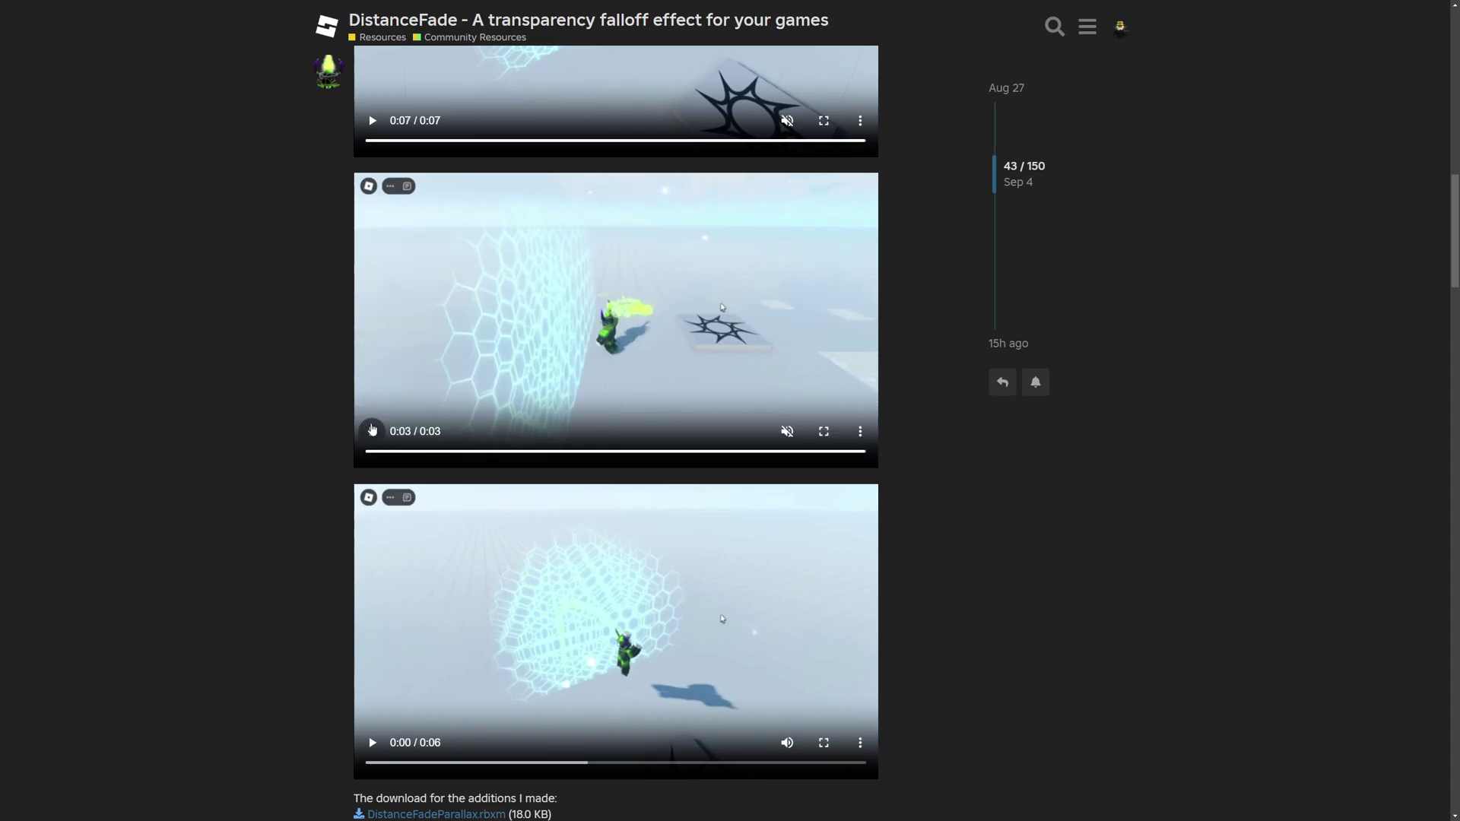
click(371, 431)
scroll(371, 449, down, 3)
click(370, 457)
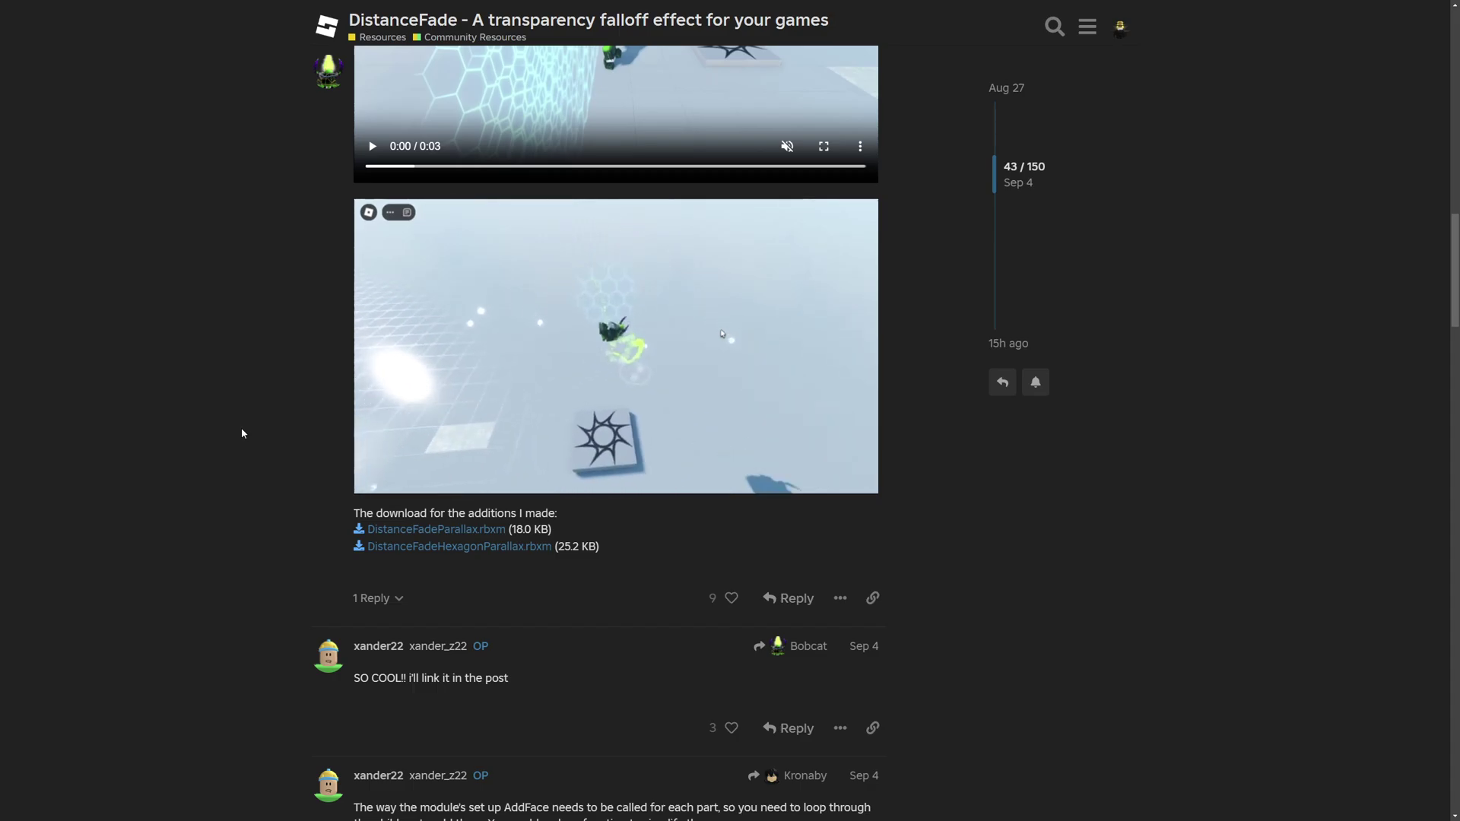
- Go back to the main DistanceFade post and read Basic Usage Step 1 - Initialization with its .new() code sample
scroll(240, 428, down, 1)
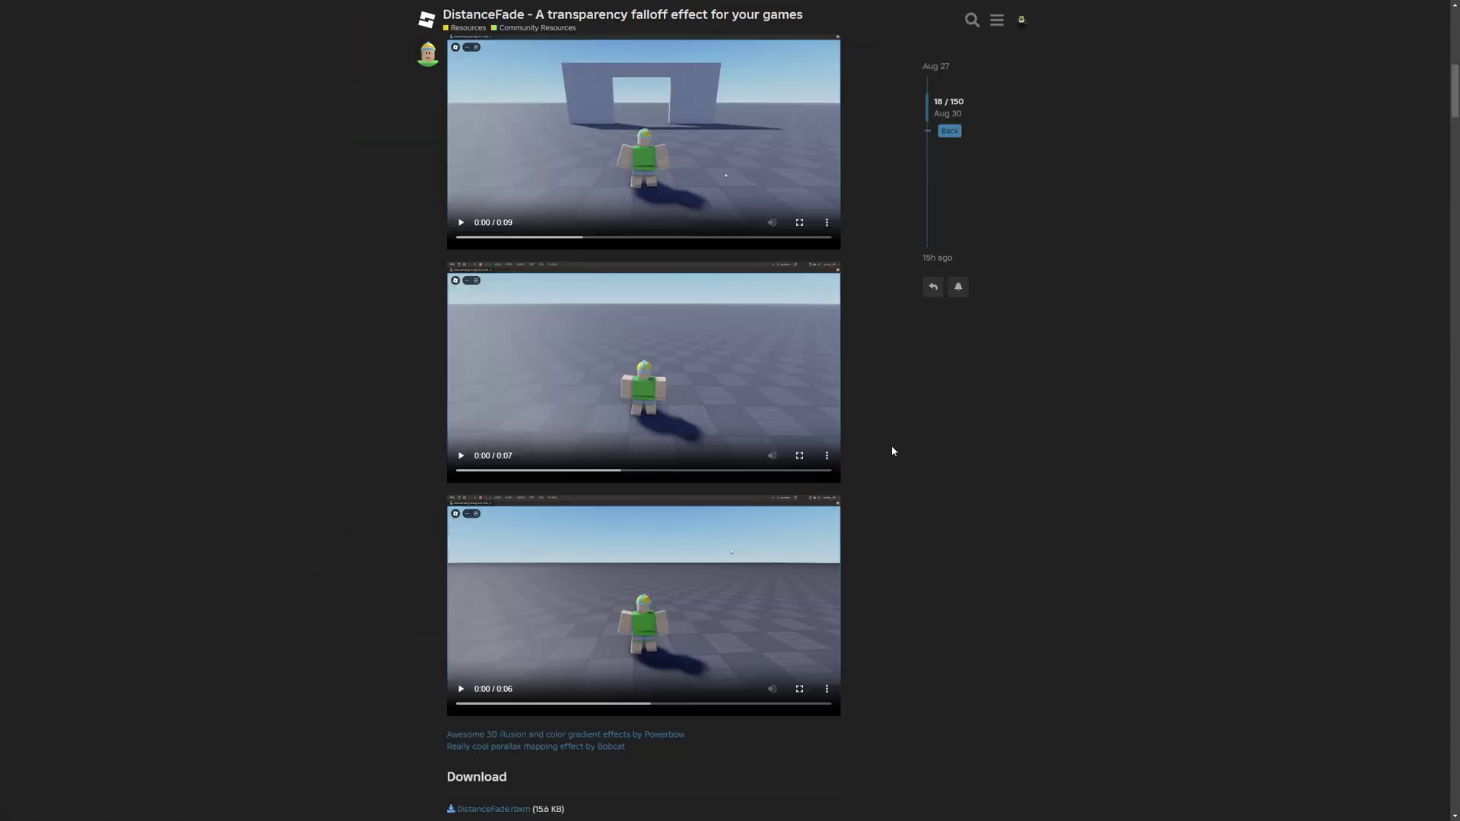
scroll(892, 451, down, 5)
scroll(893, 451, down, 5)
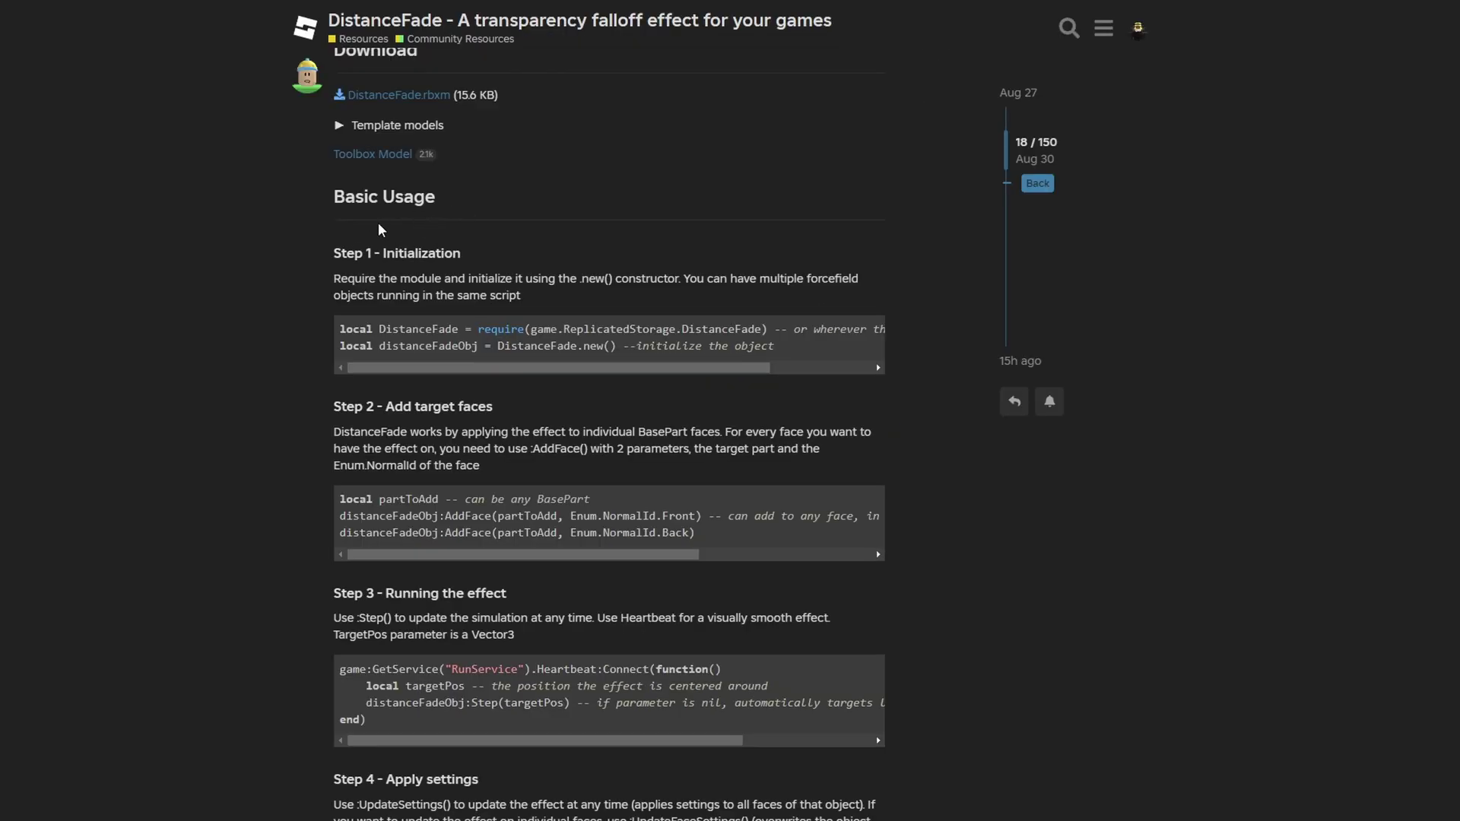
drag(335, 252, 416, 255)
click(473, 259)
drag(335, 282, 701, 298)
click(550, 308)
click(833, 294)
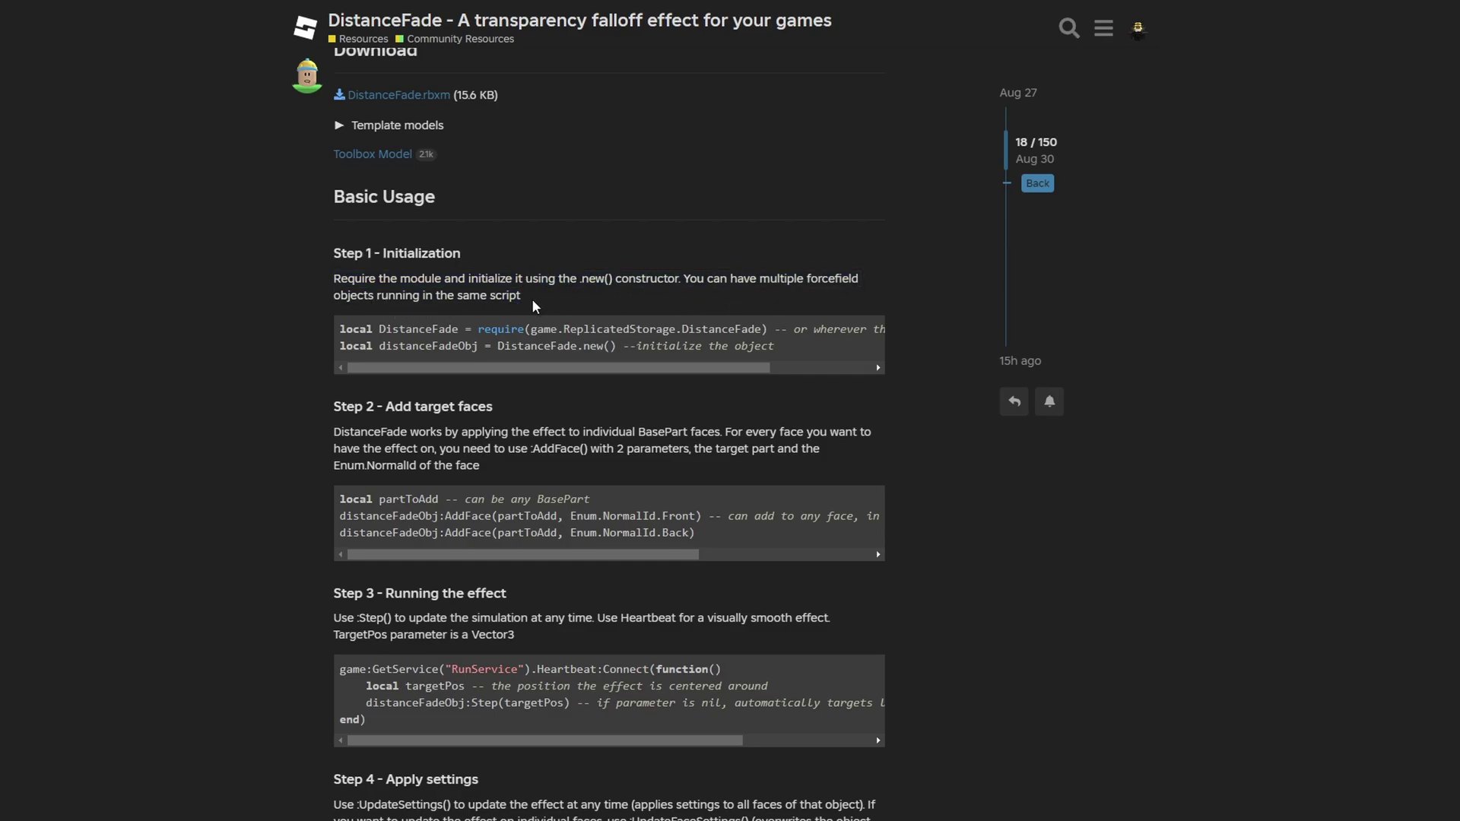
drag(453, 367, 345, 368)
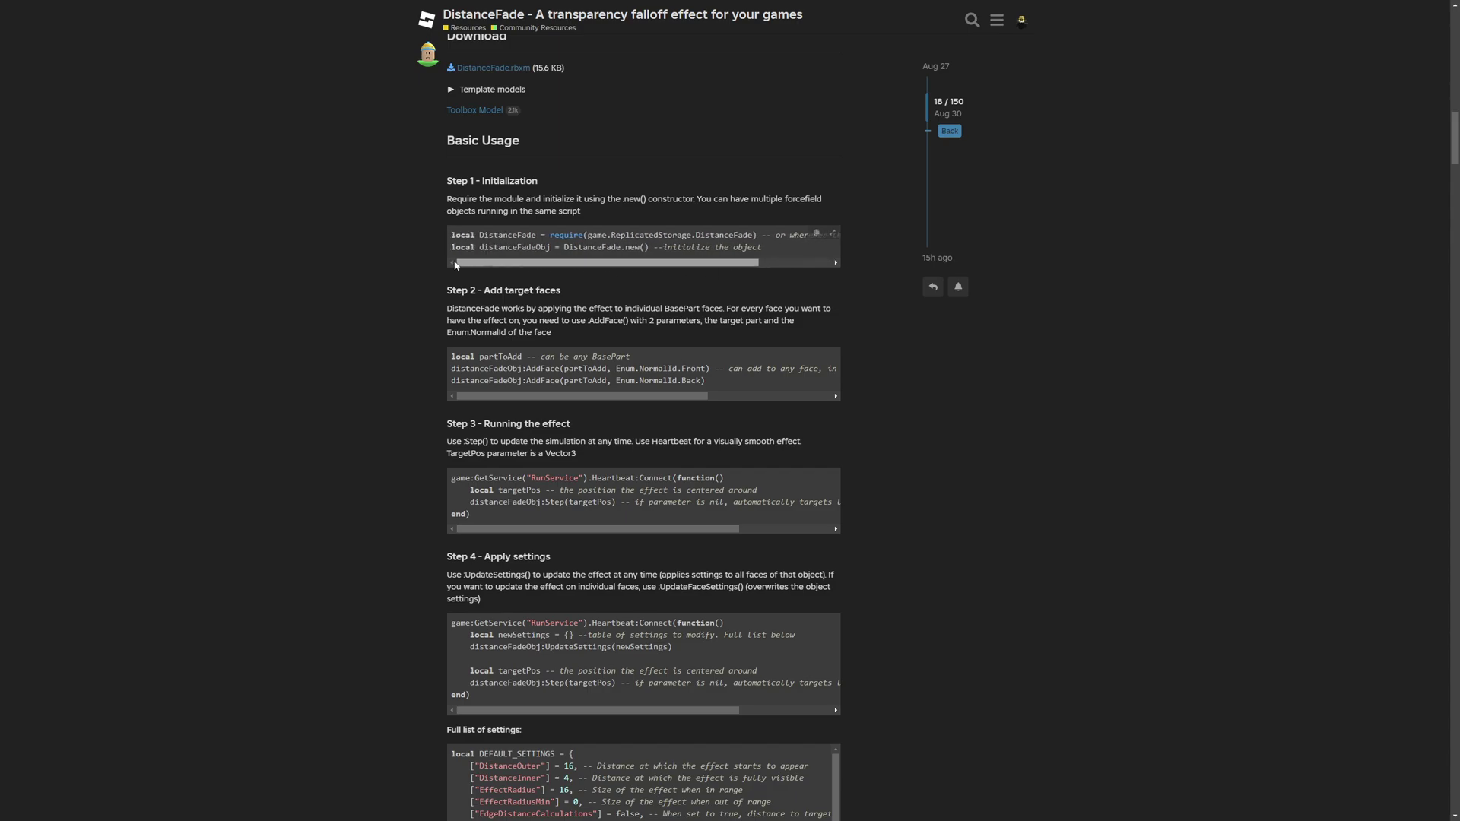
- Read Step 2 - Add target faces, covering the :AddFace() parameters and the sample code for the front and back faces
scroll(513, 191, down, 2)
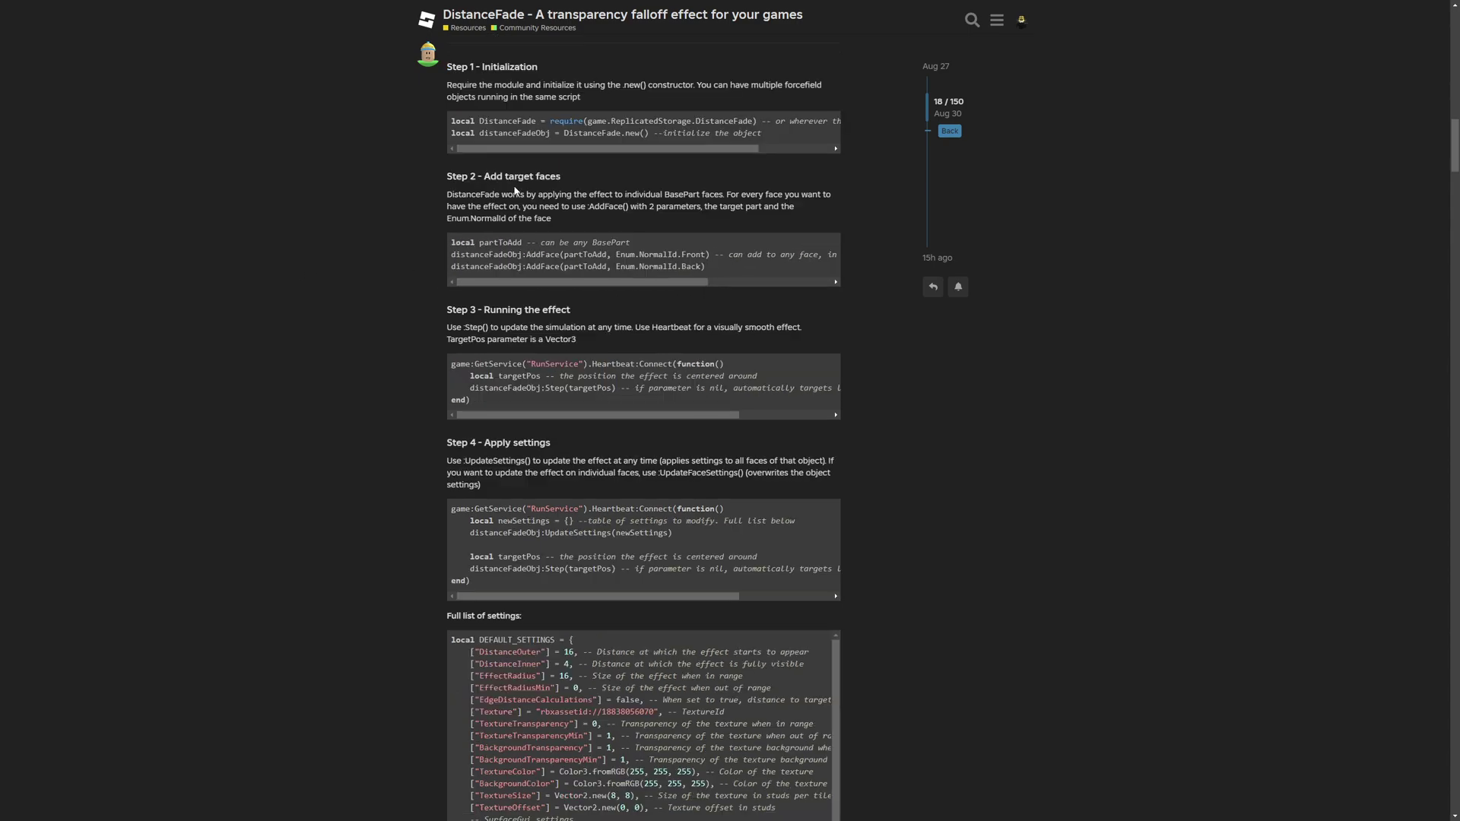
drag(447, 194, 531, 198)
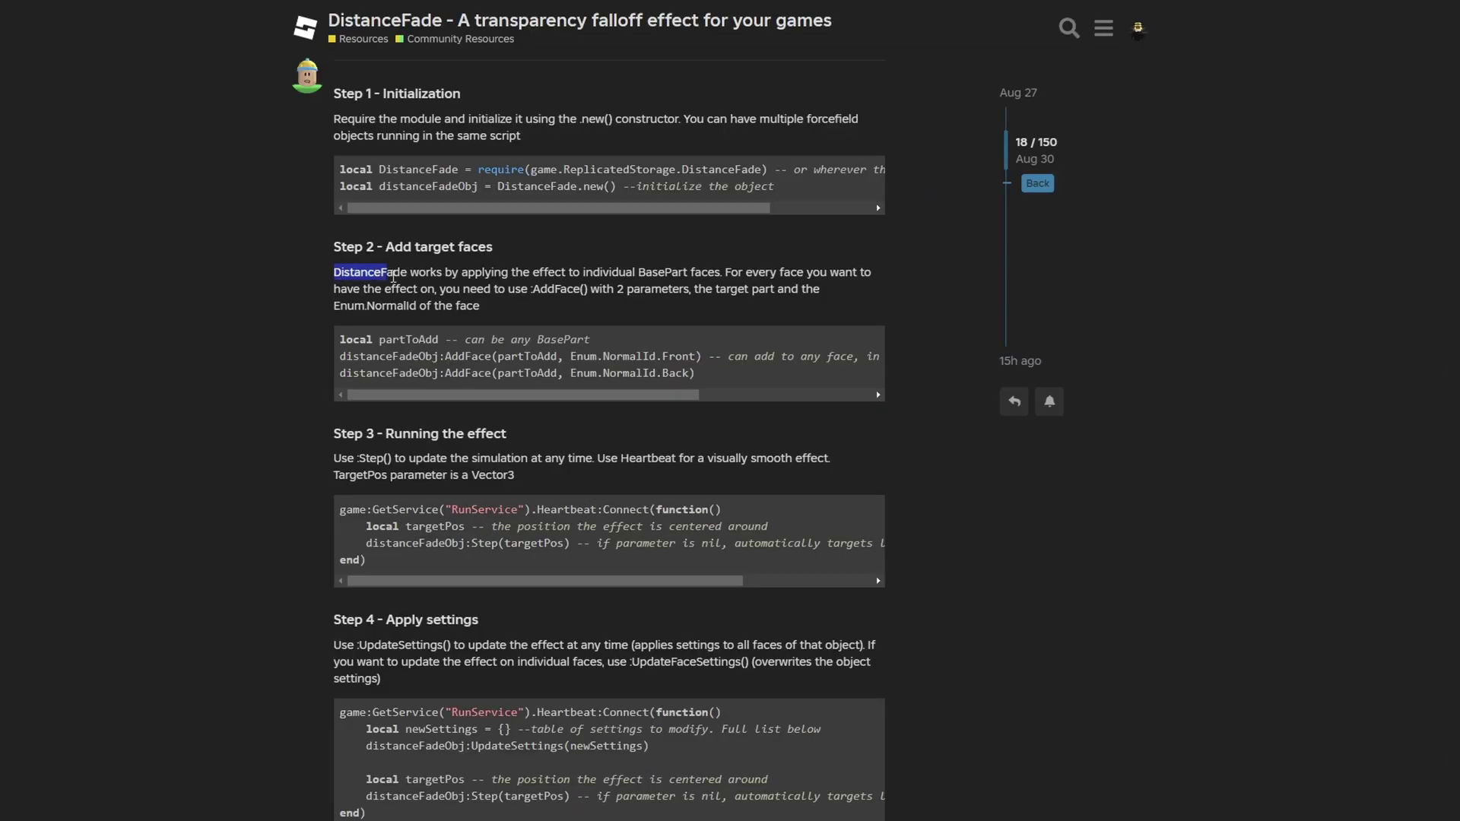
drag(451, 279, 518, 310)
click(516, 311)
click(528, 343)
drag(340, 356, 440, 357)
click(469, 370)
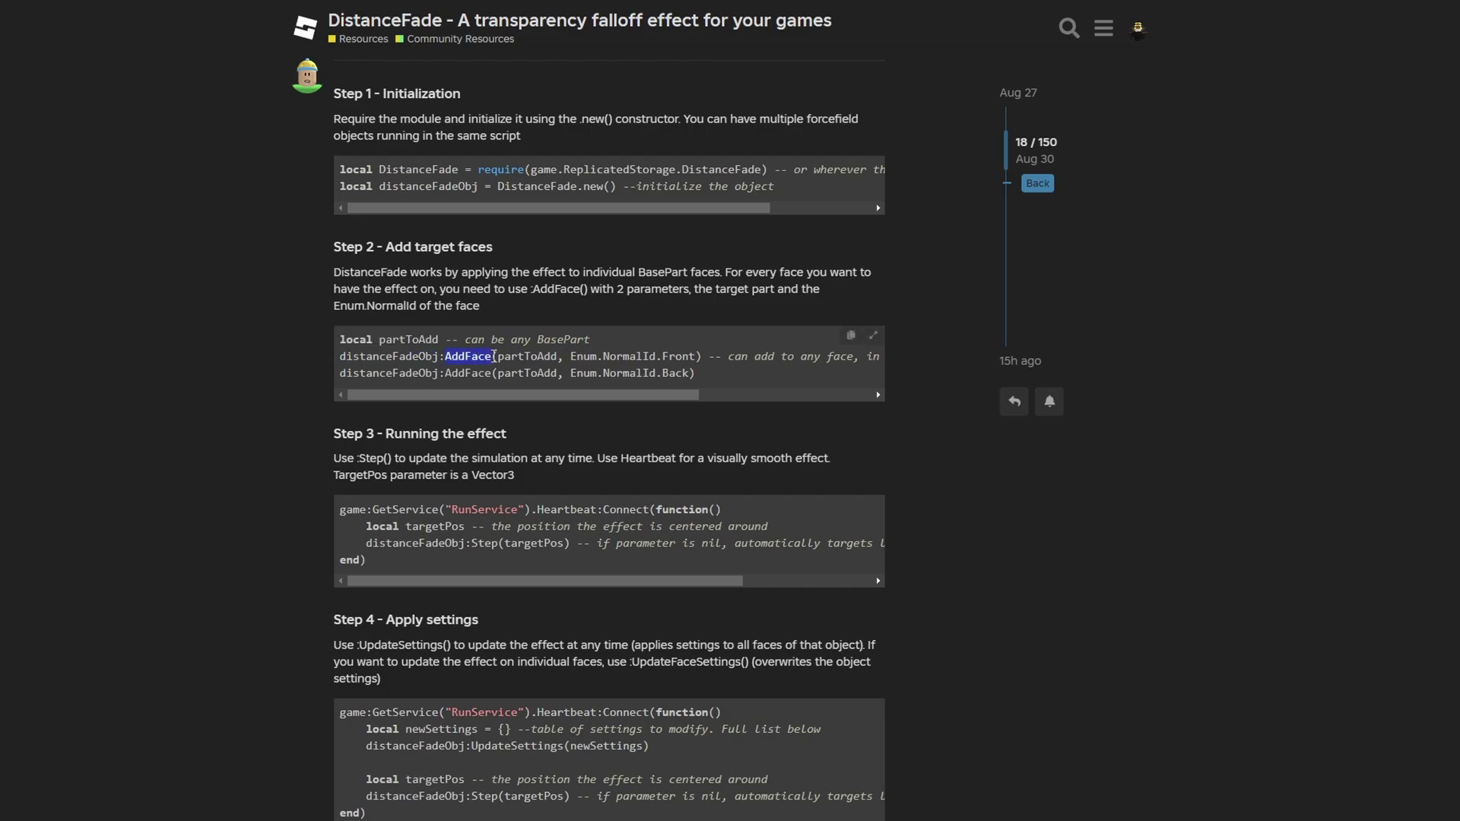
drag(520, 396, 587, 401)
drag(367, 357, 602, 358)
click(527, 374)
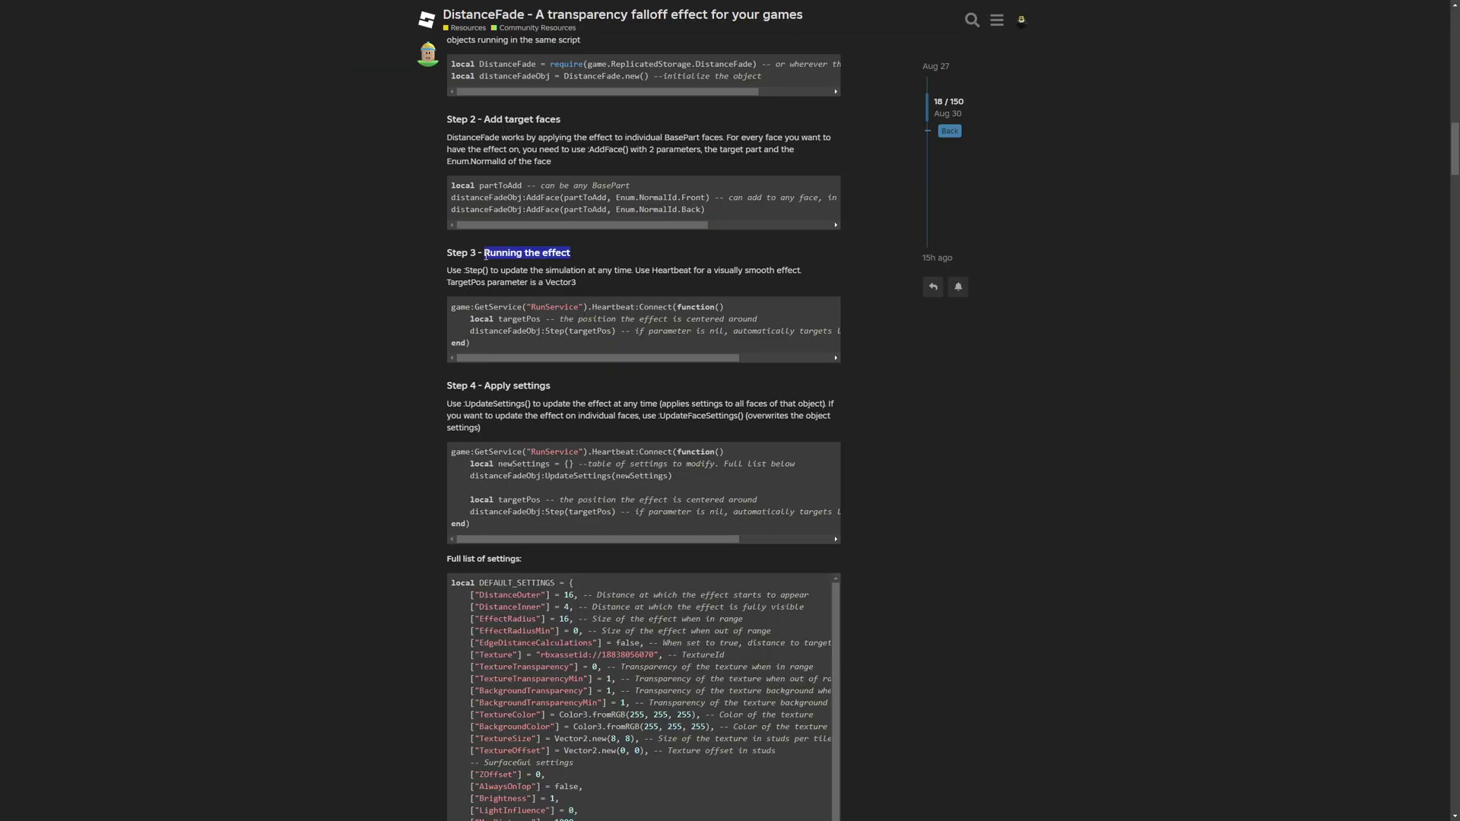
- Read the Step 3 - Running the effect description of :Step(), Heartbeat and the TargetPos parameter
click(344, 268)
drag(487, 271, 457, 271)
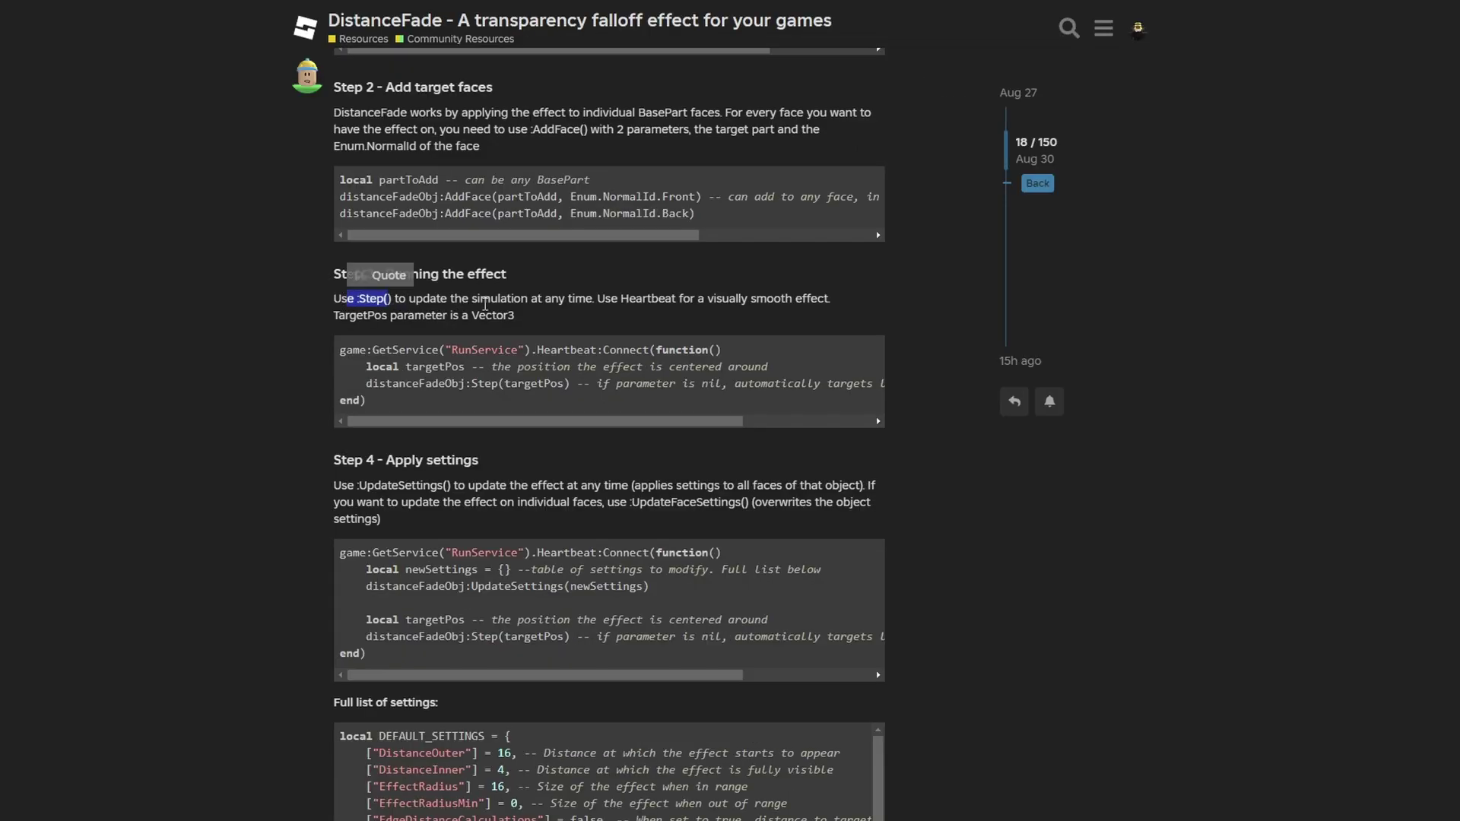
click(486, 304)
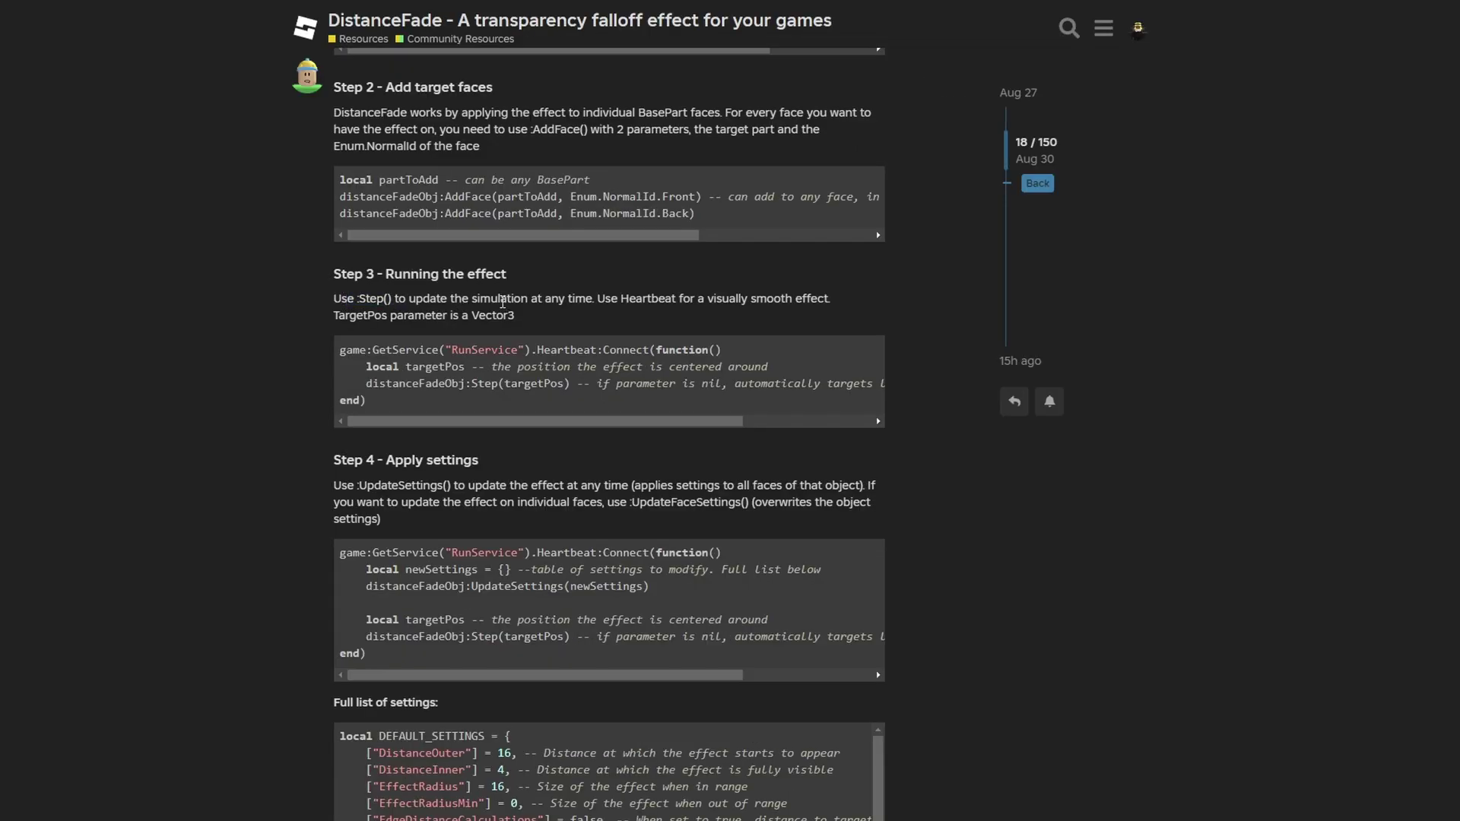
click(607, 323)
drag(598, 298, 823, 306)
click(815, 332)
drag(332, 315, 472, 316)
click(535, 328)
click(526, 318)
- Examine the Step 3 code sample, including the targetPos comment and the full comment on a nil parameter
drag(367, 385, 591, 371)
click(480, 398)
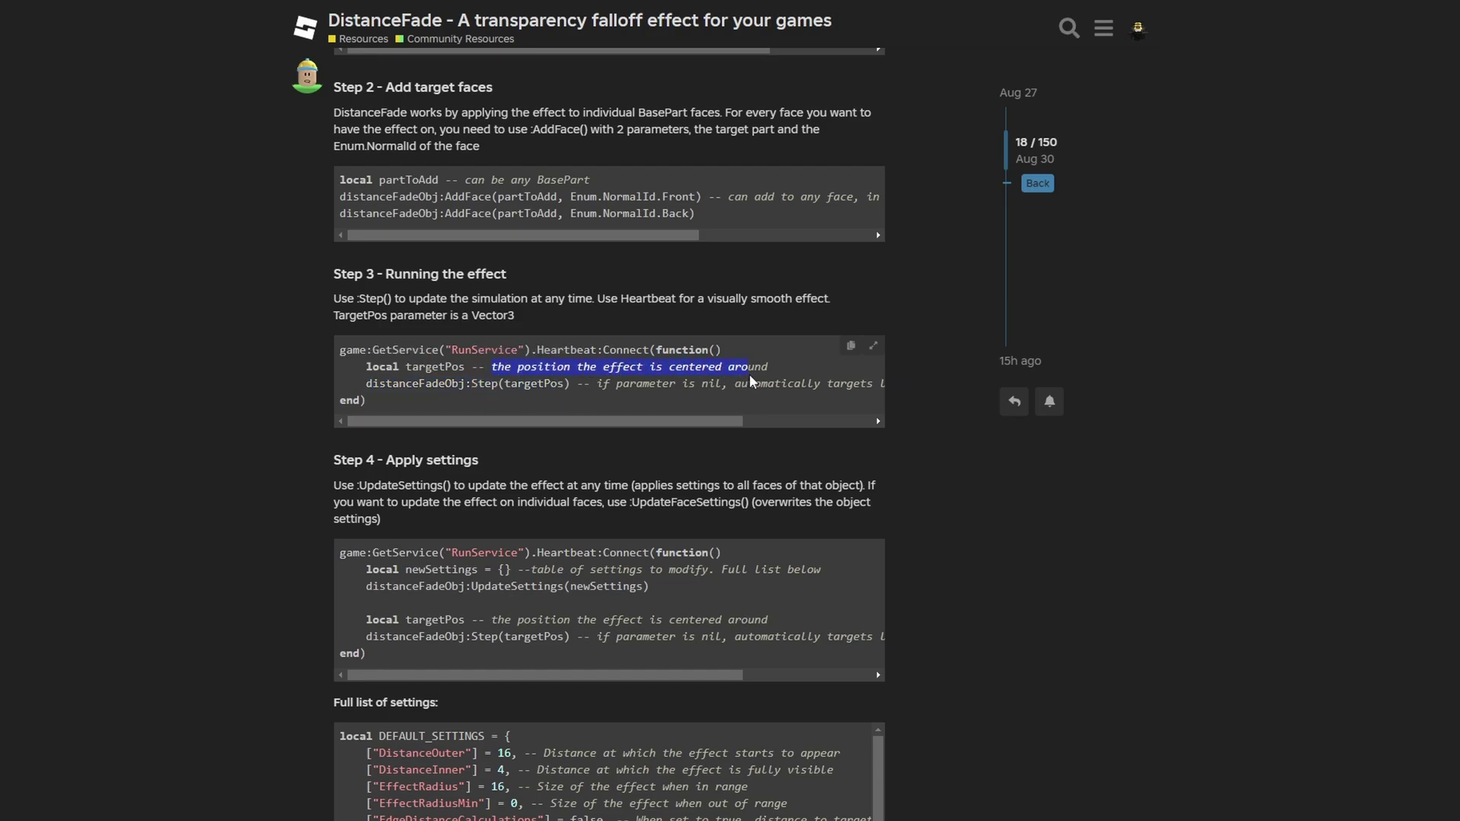
drag(465, 368, 425, 372)
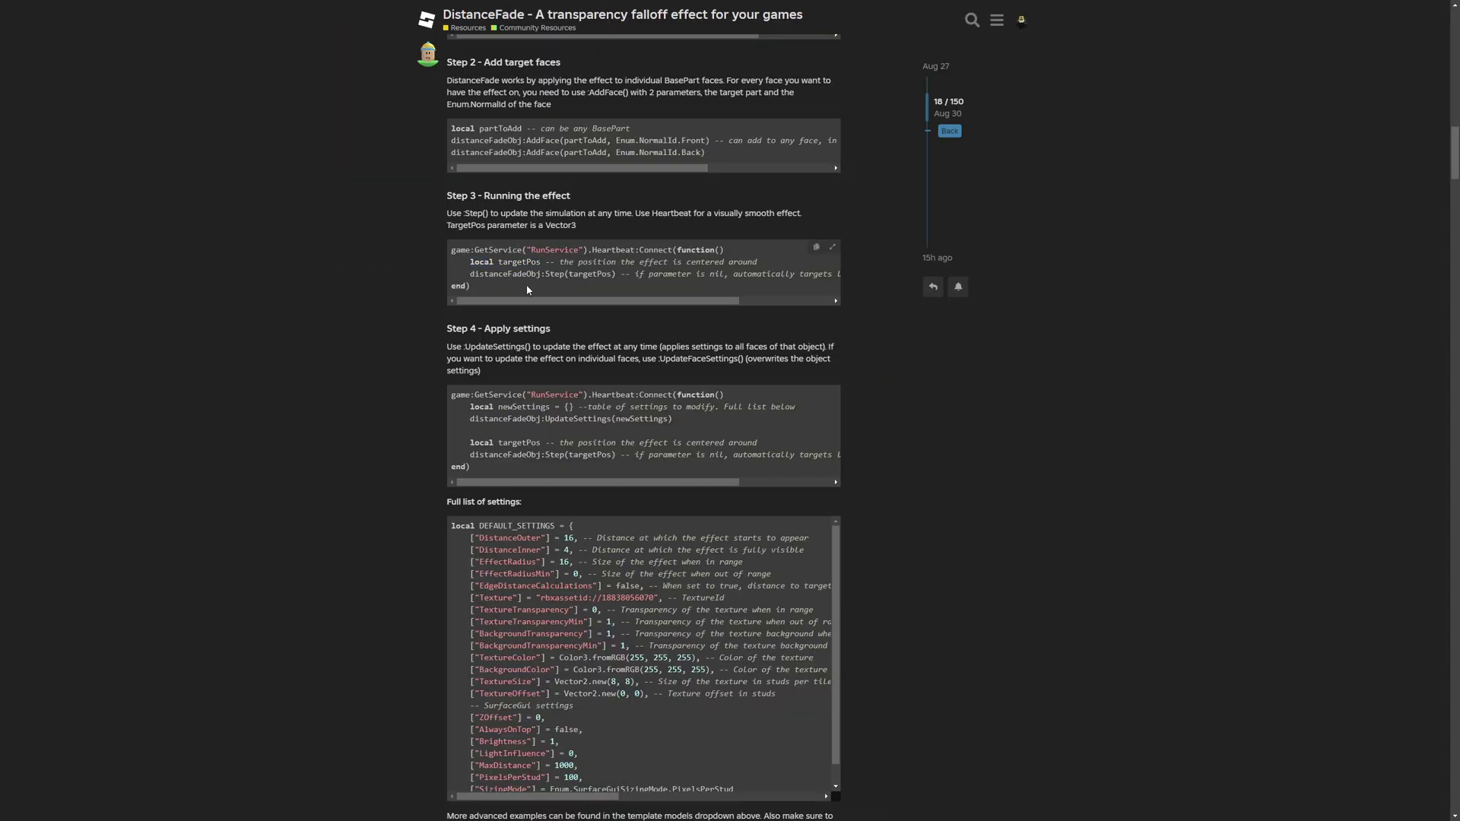
scroll(503, 272, right, 3)
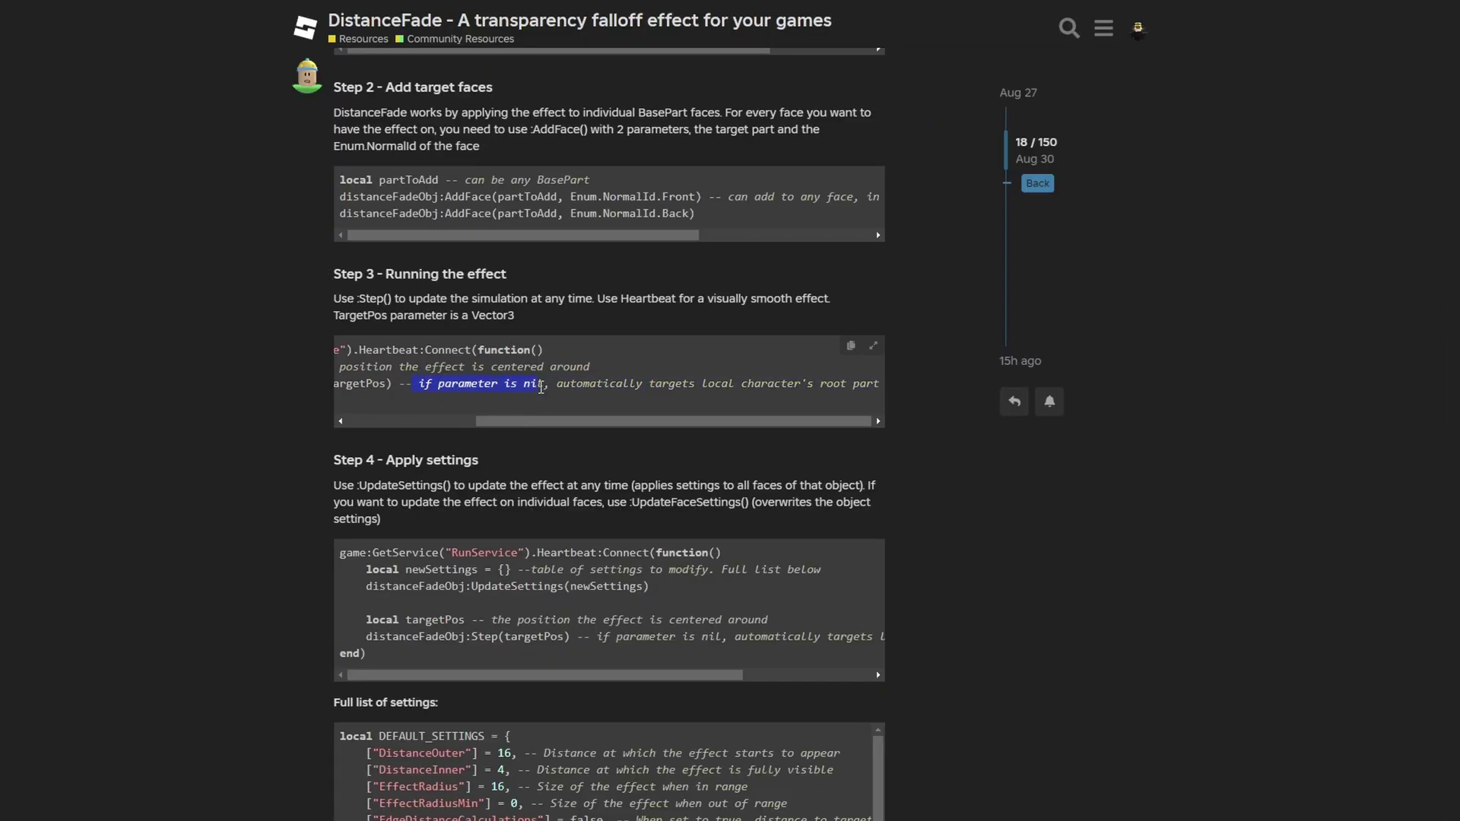
drag(557, 384, 617, 381)
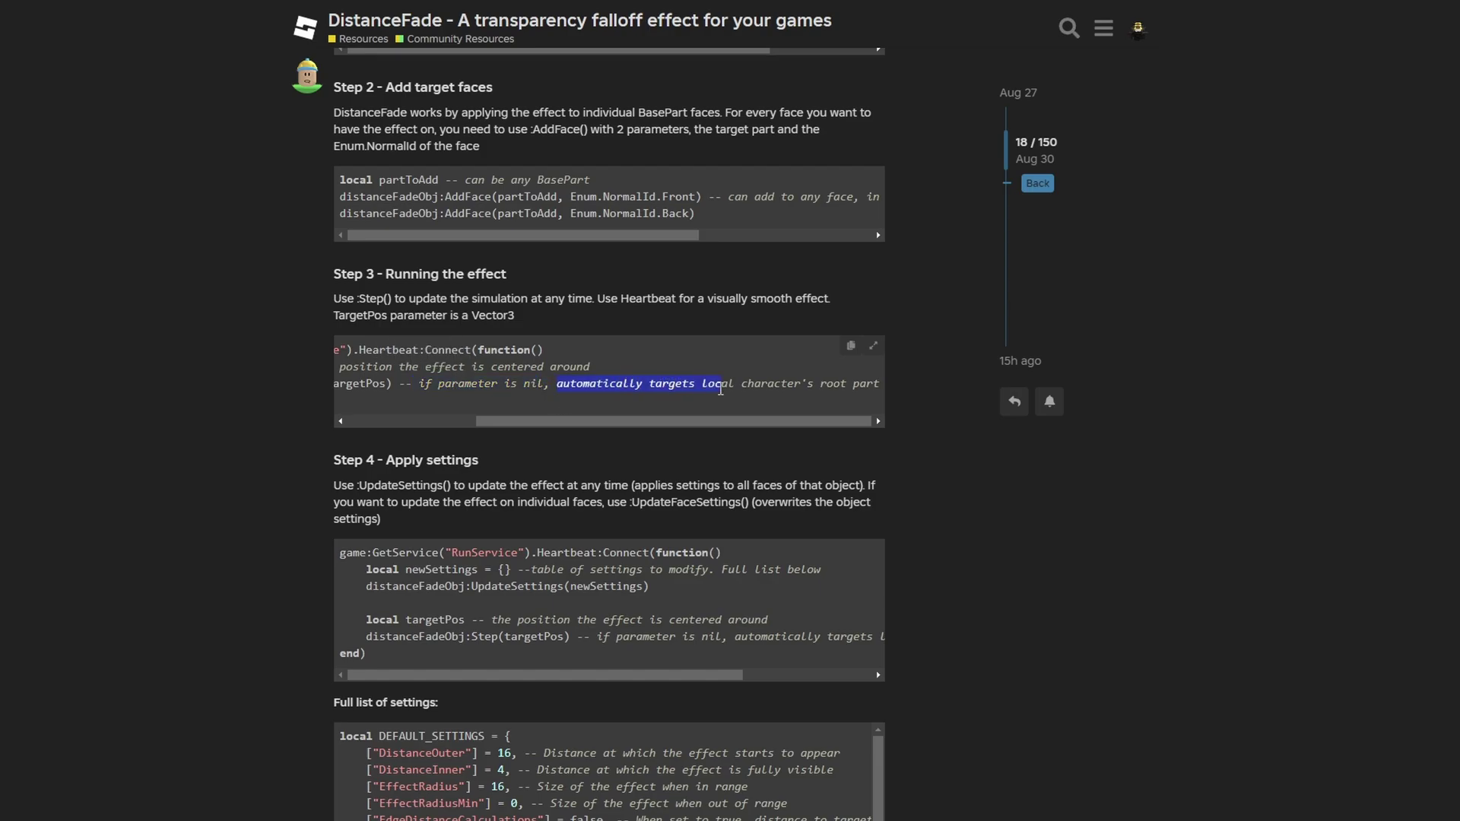
drag(829, 390, 880, 386)
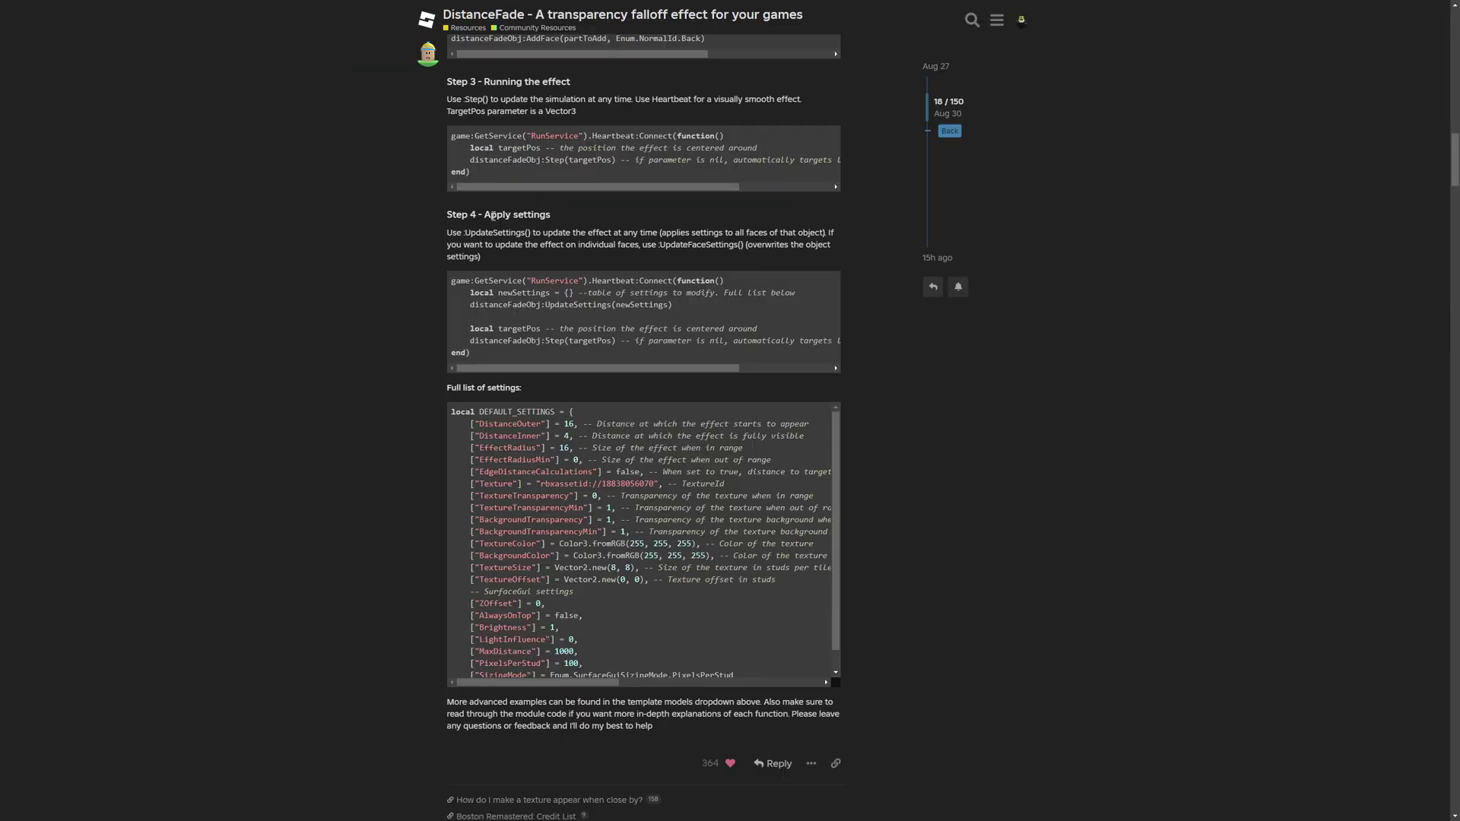
- Read the Step 4 - Apply settings description of :UpdateSettings() for all faces and :UpdateFaceSettings() for individual faces
drag(478, 460, 333, 461)
click(397, 250)
drag(463, 233, 529, 232)
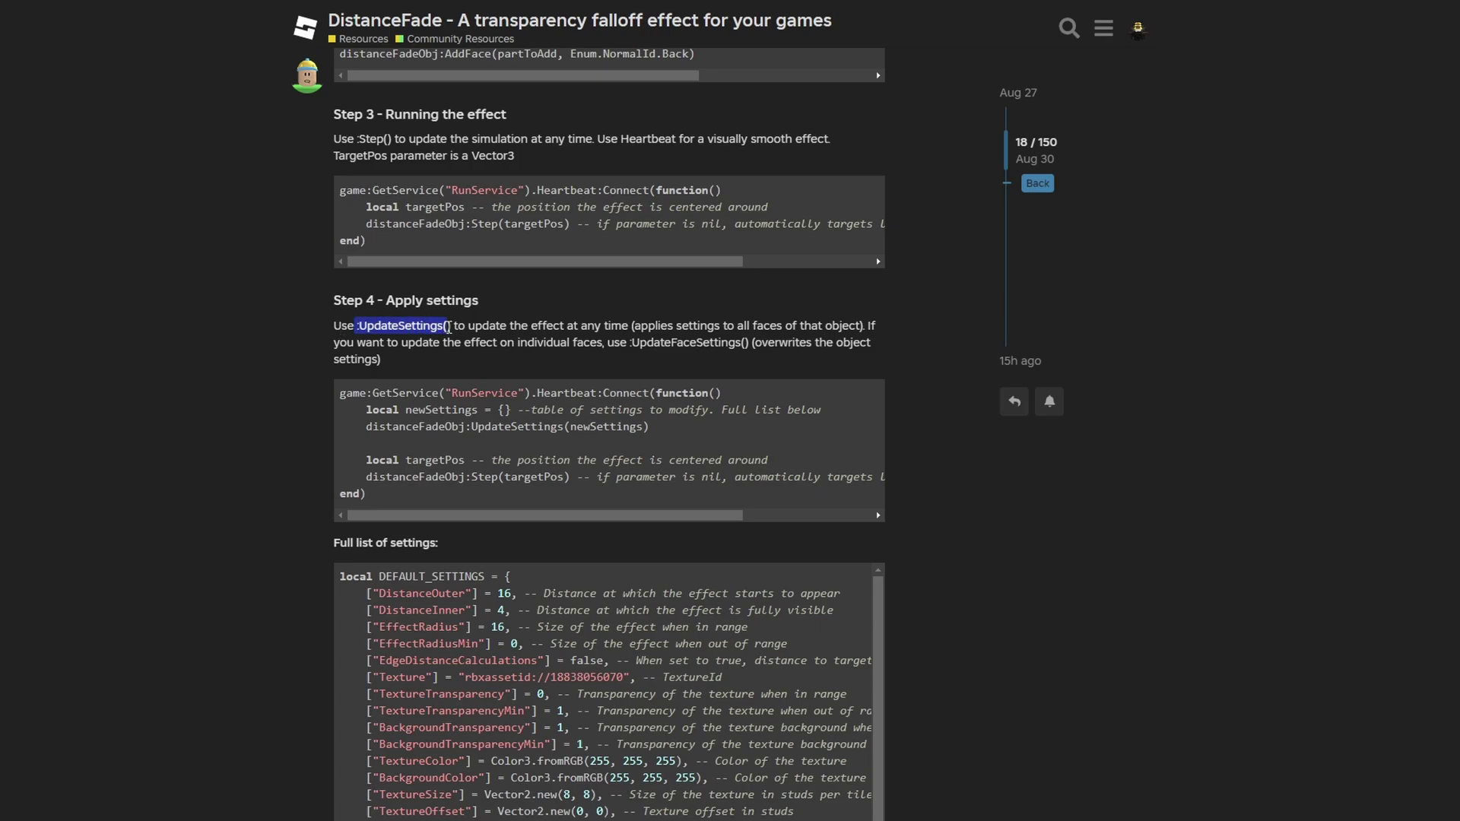
click(467, 332)
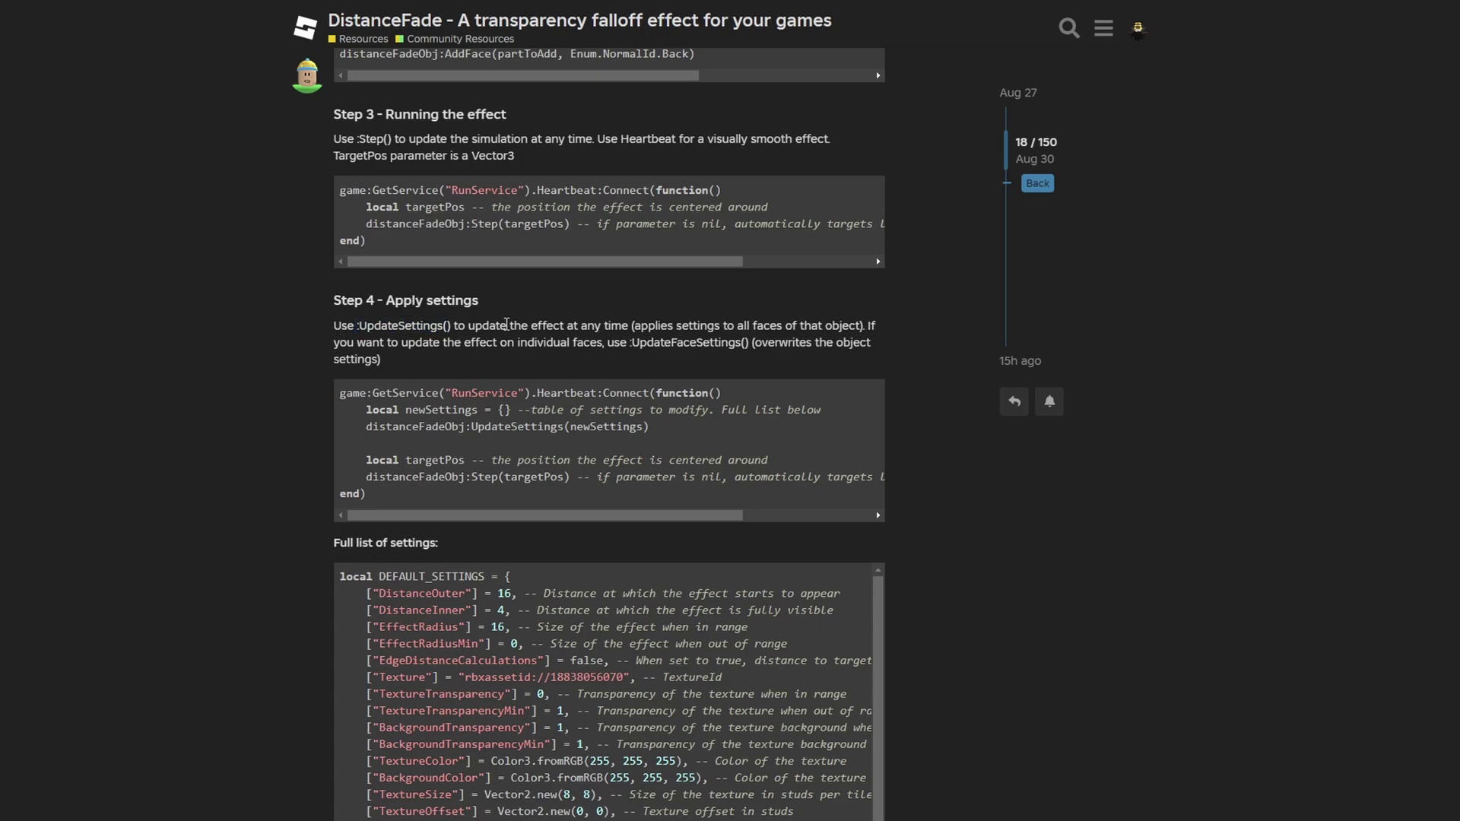
drag(505, 323, 867, 326)
click(631, 326)
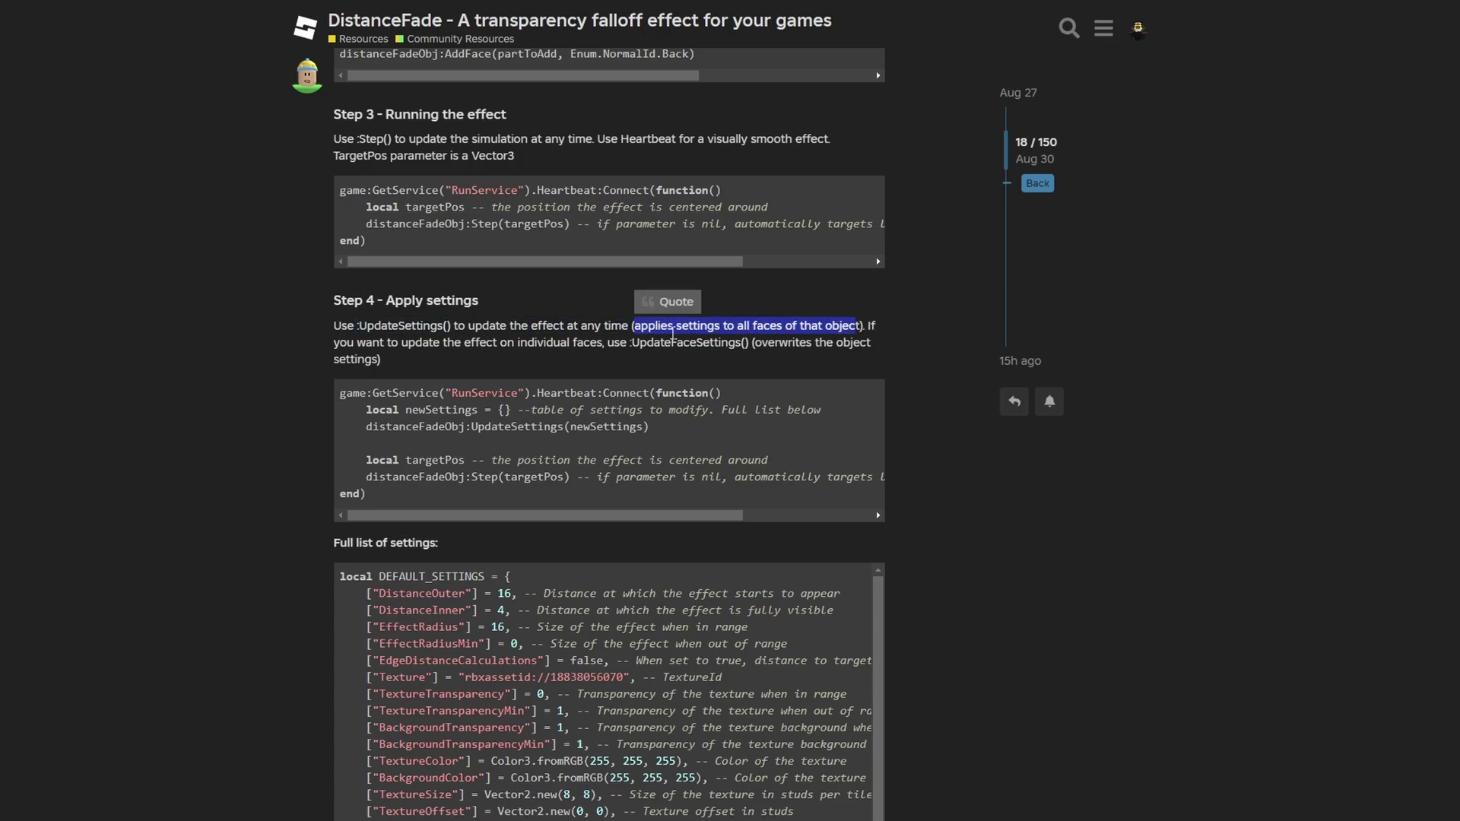
click(388, 336)
drag(417, 343, 753, 344)
click(638, 349)
click(753, 345)
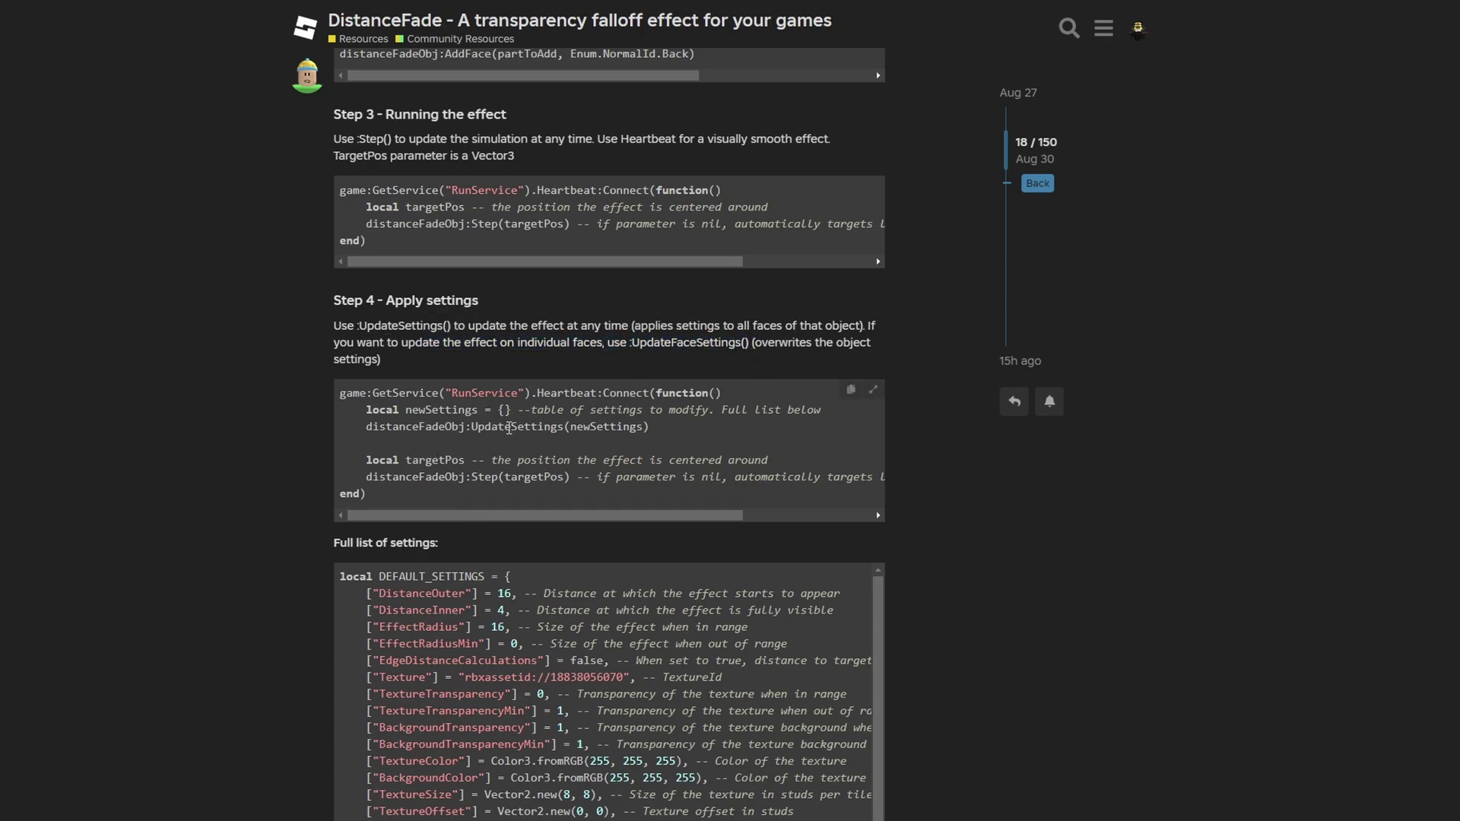
- Examine the newSettings table line in the Step 4 code and glance over the full list of settings it refers to
drag(430, 410, 477, 457)
click(478, 458)
drag(392, 411, 620, 410)
click(555, 415)
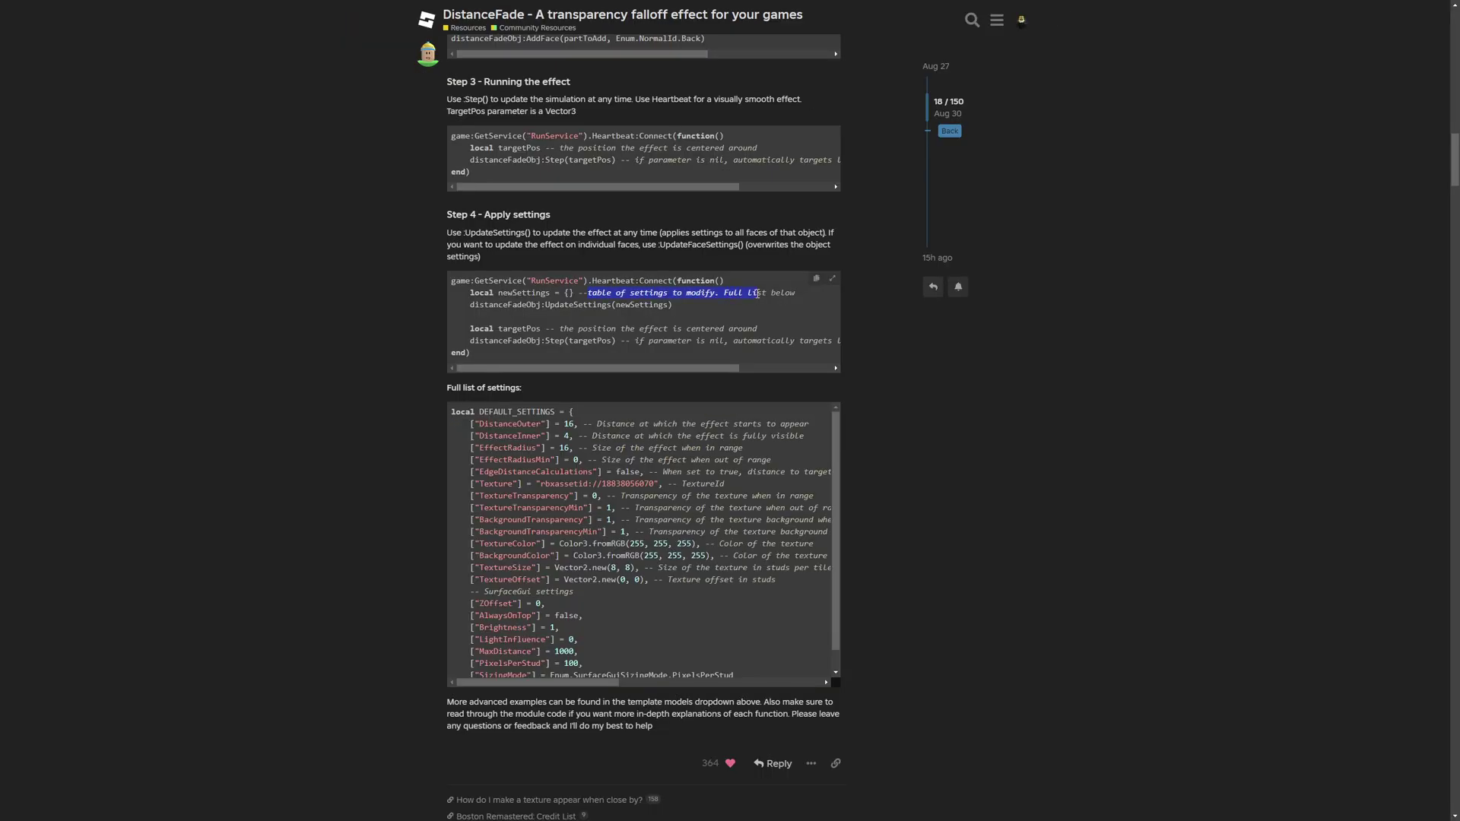
drag(758, 292, 769, 293)
scroll(578, 548, down, 3)
drag(571, 541, 487, 396)
drag(837, 508, 839, 443)
scroll(555, 454, up, 1)
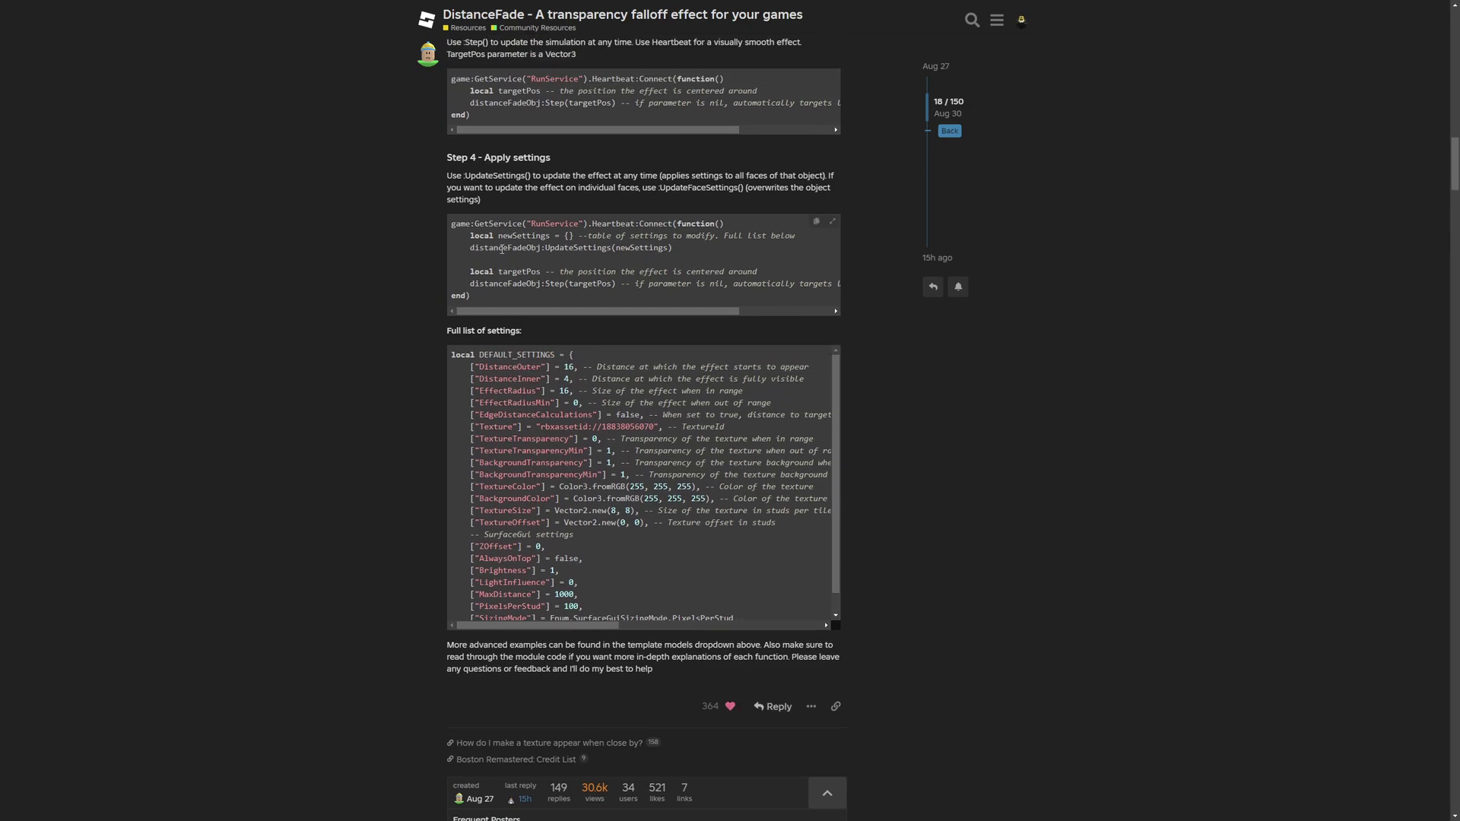
- Examine how the Step 4 Heartbeat code combines the newSettings table, the UpdateSettings call and the Step call
drag(502, 352, 654, 355)
drag(399, 313, 506, 331)
click(506, 331)
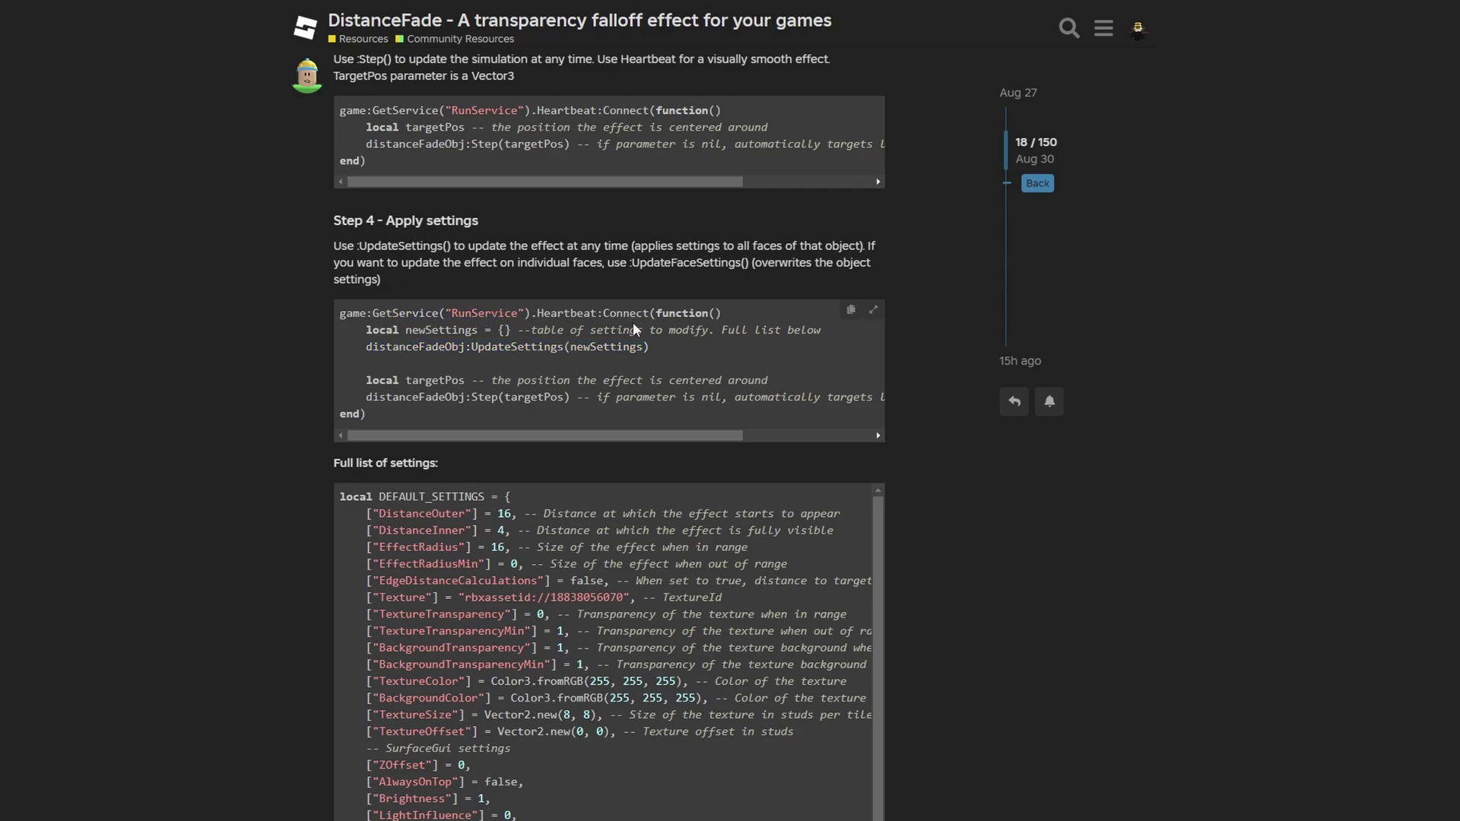
drag(568, 400, 389, 380)
click(498, 416)
drag(650, 348, 366, 331)
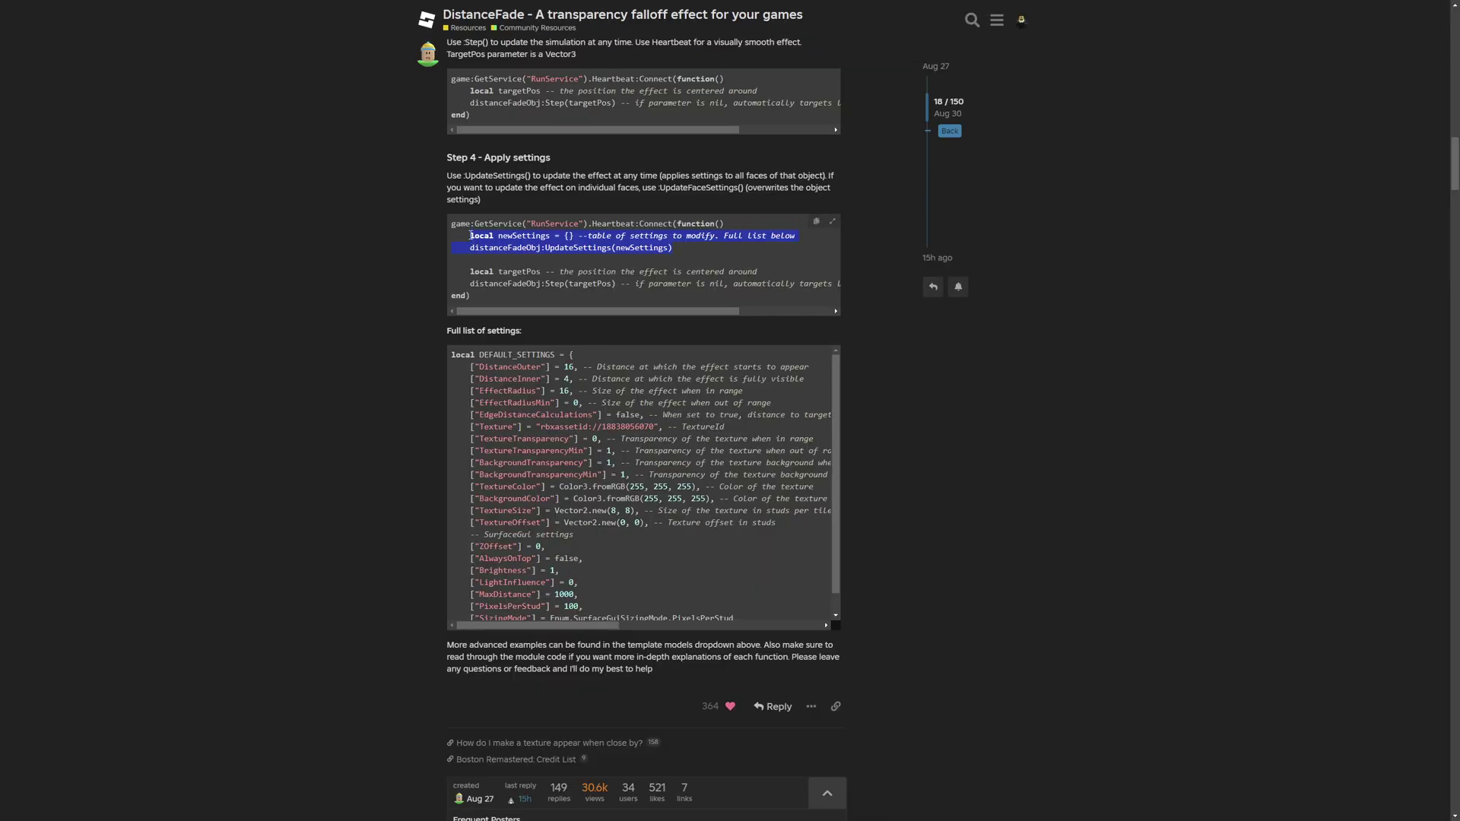
click(569, 242)
drag(666, 250, 532, 239)
click(525, 262)
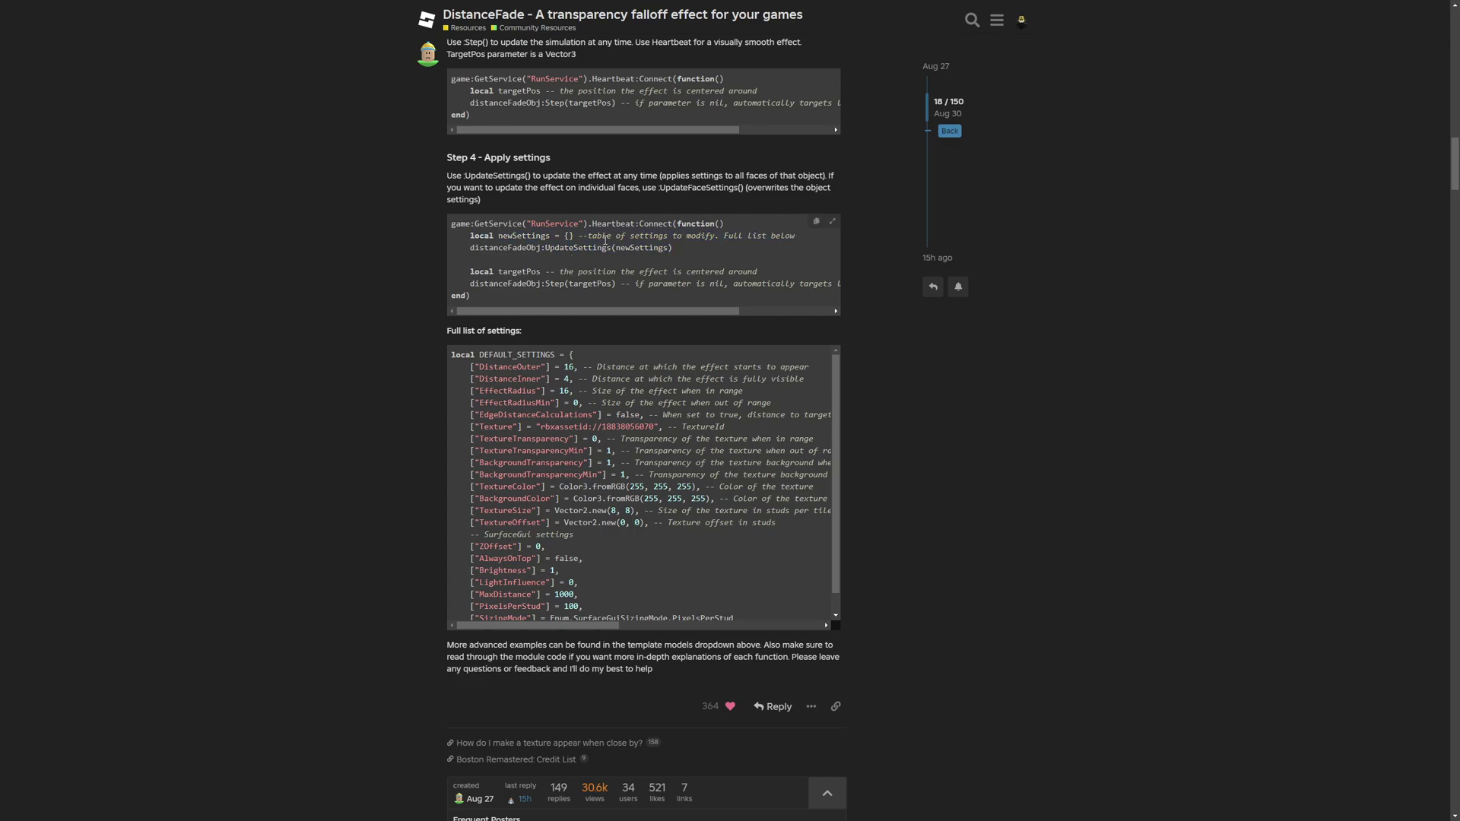
- Compare entries of the DEFAULT_SETTINGS list with the newSettings table passed to UpdateSettings in the Step 4 code
drag(580, 369, 470, 368)
click(571, 369)
drag(673, 250, 608, 241)
drag(558, 338, 367, 330)
click(478, 370)
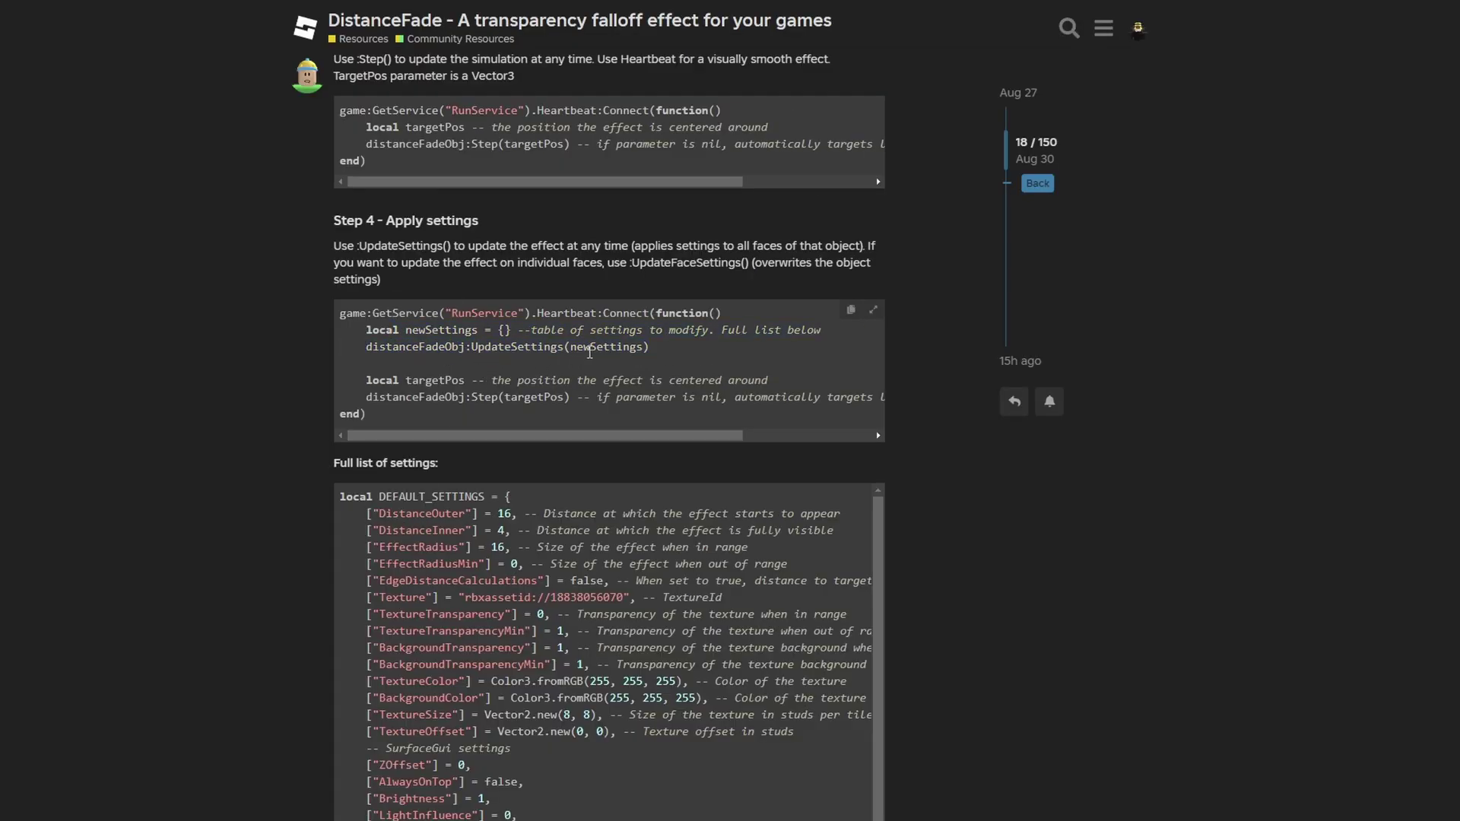
drag(547, 486, 536, 486)
click(569, 453)
drag(673, 249, 444, 222)
click(618, 247)
- Read the DistanceOuter and DistanceInner entries with their comments in the full list of settings
scroll(608, 247, down, 2)
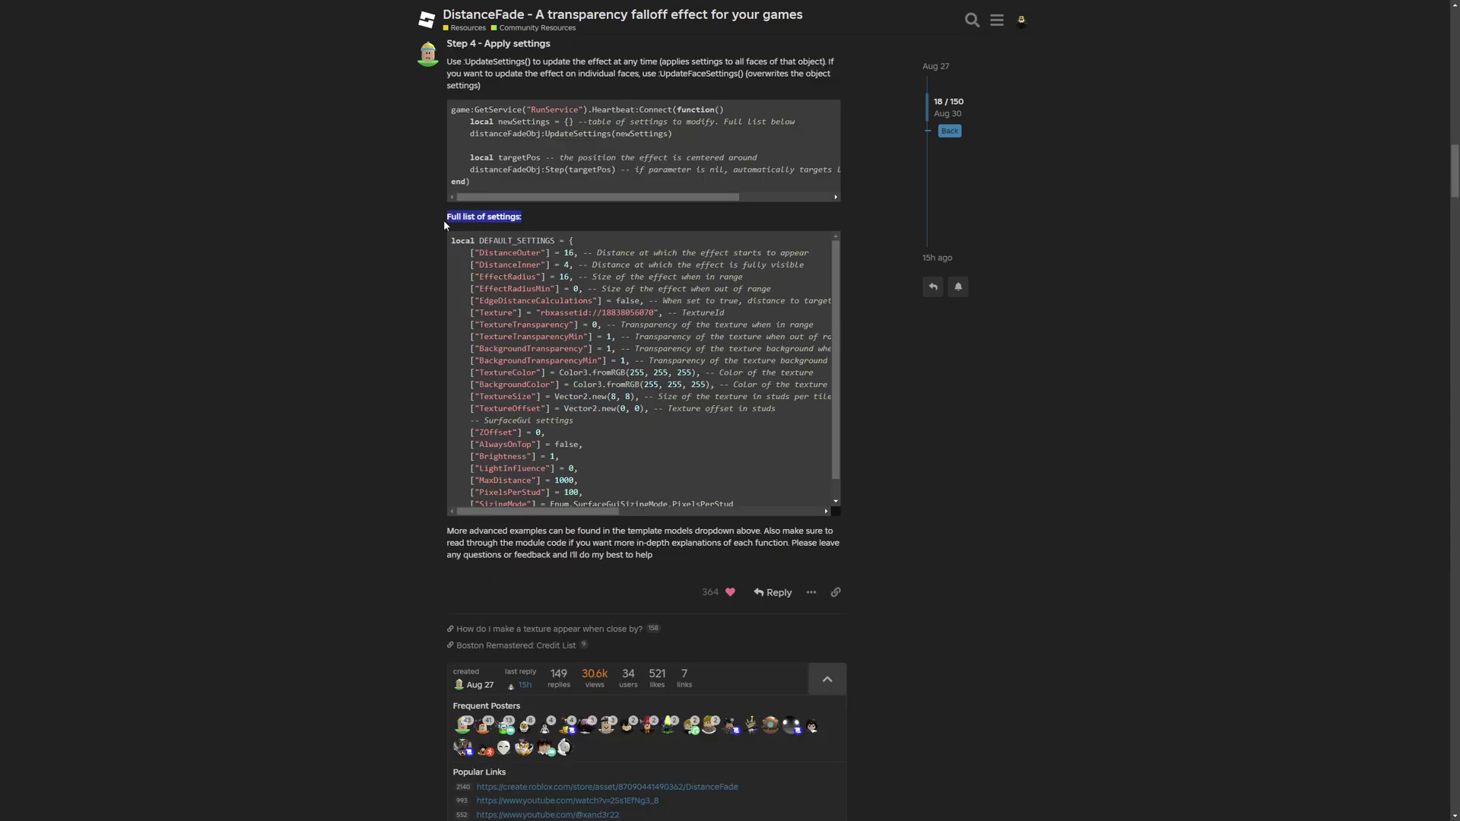
click(553, 229)
drag(836, 330, 836, 331)
drag(494, 254, 522, 253)
click(611, 261)
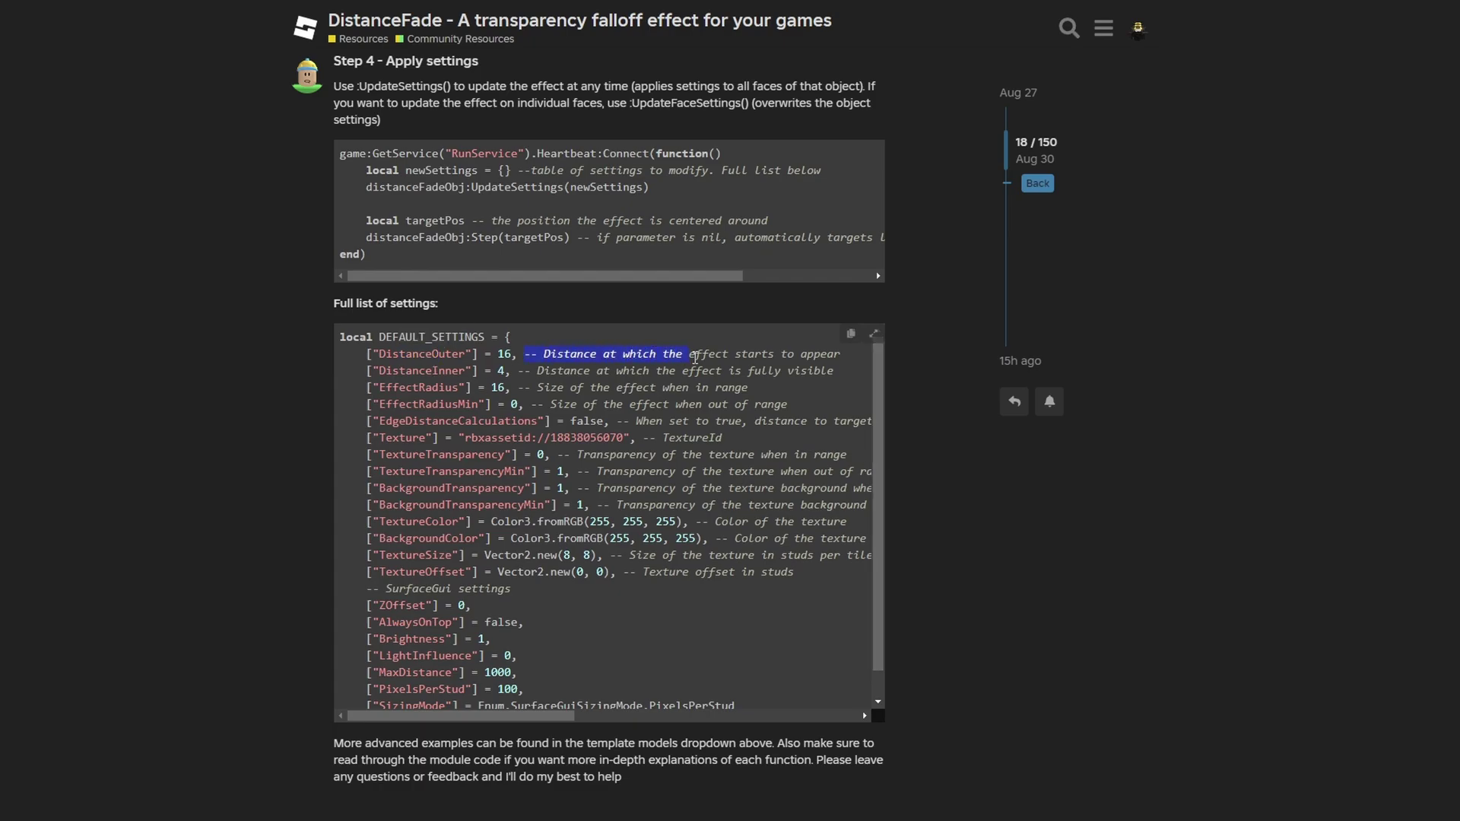
drag(786, 357, 849, 363)
triple_click(591, 372)
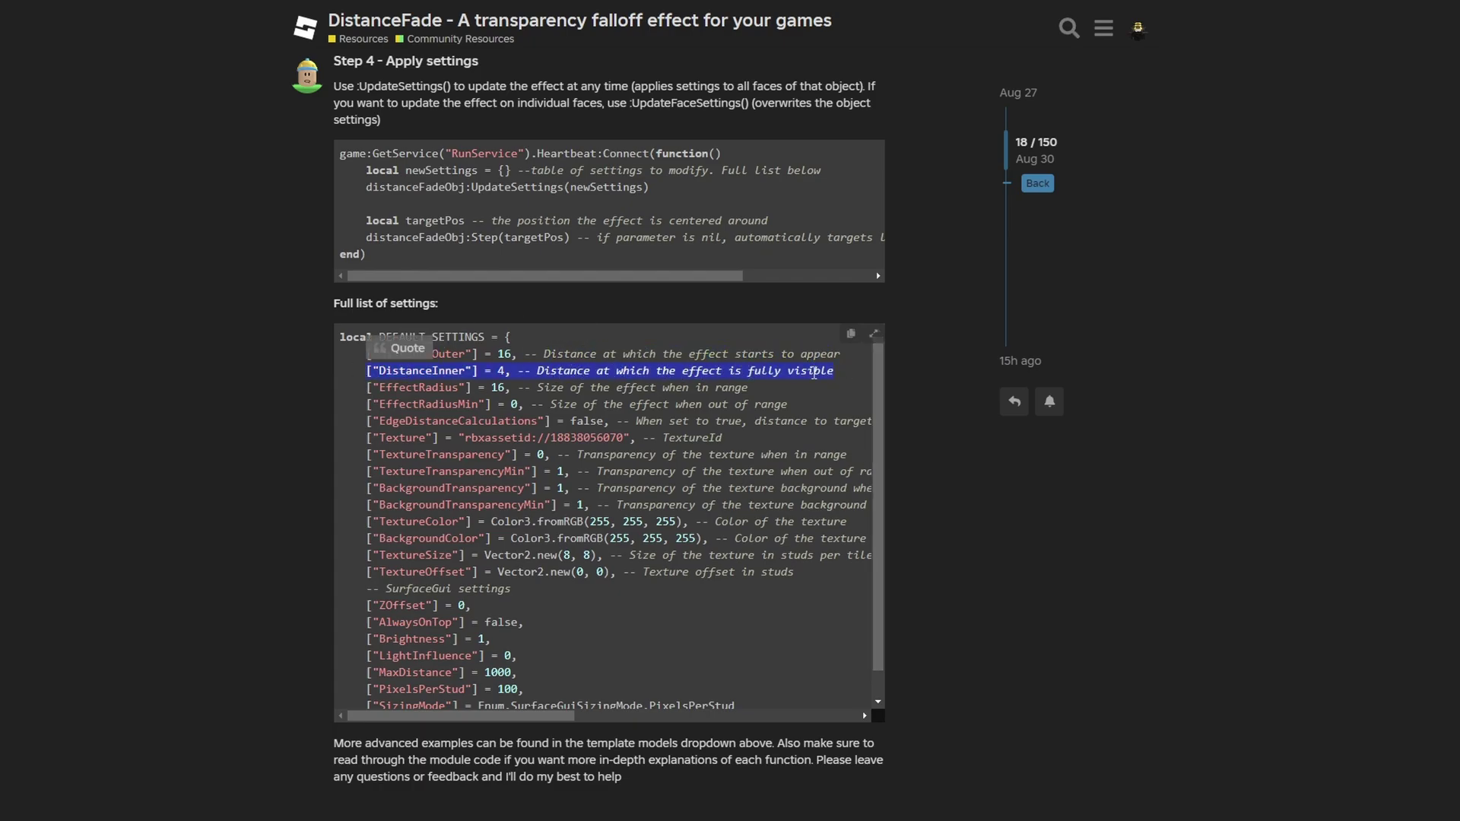
click(803, 380)
- Review the effect radius, texture and transparency entries in the full list of settings
scroll(649, 445, down, 1)
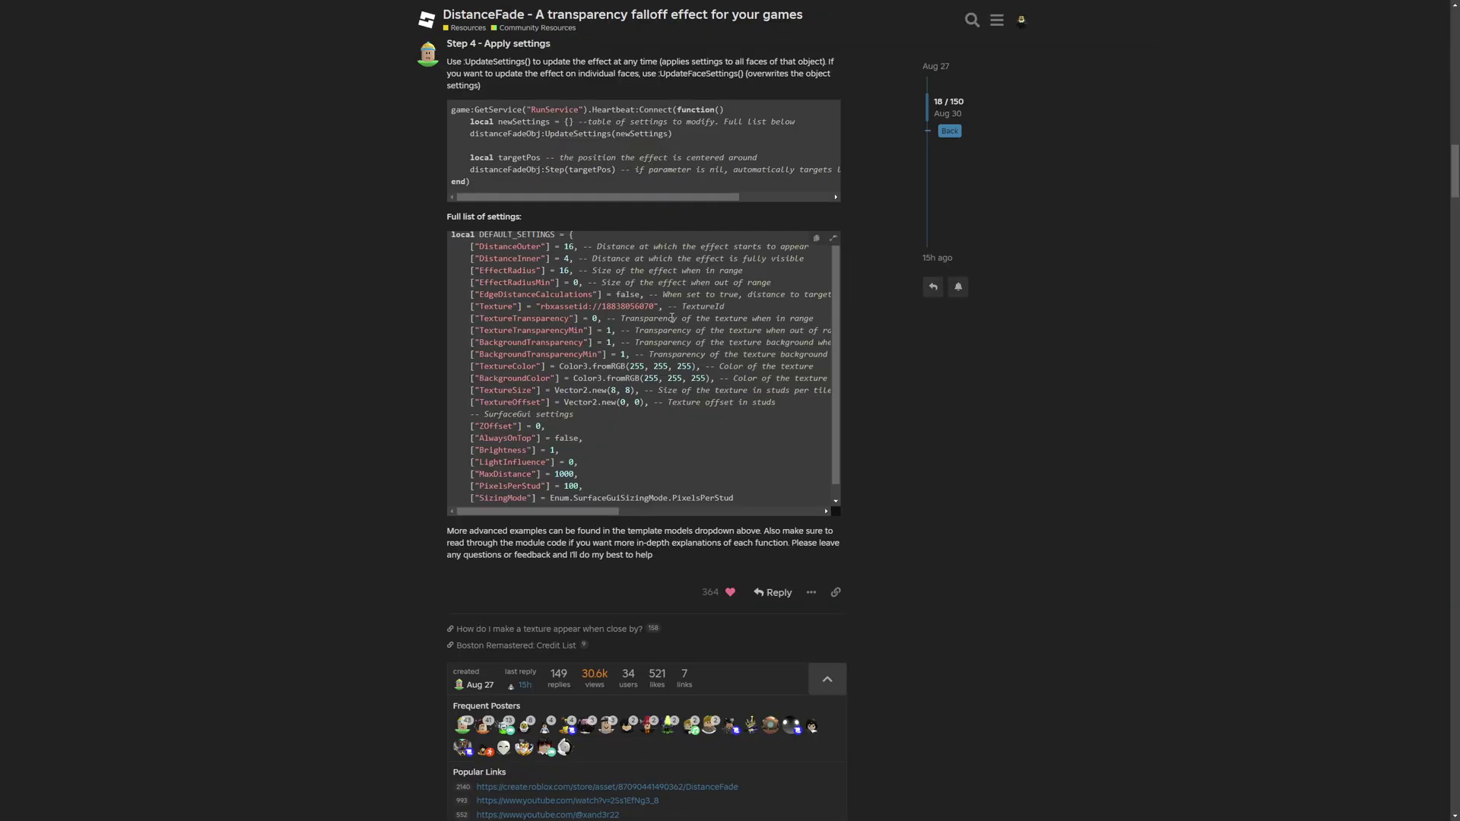
scroll(709, 380, up, 1)
scroll(684, 372, down, 1)
drag(475, 281, 507, 293)
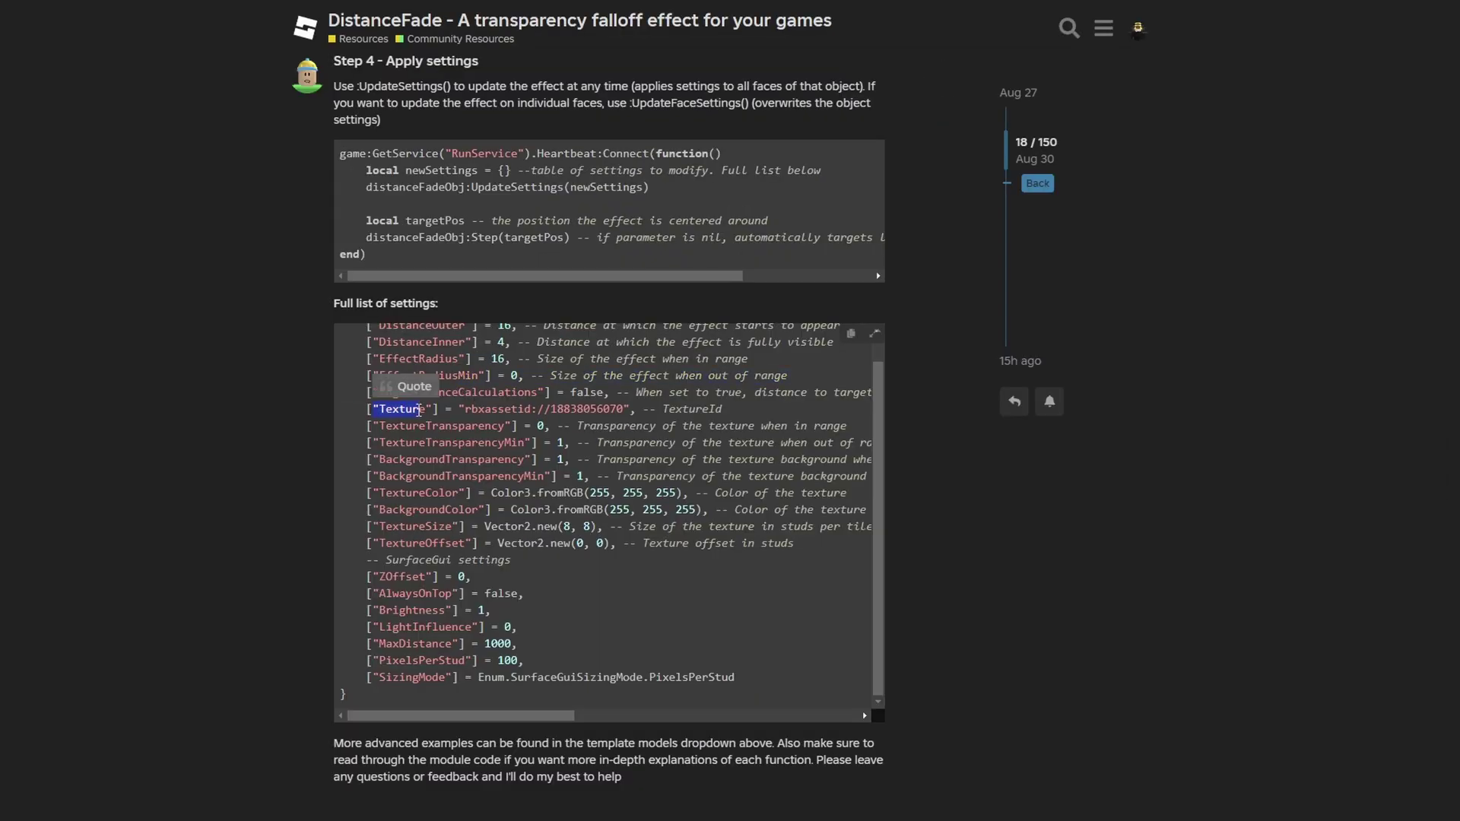
drag(464, 426, 386, 463)
click(418, 438)
scroll(436, 438, down, 1)
- Review the remaining default settings down to the SurfaceGui group, from ZOffset to SizingMode
drag(392, 530, 445, 549)
click(501, 561)
drag(721, 612, 451, 380)
scroll(509, 458, up, 1)
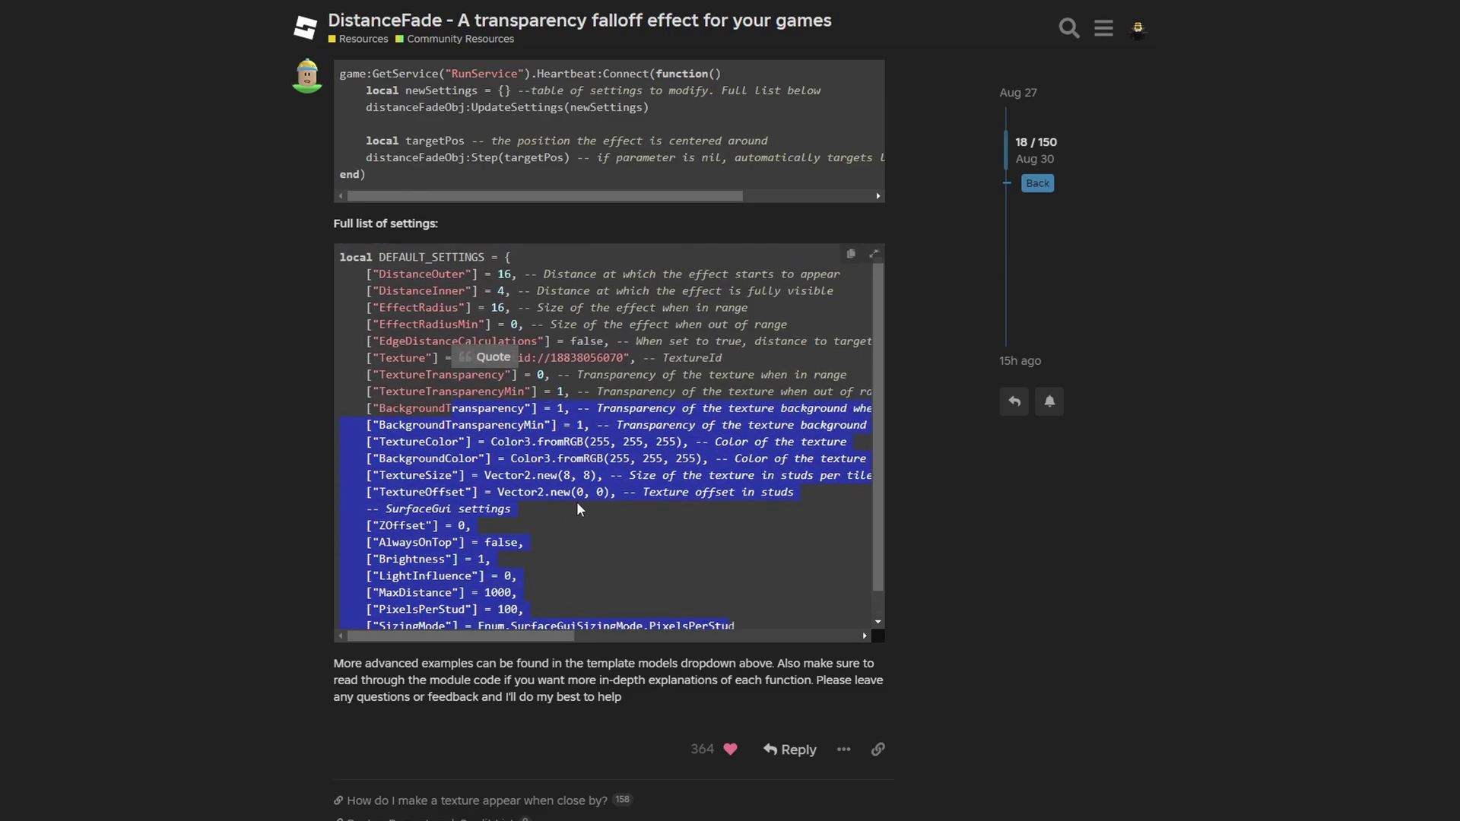
click(570, 511)
scroll(559, 454, down, 1)
drag(515, 480, 368, 400)
click(555, 484)
click(540, 475)
- Read the post's closing note on advanced examples, module code and feedback, and skim the community replies below it
scroll(567, 487, down, 2)
drag(333, 504, 380, 506)
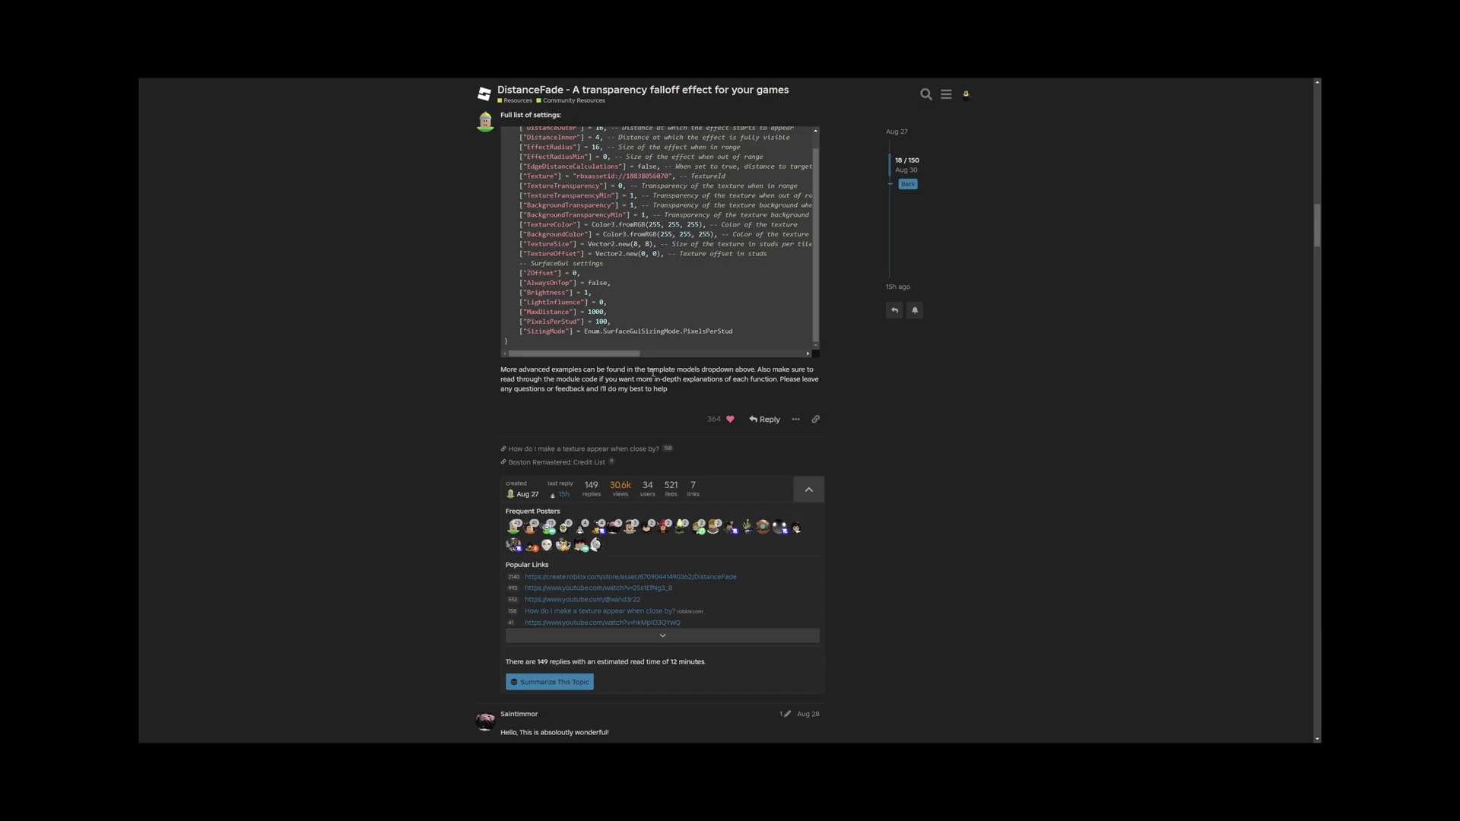
drag(627, 360, 741, 360)
drag(744, 504, 771, 505)
click(820, 517)
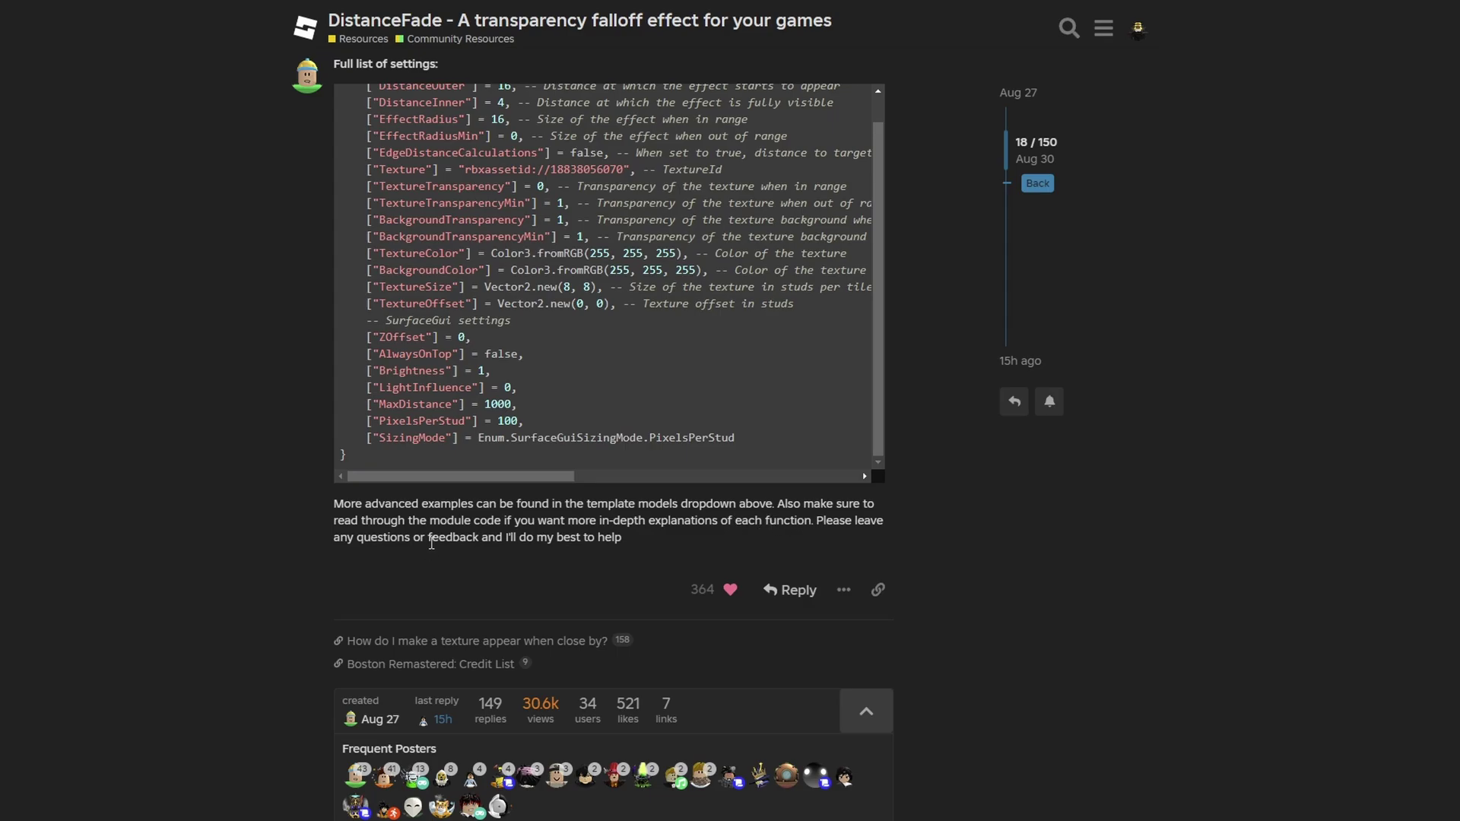
drag(495, 545, 556, 538)
click(622, 548)
scroll(966, 559, down, 15)
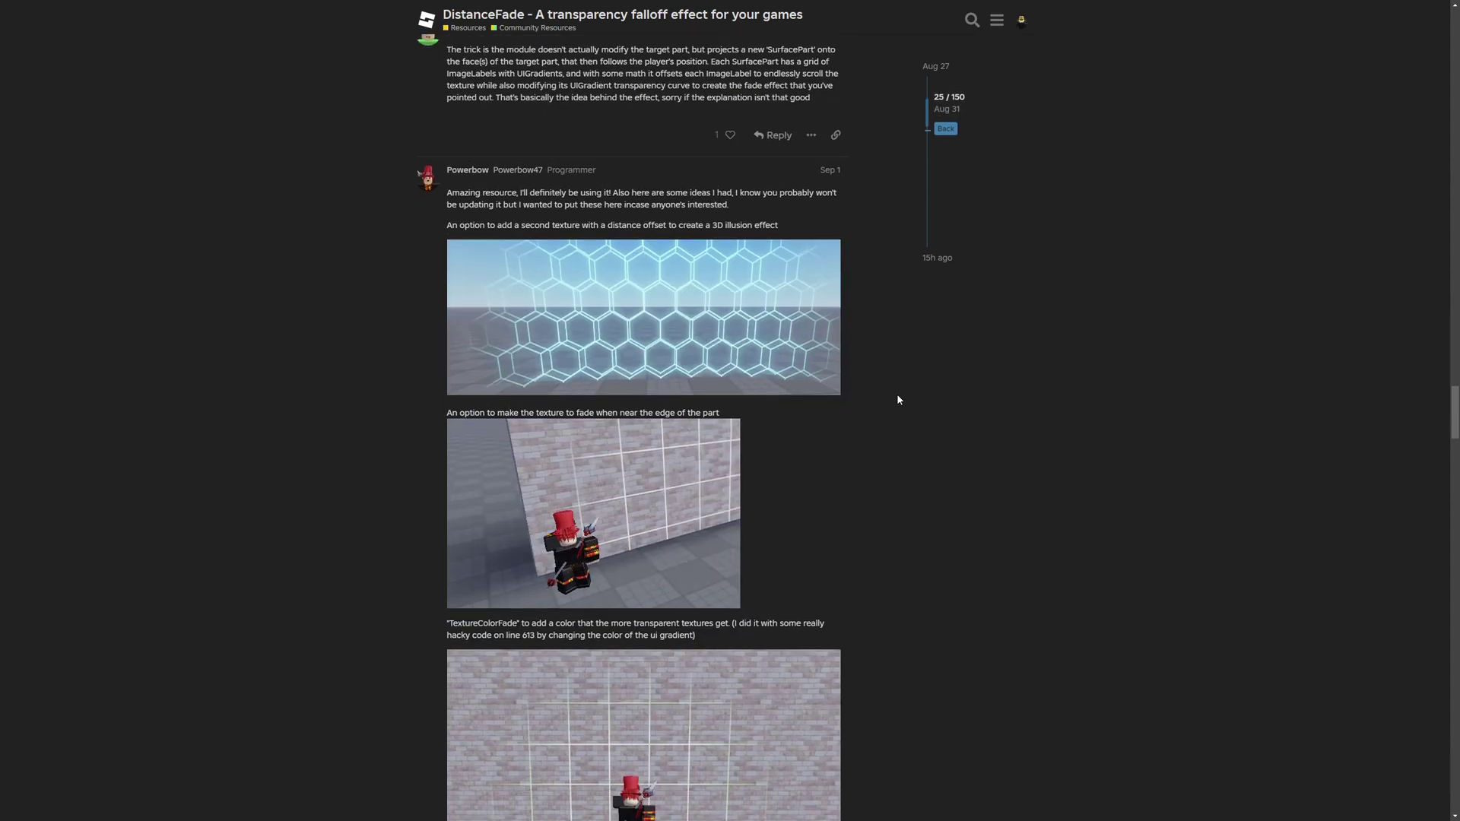
scroll(897, 394, down, 20)
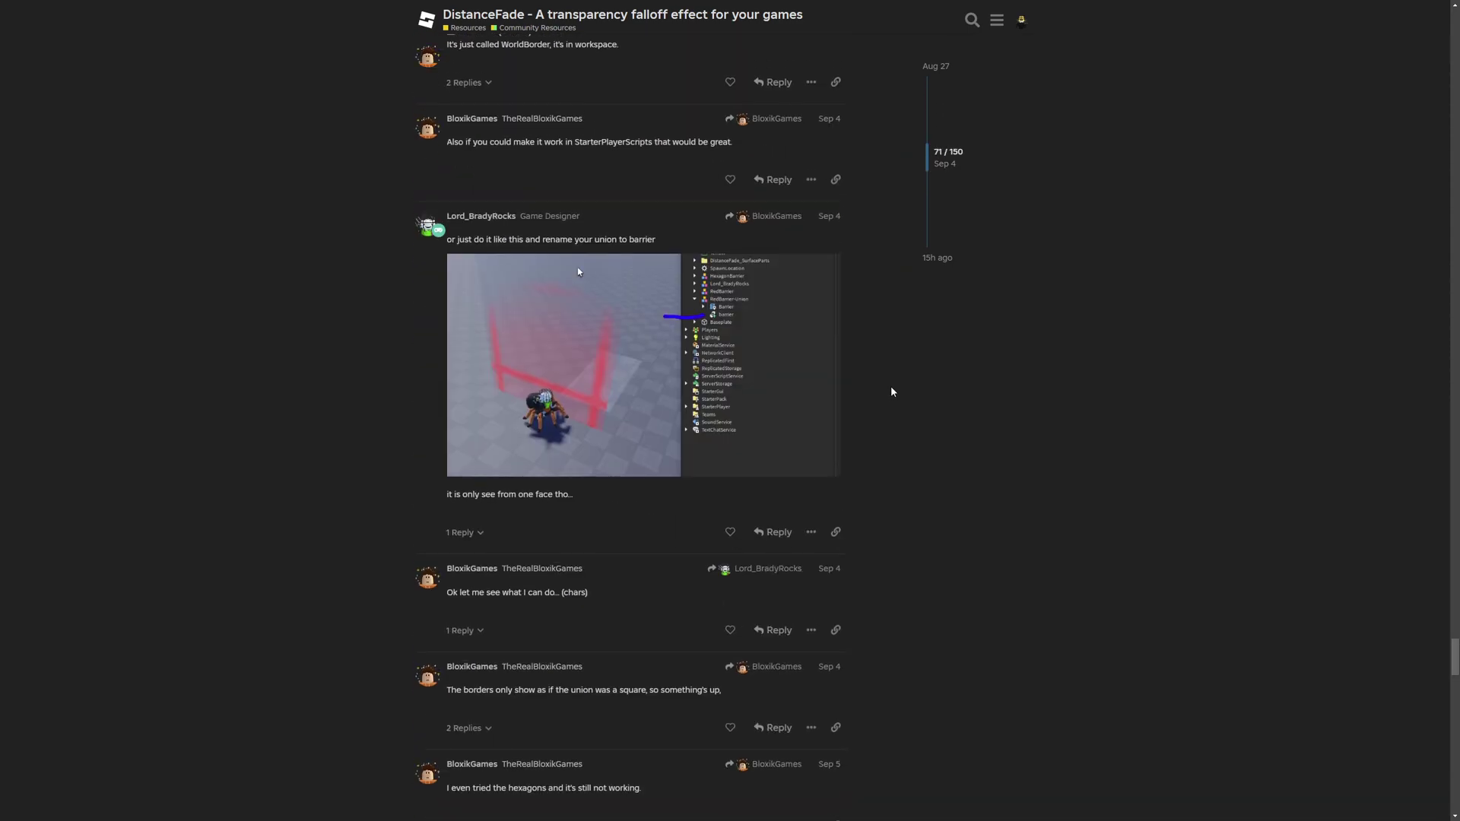
- Skim the remaining community replies on unions, barriers, fireballs and the Borders module script down to the newest posts
scroll(590, 370, down, 2)
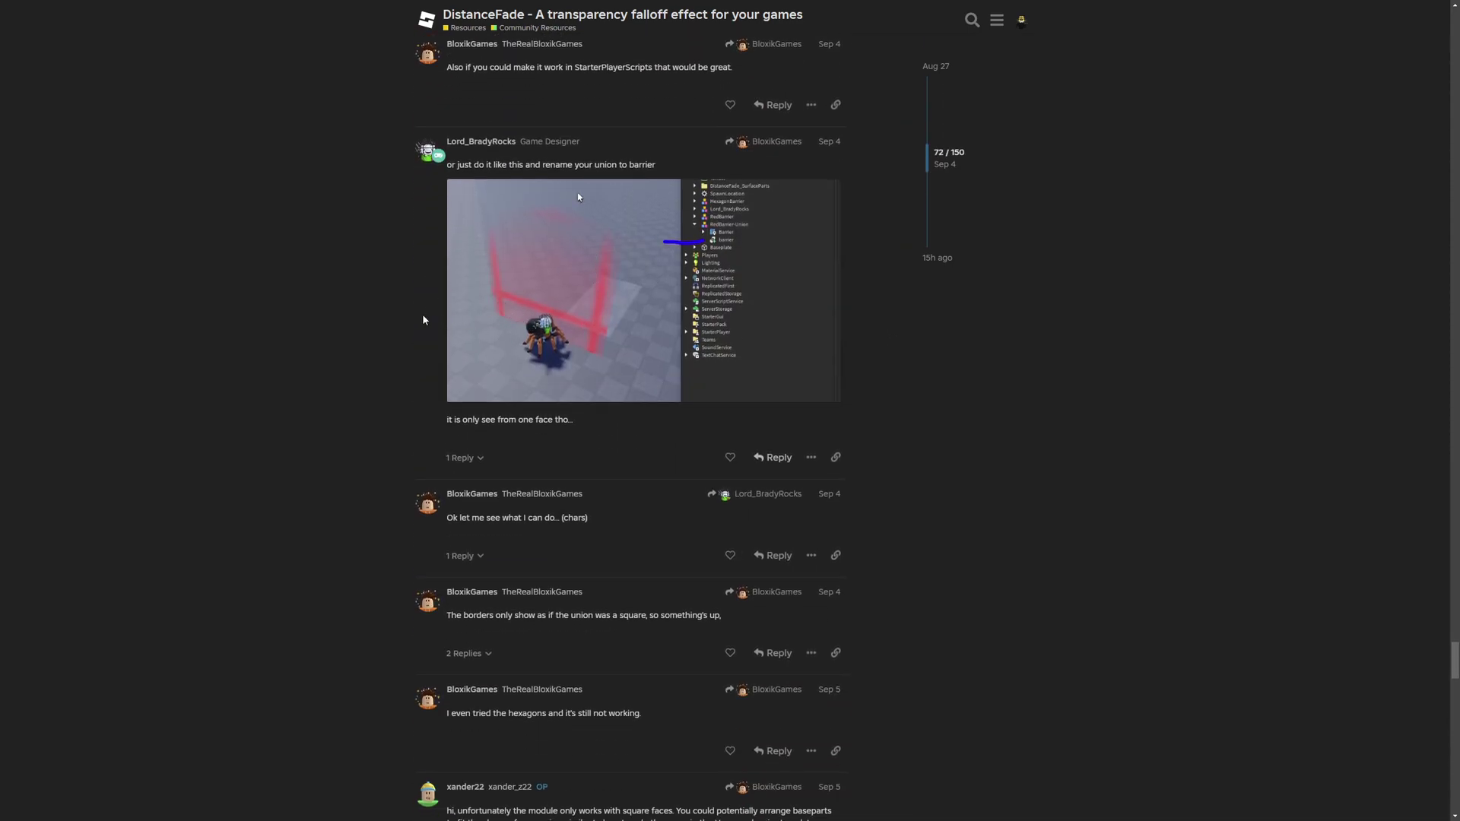
scroll(426, 315, down, 20)
scroll(767, 403, down, 8)
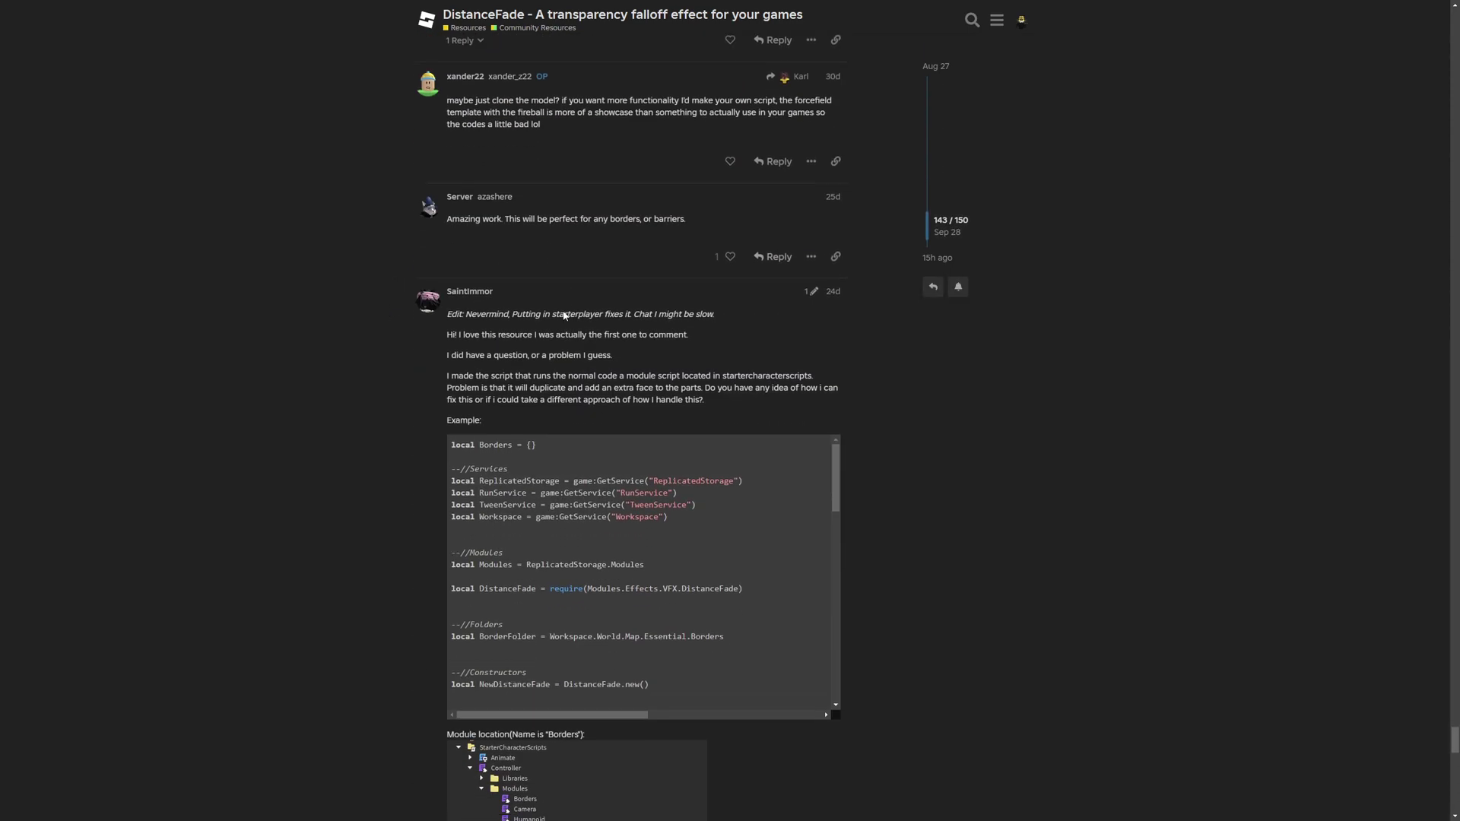
scroll(766, 404, down, 3)
scroll(837, 517, down, 10)
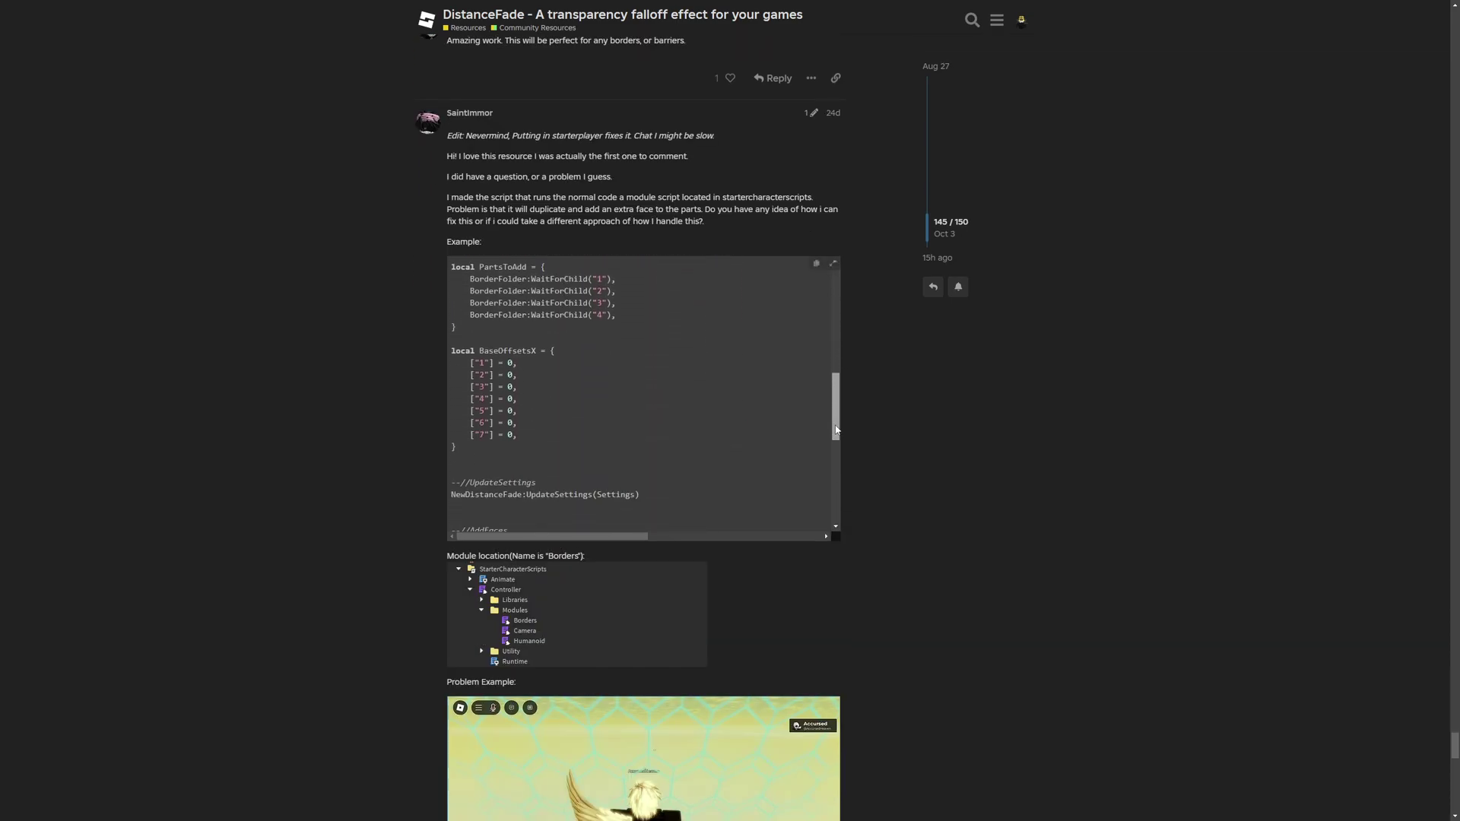
scroll(818, 467, down, 5)
scroll(896, 566, up, 10)
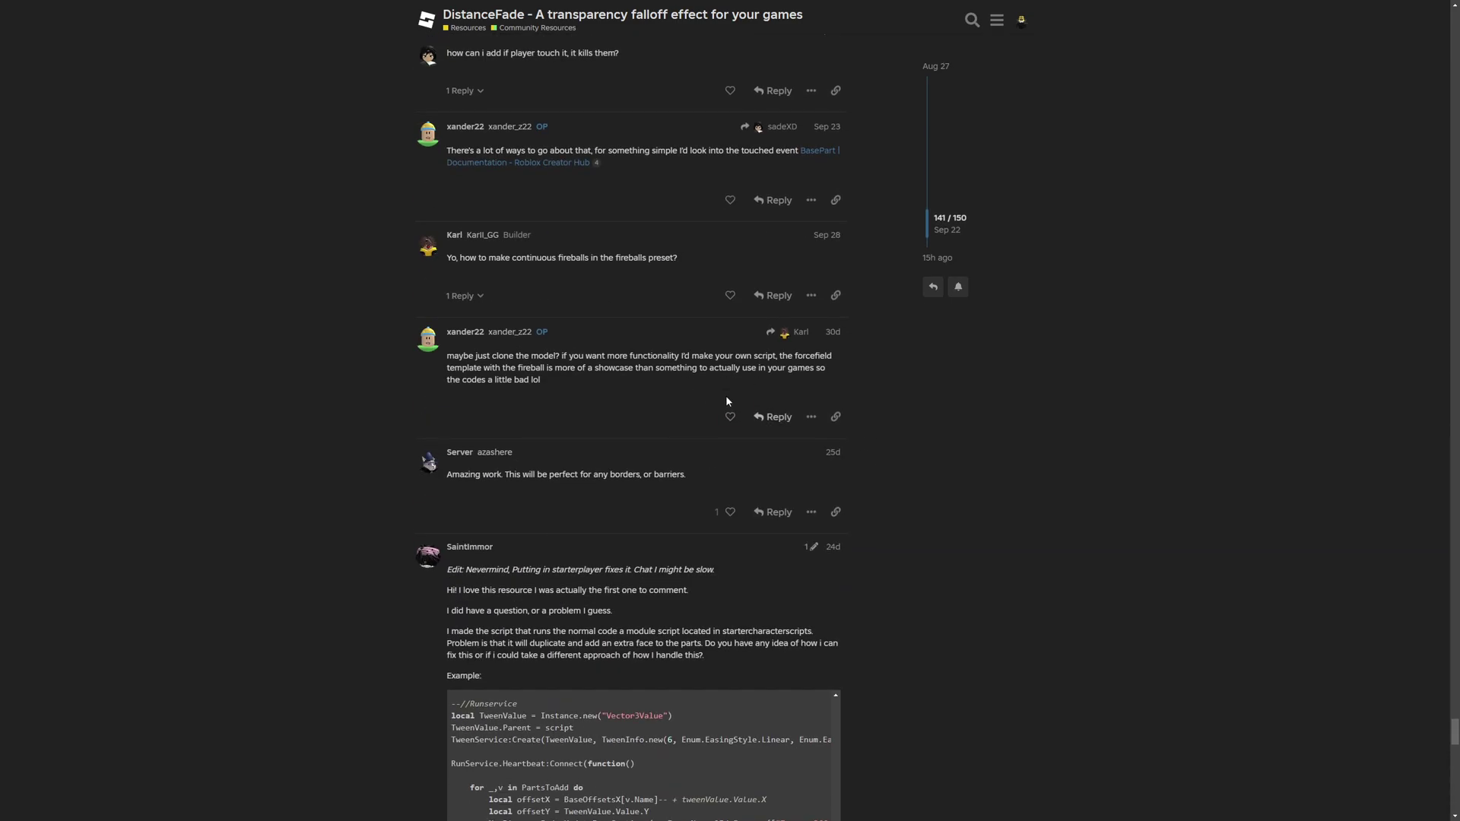
scroll(860, 360, down, 10)
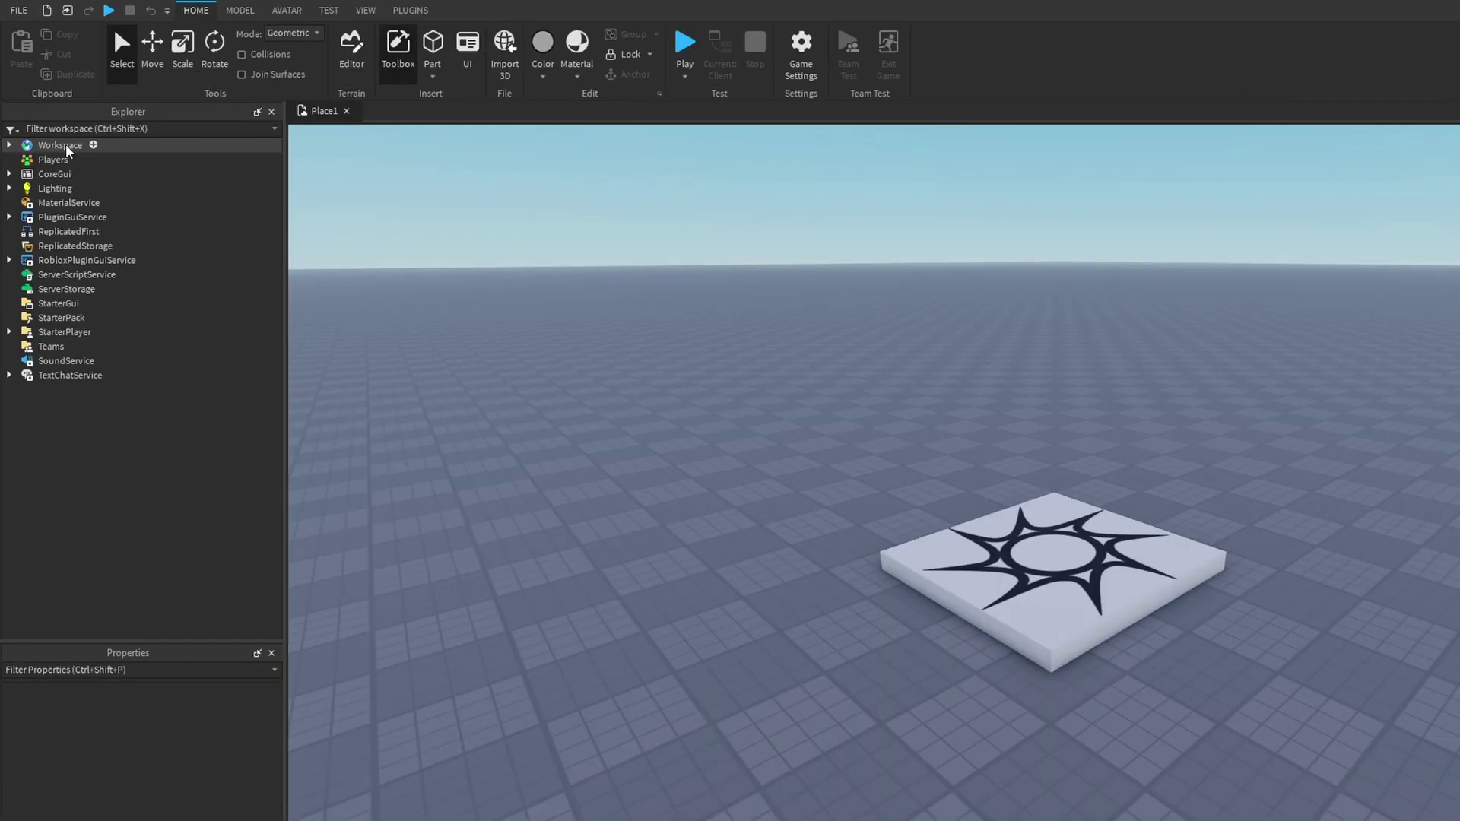
- Switch to Roblox Studio and insert the ForcefieldShield, HexagonBarrier, RedBarrier and TransparentParts example models into the Workspace
right_click(49, 105)
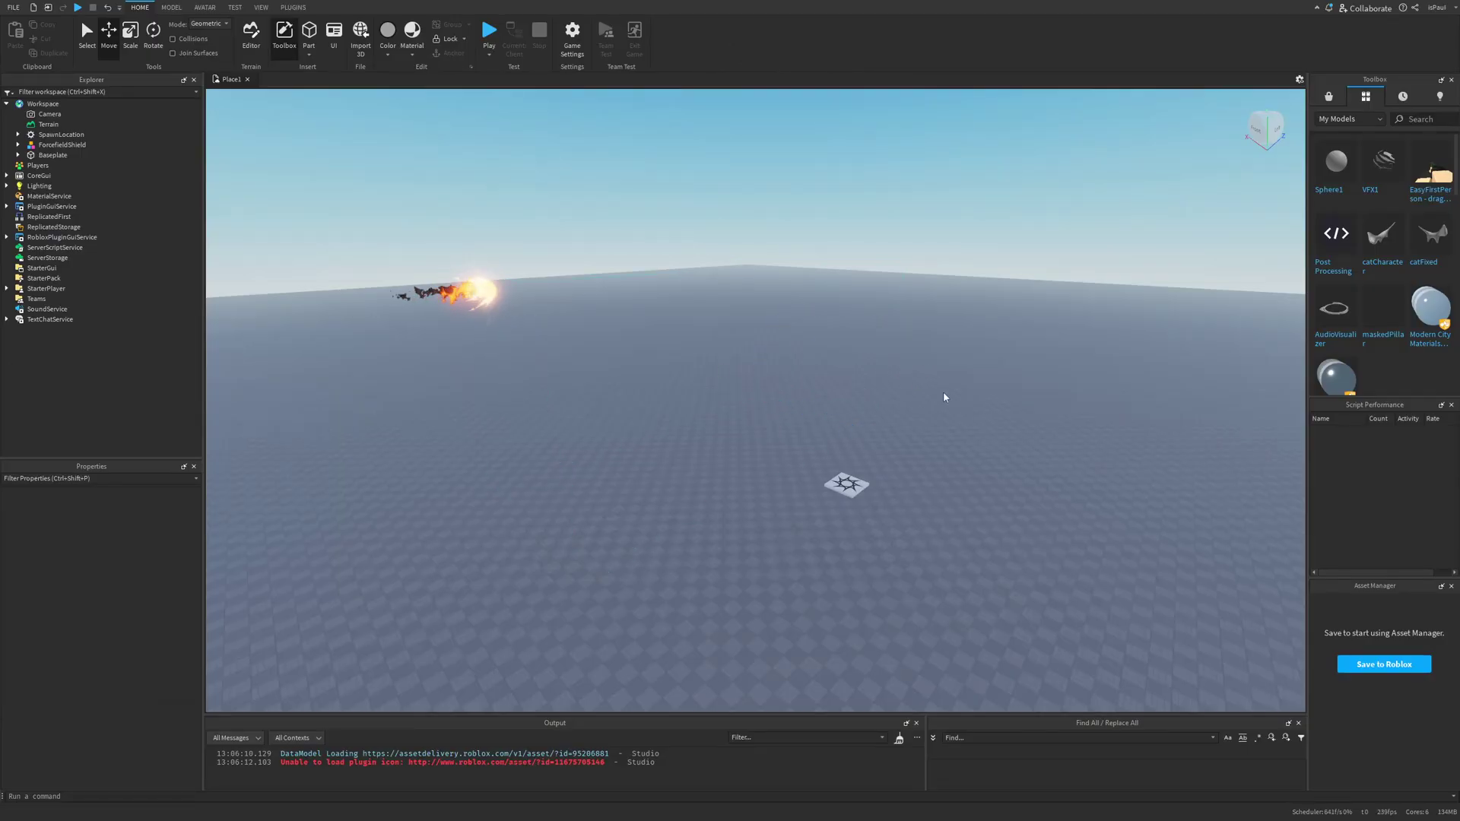
right_drag(677, 416, 664, 411)
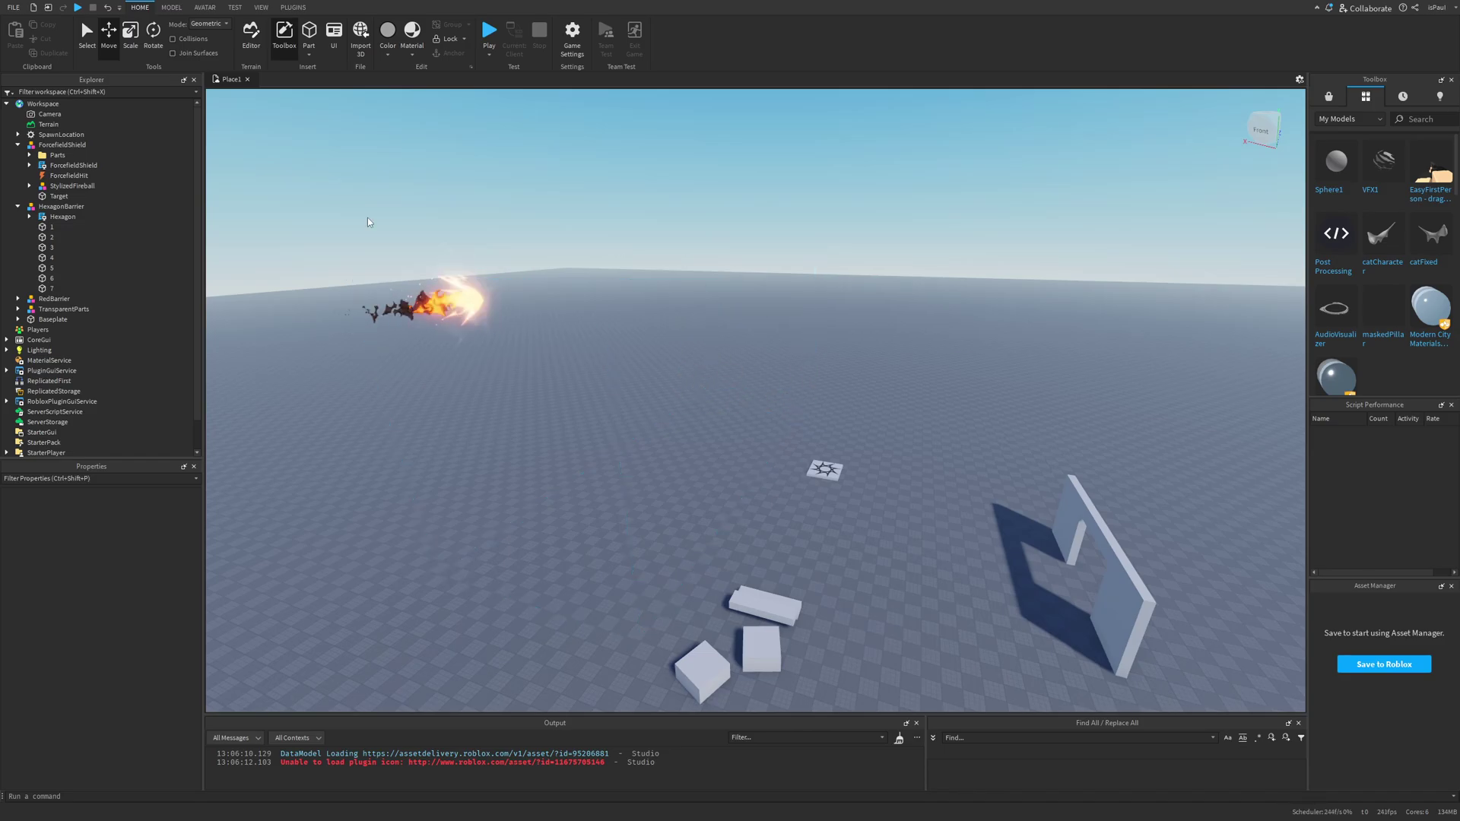
- Inspect the DistanceFade modules stored under the ForcefieldShield and Hexagon scripts in the example models
click(42, 166)
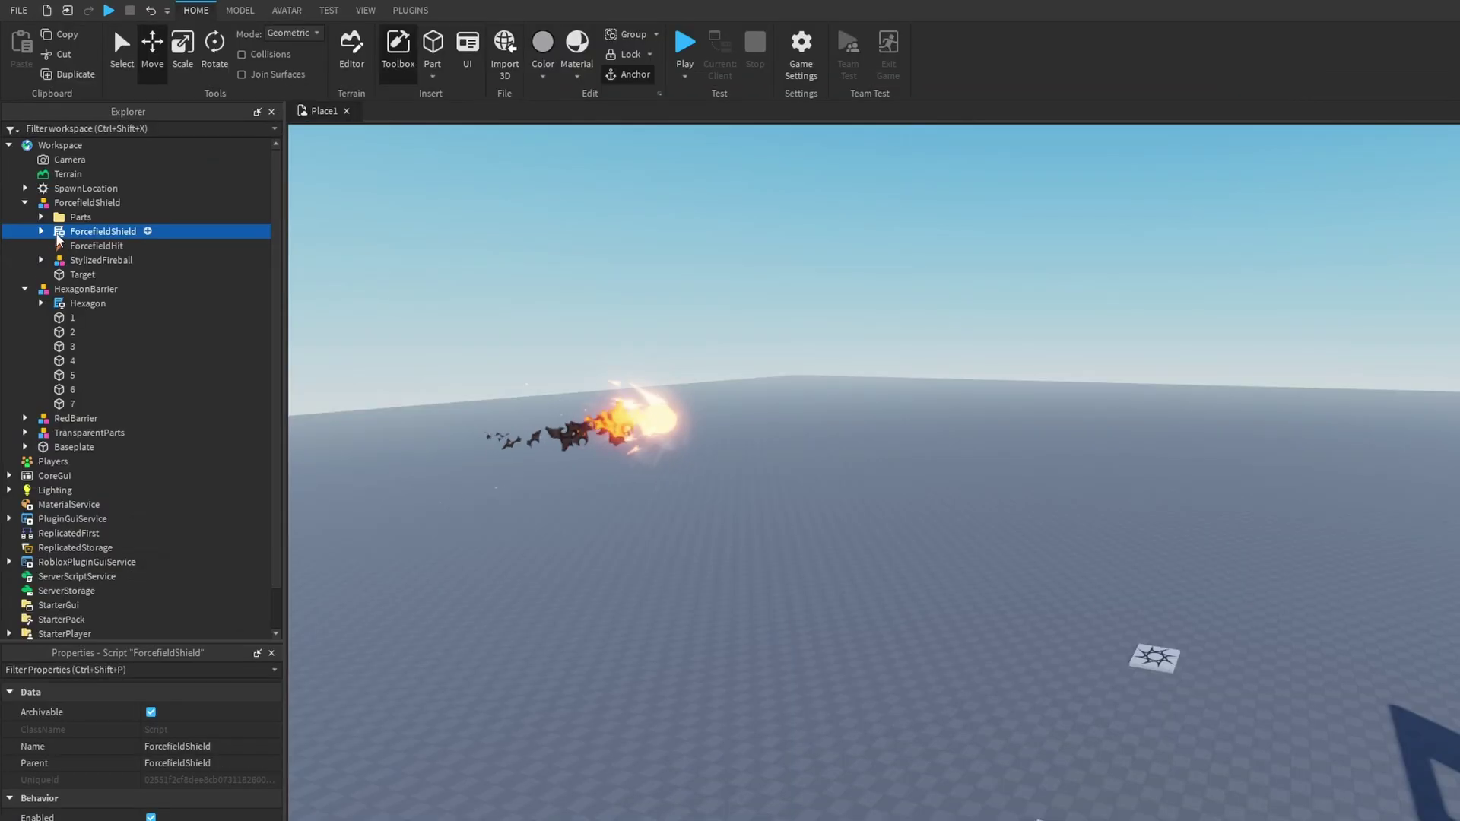
click(41, 231)
click(76, 245)
click(42, 318)
click(74, 331)
click(76, 319)
click(78, 331)
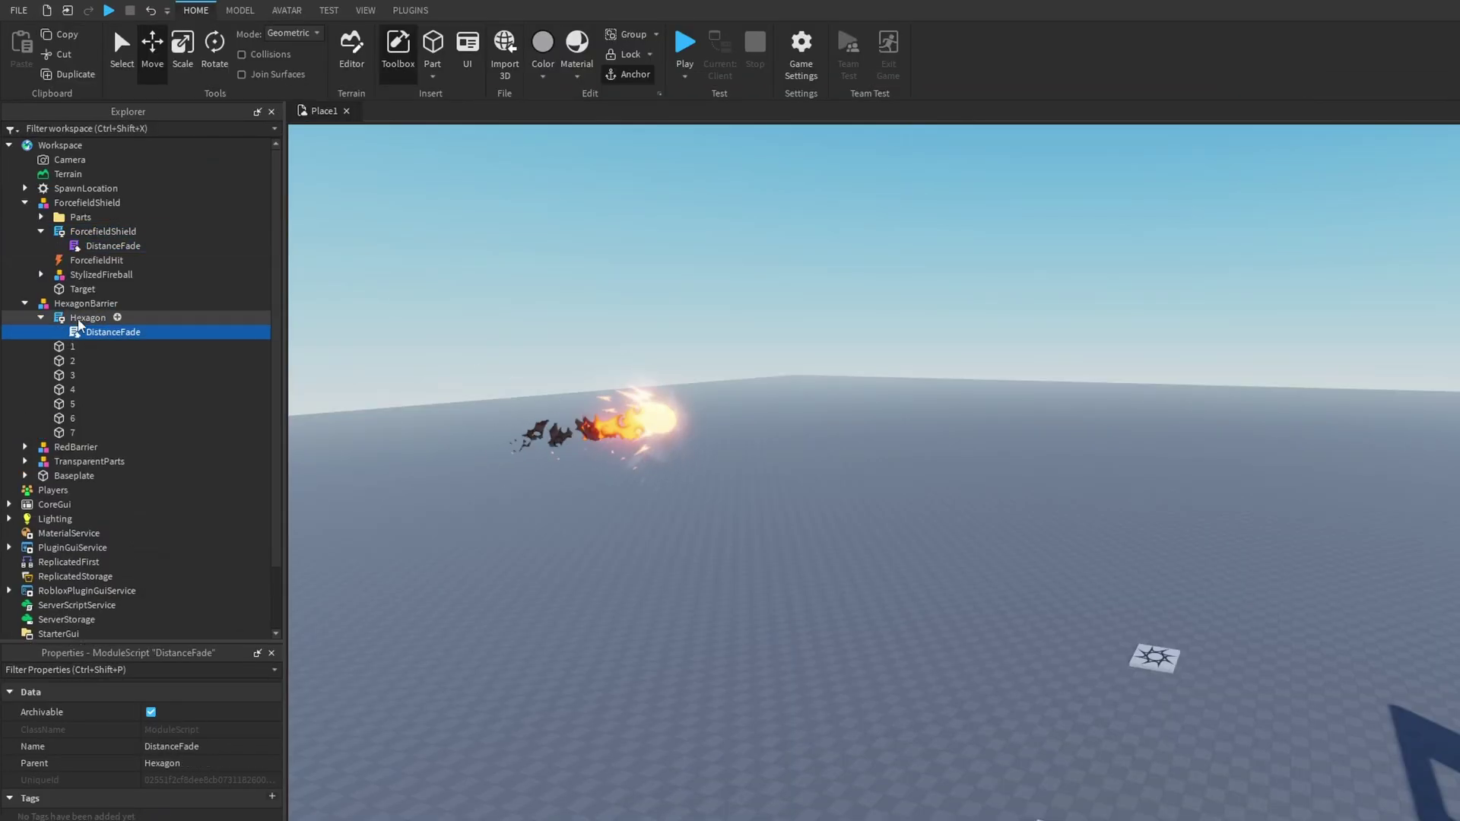
click(79, 320)
click(81, 235)
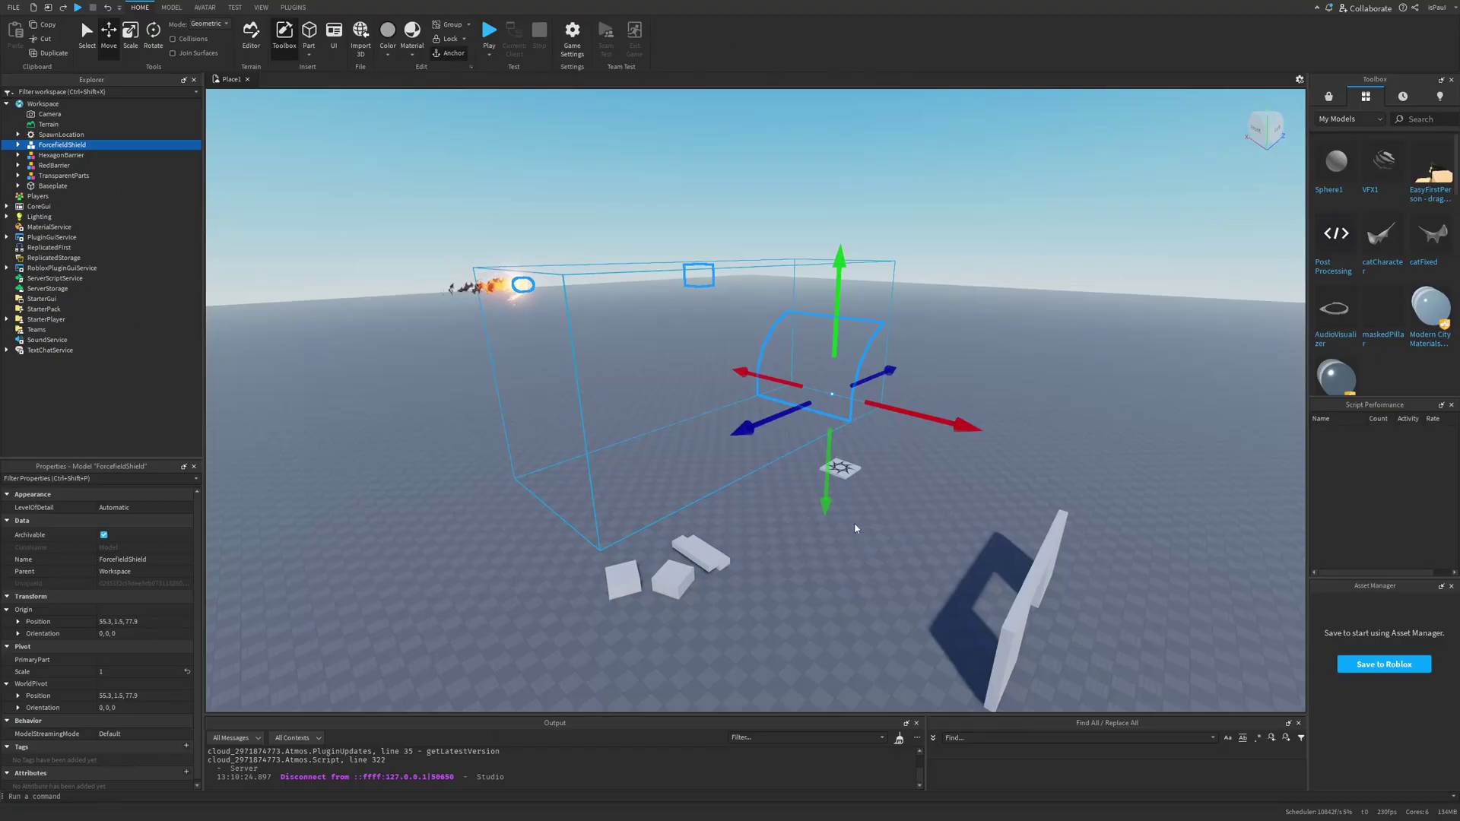
- Move the ForcefieldShield model horizontally along the blue axis and lower it by about 20 studs
right_drag(854, 527, 768, 451)
key(s)
key(a)
drag(740, 423, 677, 453)
drag(736, 348, 743, 397)
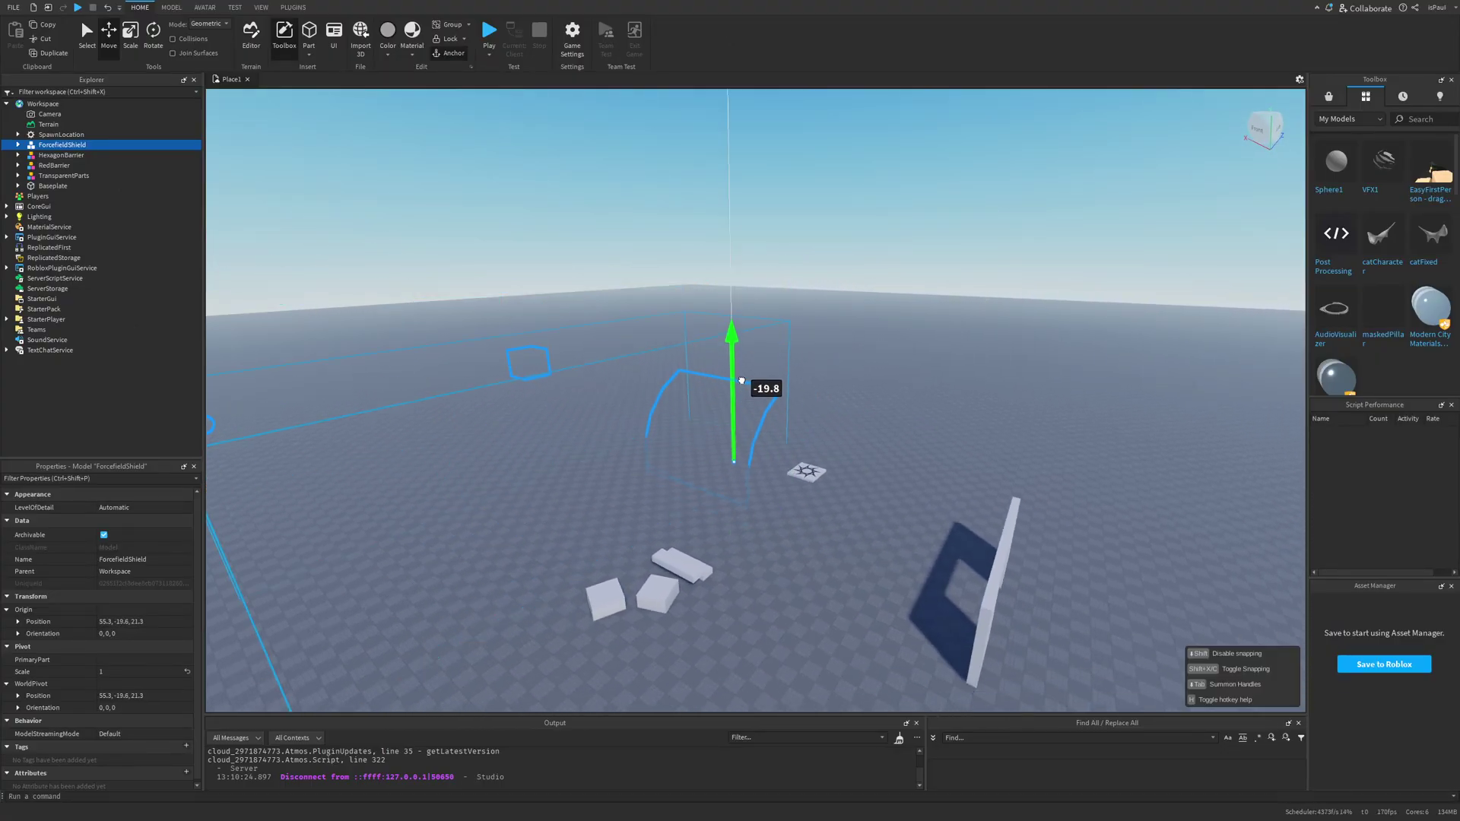
- Start a playtest and walk the character toward the forcefield shield to view the fireball impact effect
key(F5)
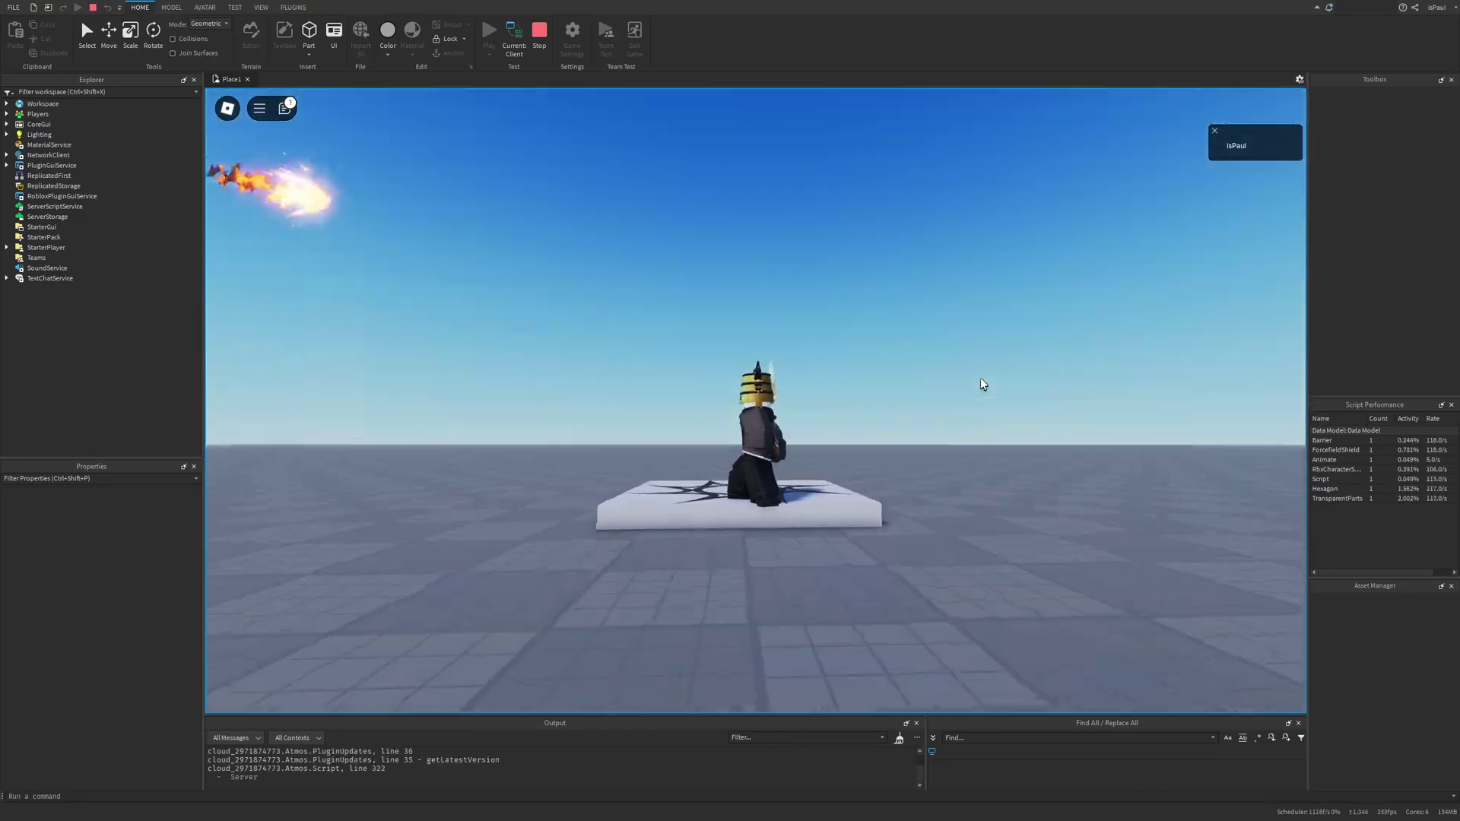
right_drag(982, 379, 981, 378)
key(a)
right_drag(557, 264, 557, 264)
right_drag(637, 290, 638, 290)
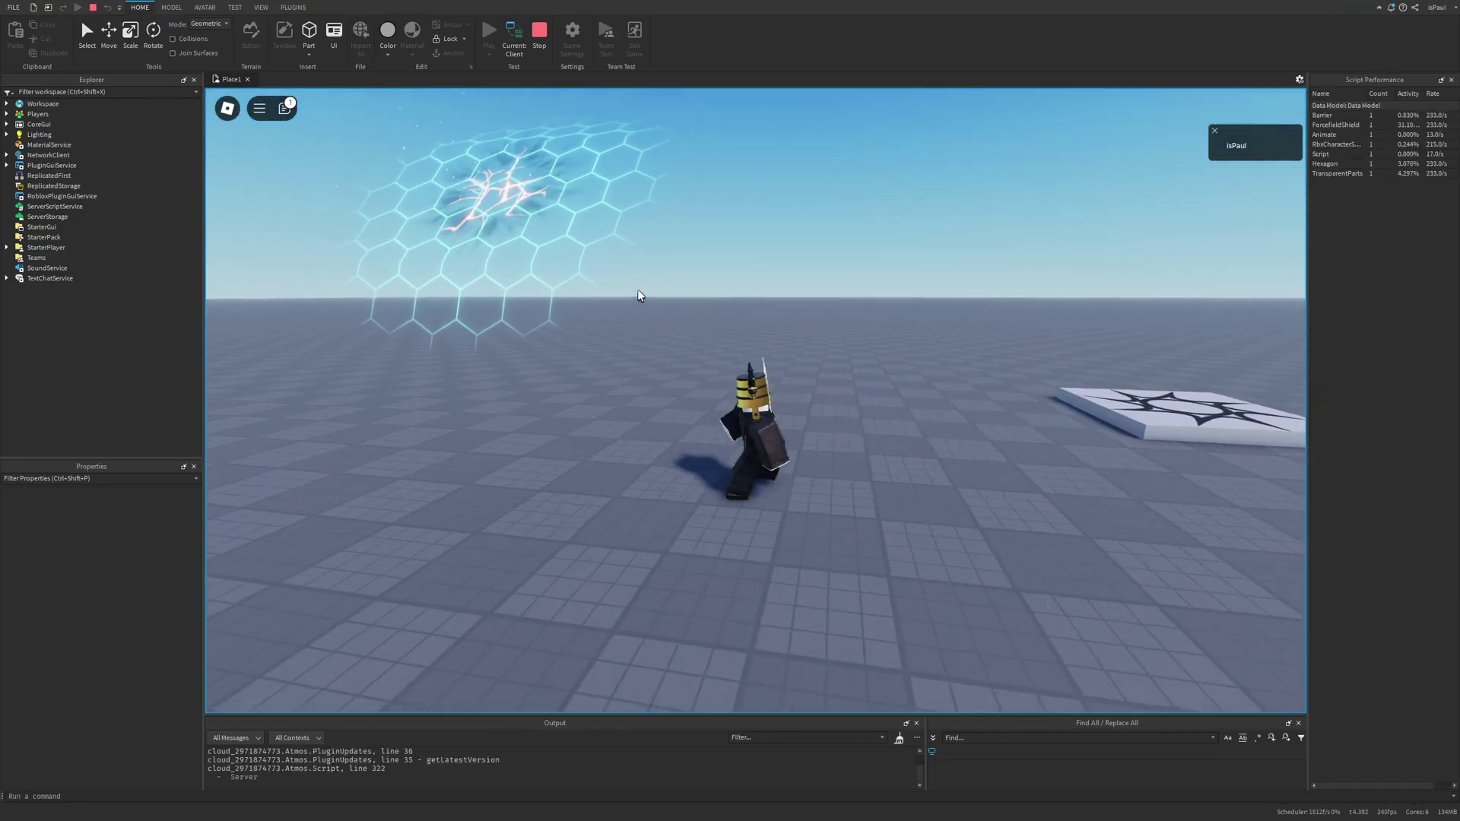
key(space)
right_drag(779, 300, 779, 300)
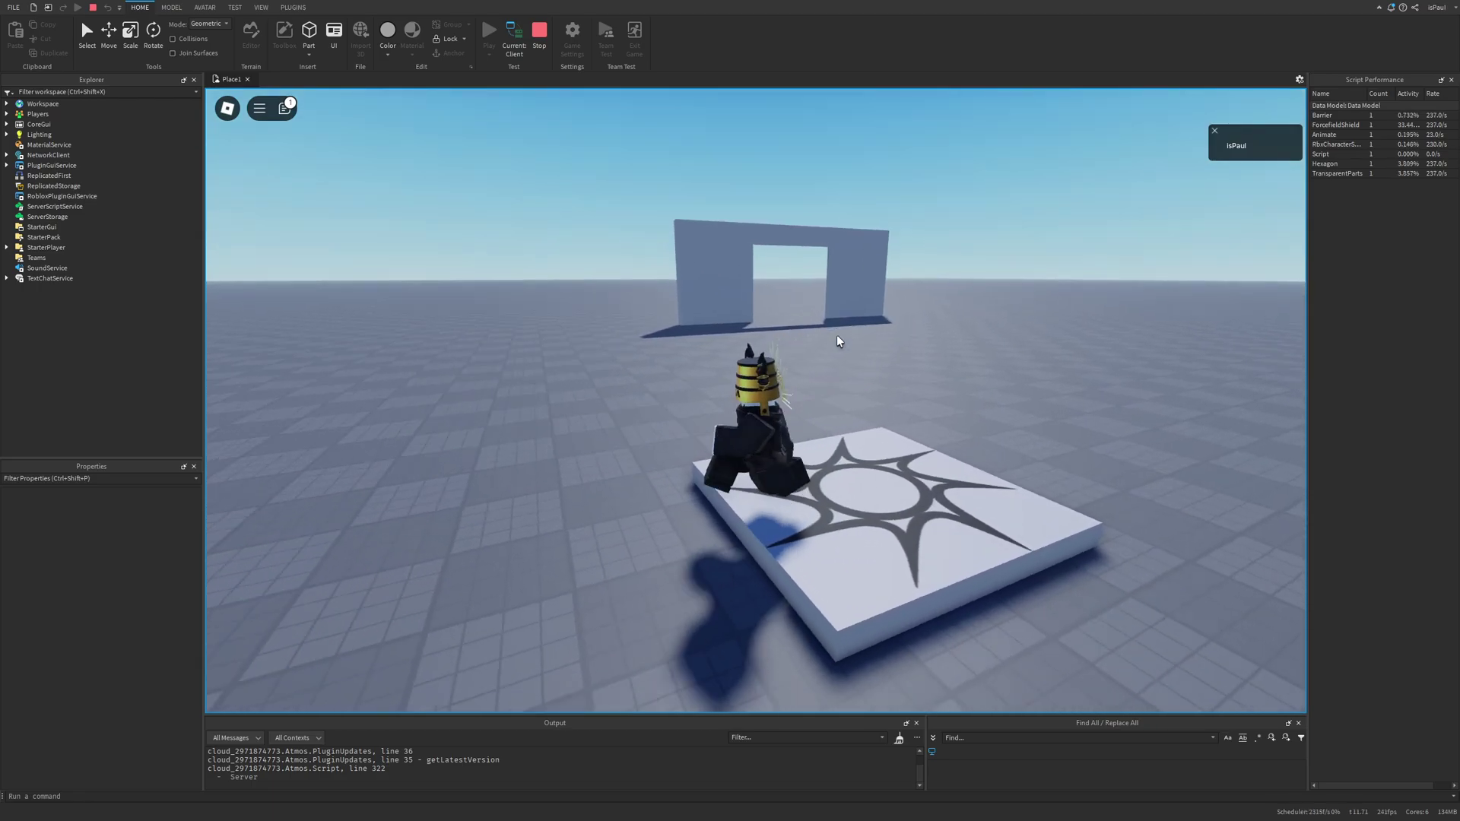
- Walk from the spawn pad to the hexagon barrier and view its fading pattern from several angles
key(w)
right_drag(837, 336, 829, 352)
key(space)
key(s)
key(a)
key(s)
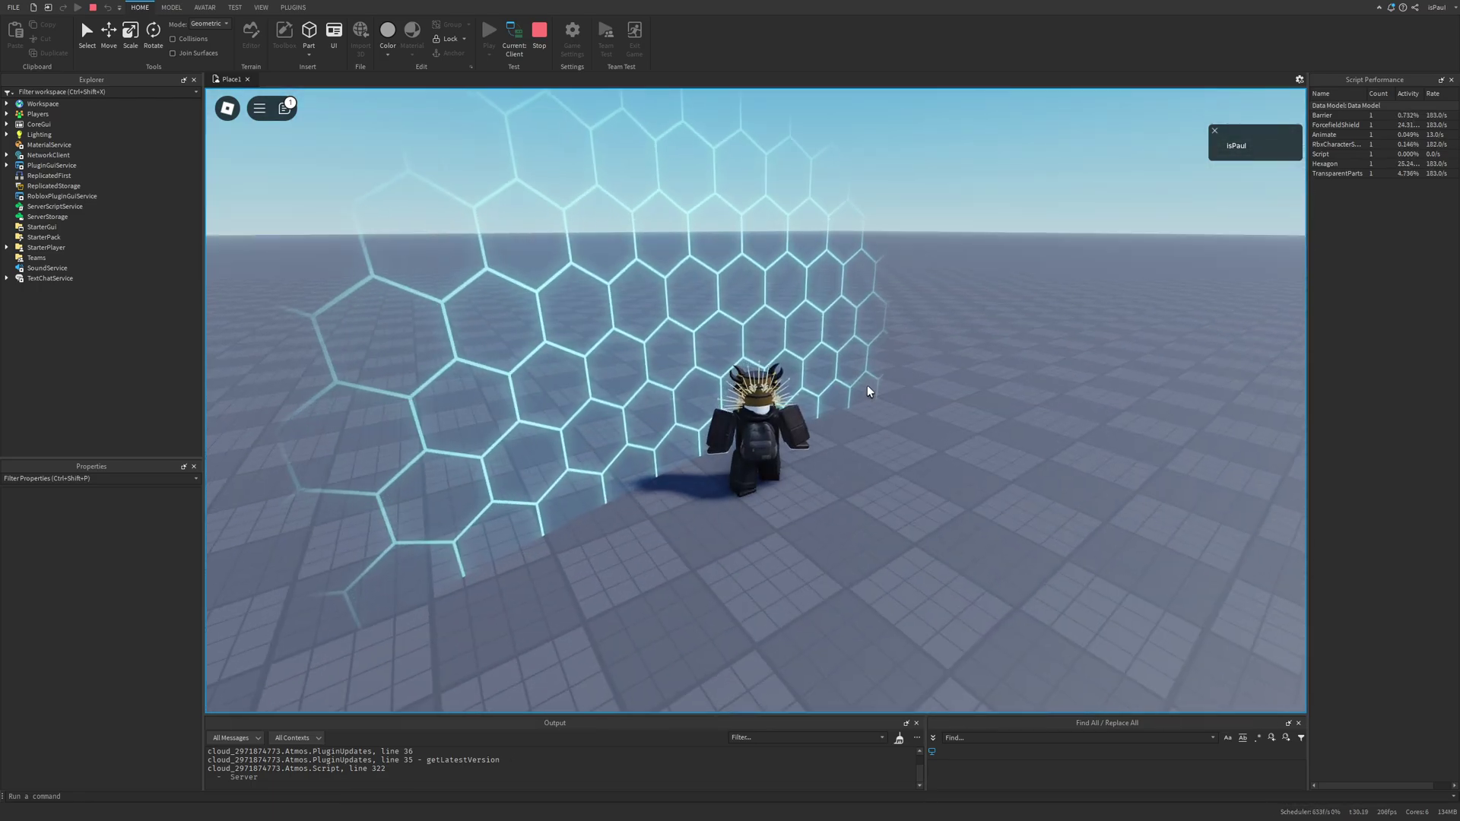
right_drag(885, 404, 884, 404)
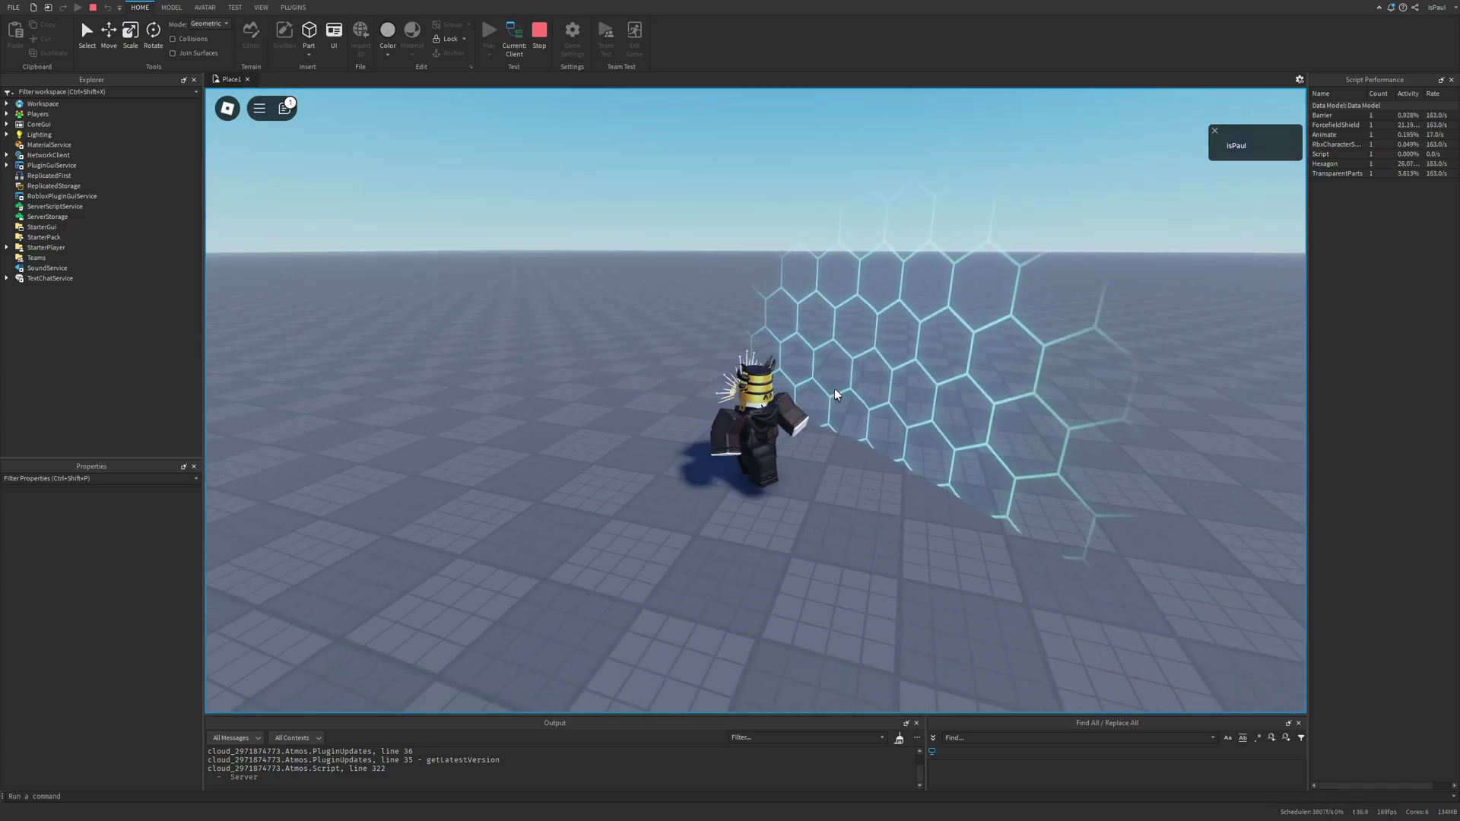
key(w)
right_drag(834, 389, 834, 389)
key(space)
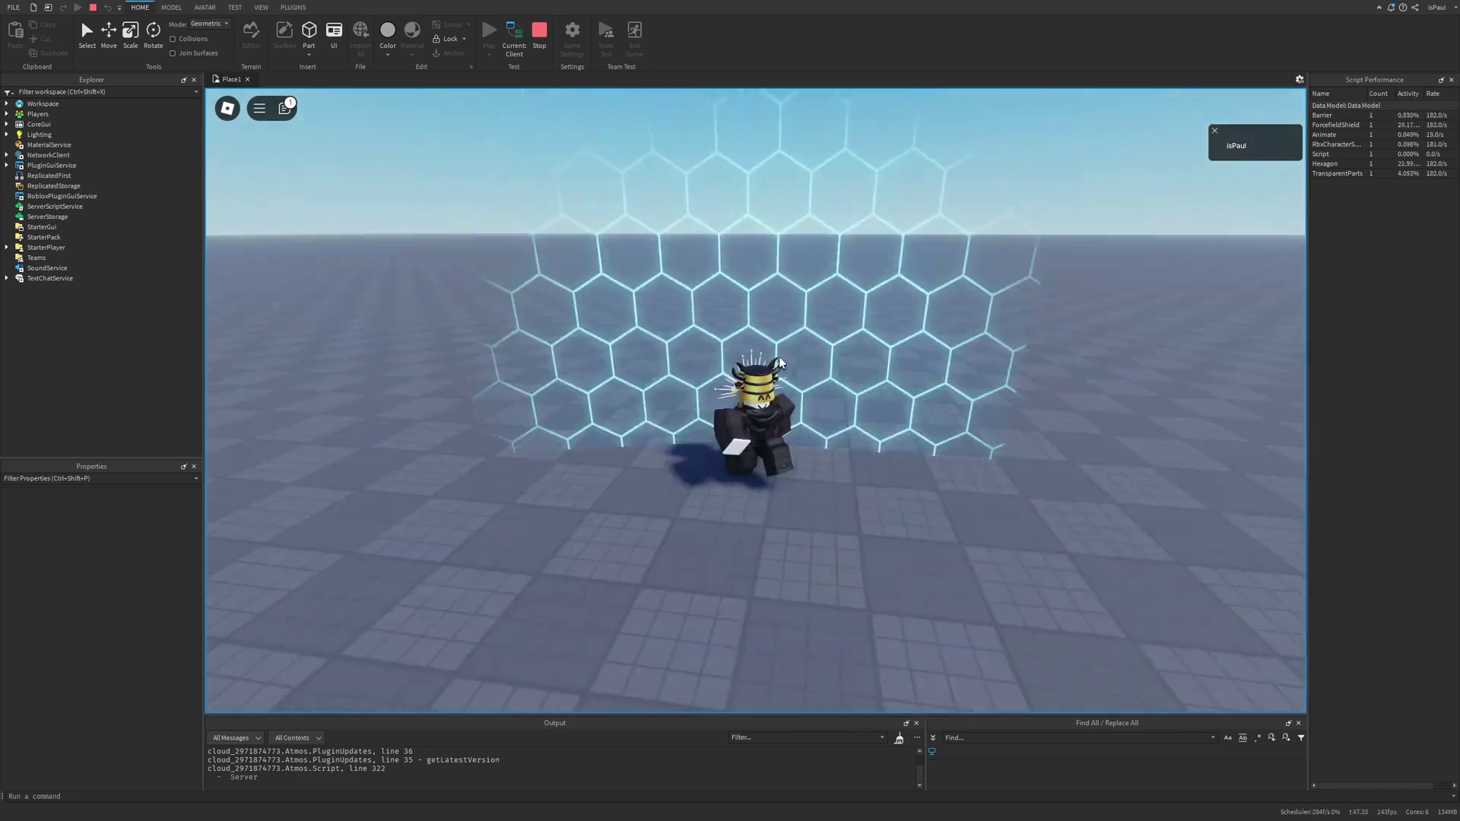
- Move back and forth in front of the hexagon barrier to compare its fade at different distances
key(w)
scroll(800, 372, down, 4)
right_drag(801, 373, 786, 373)
key(s)
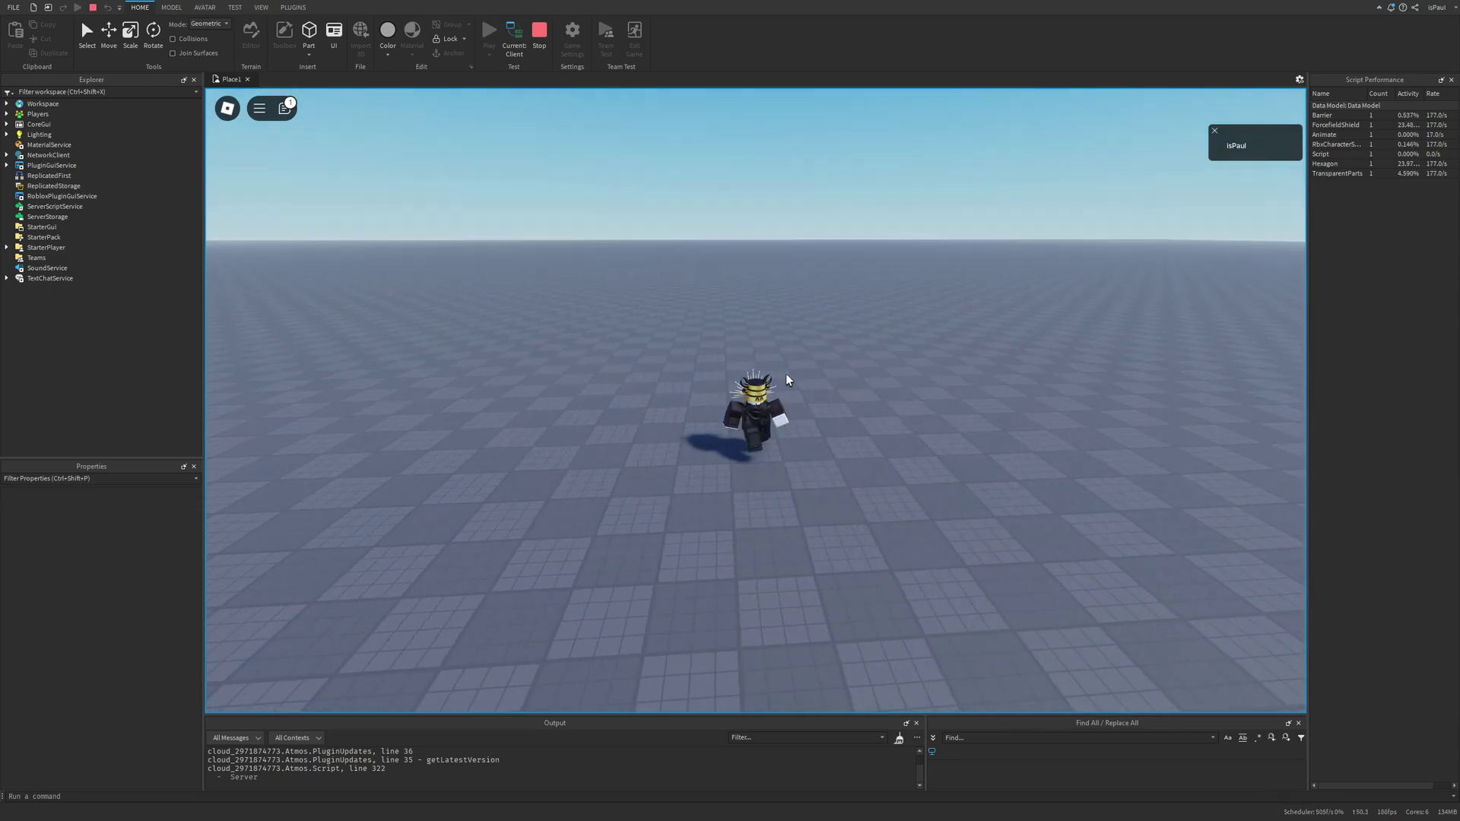
scroll(786, 373, up, 2)
key(w)
key(s)
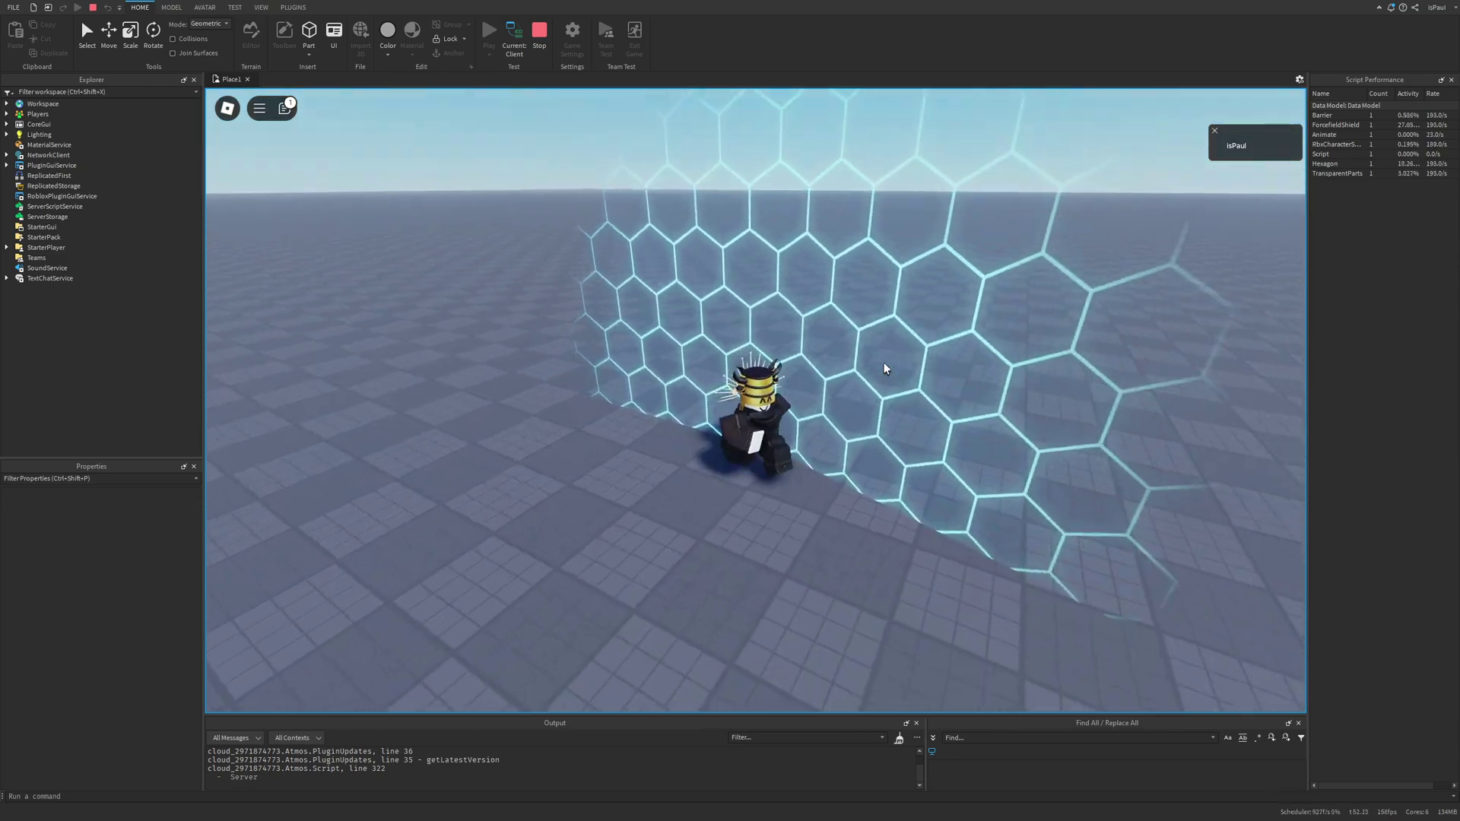
key(d)
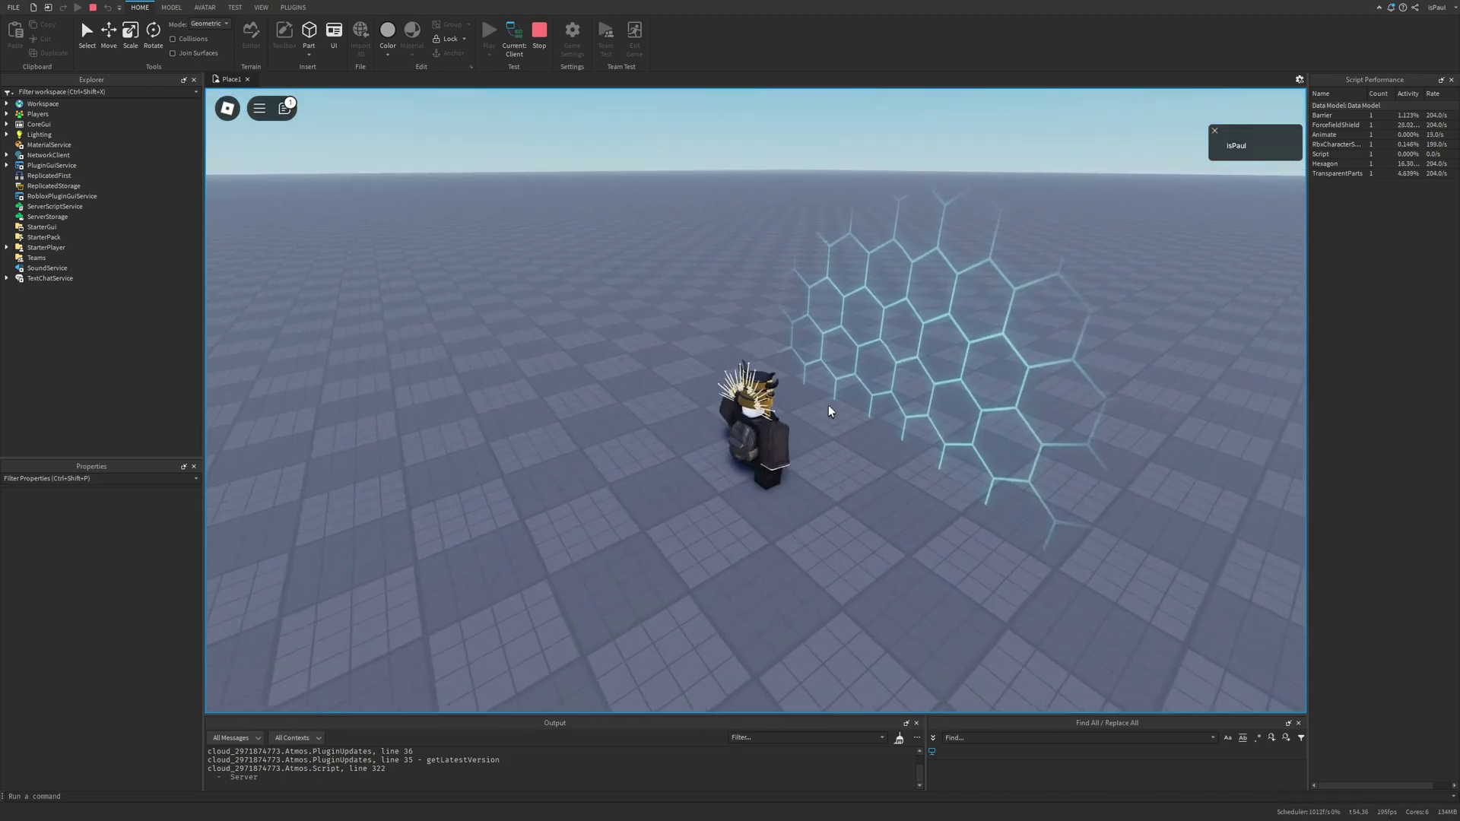
key(s)
key(d)
key(s)
- Walk to the wall with the doorway and examine the red barrier effect in its opening
right_drag(826, 418, 826, 329)
key(w)
key(d)
key(w)
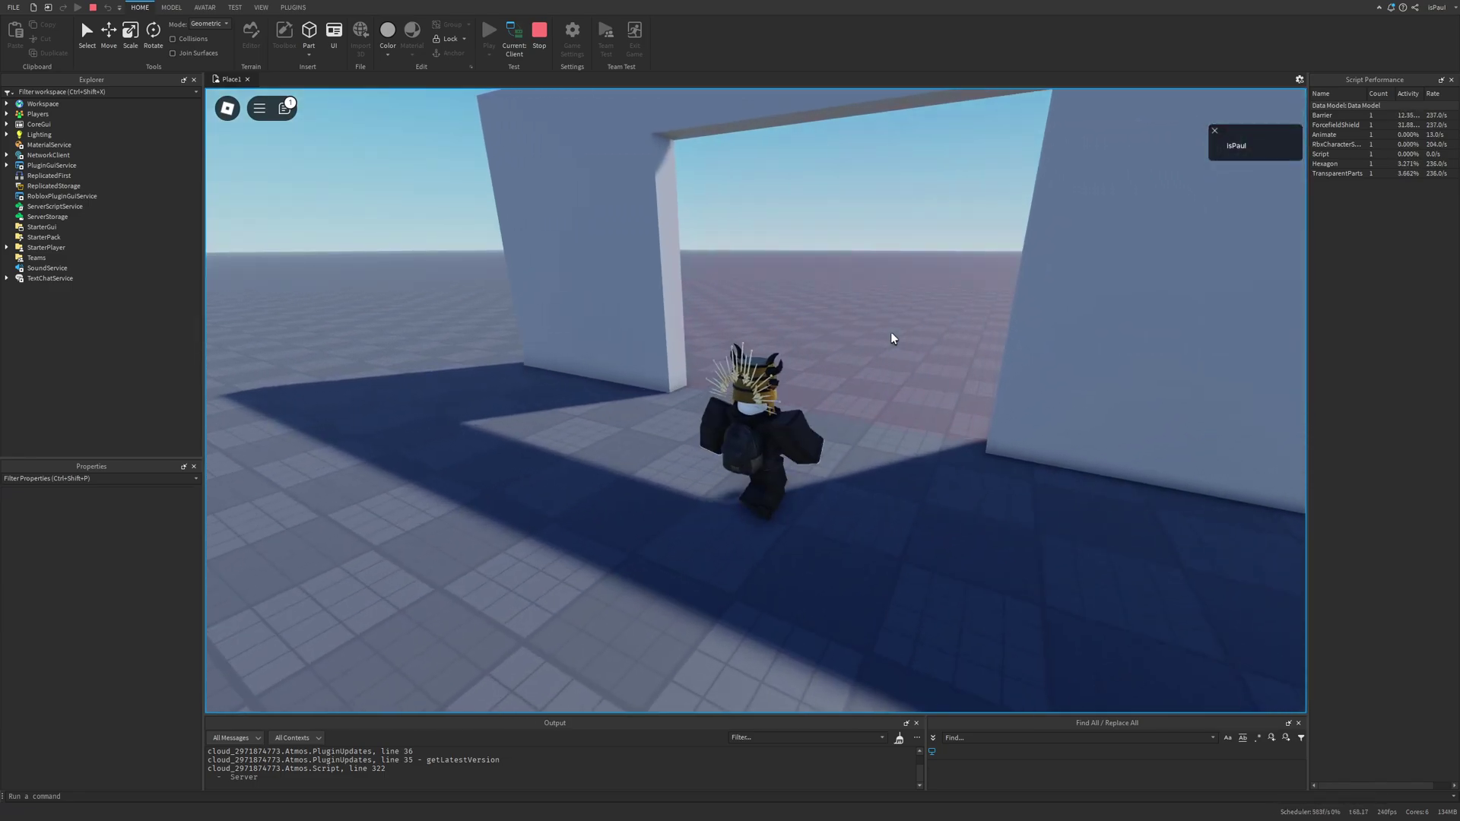
key(d)
right_drag(891, 332, 892, 331)
key(a)
key(s)
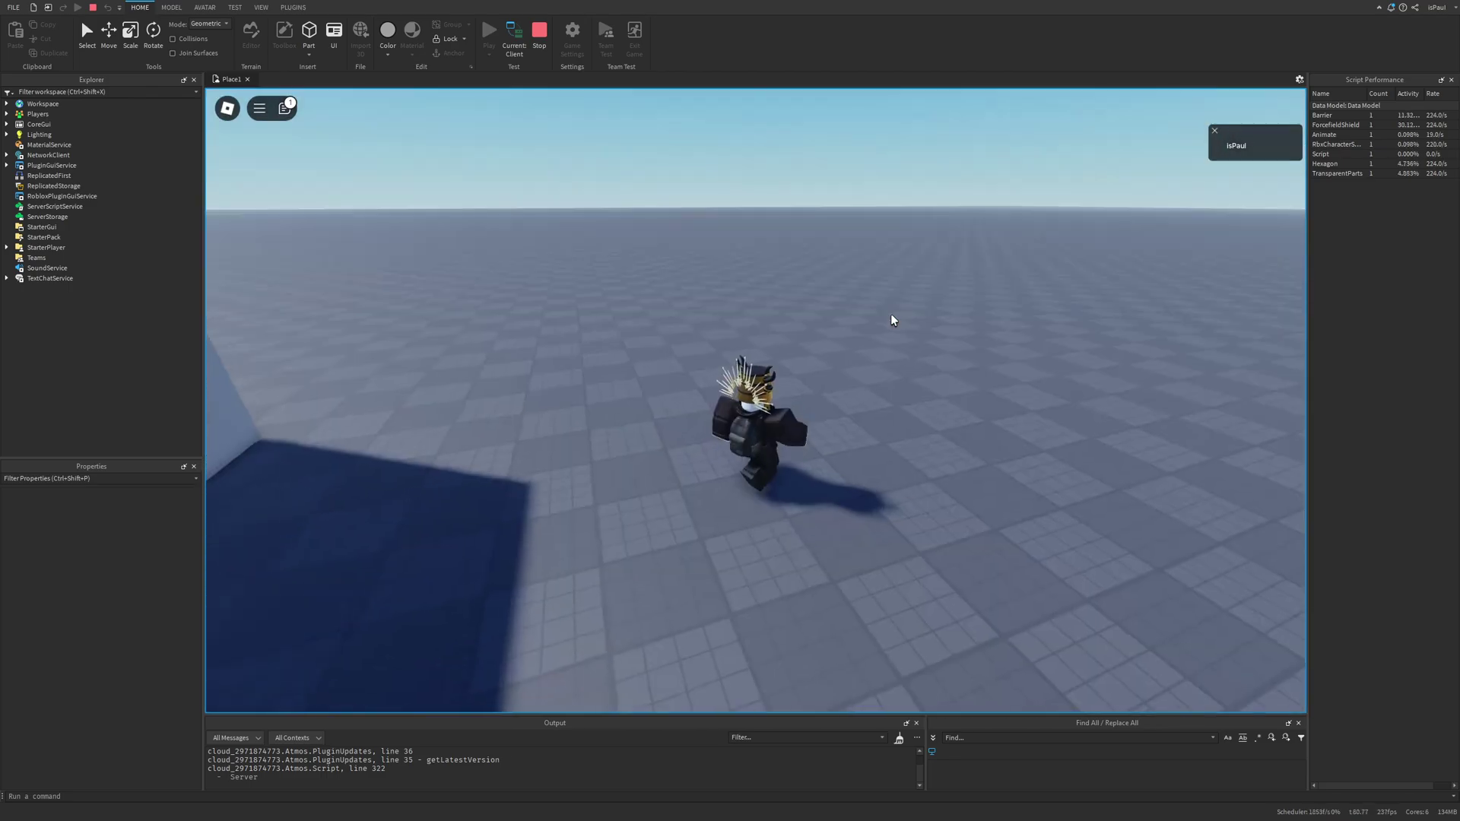
- Walk from the doorway wall over to the transparent parts example
key(w)
right_drag(892, 312, 957, 342)
key(w)
key(w)
scroll(892, 312, up, 2)
key(a)
key(w)
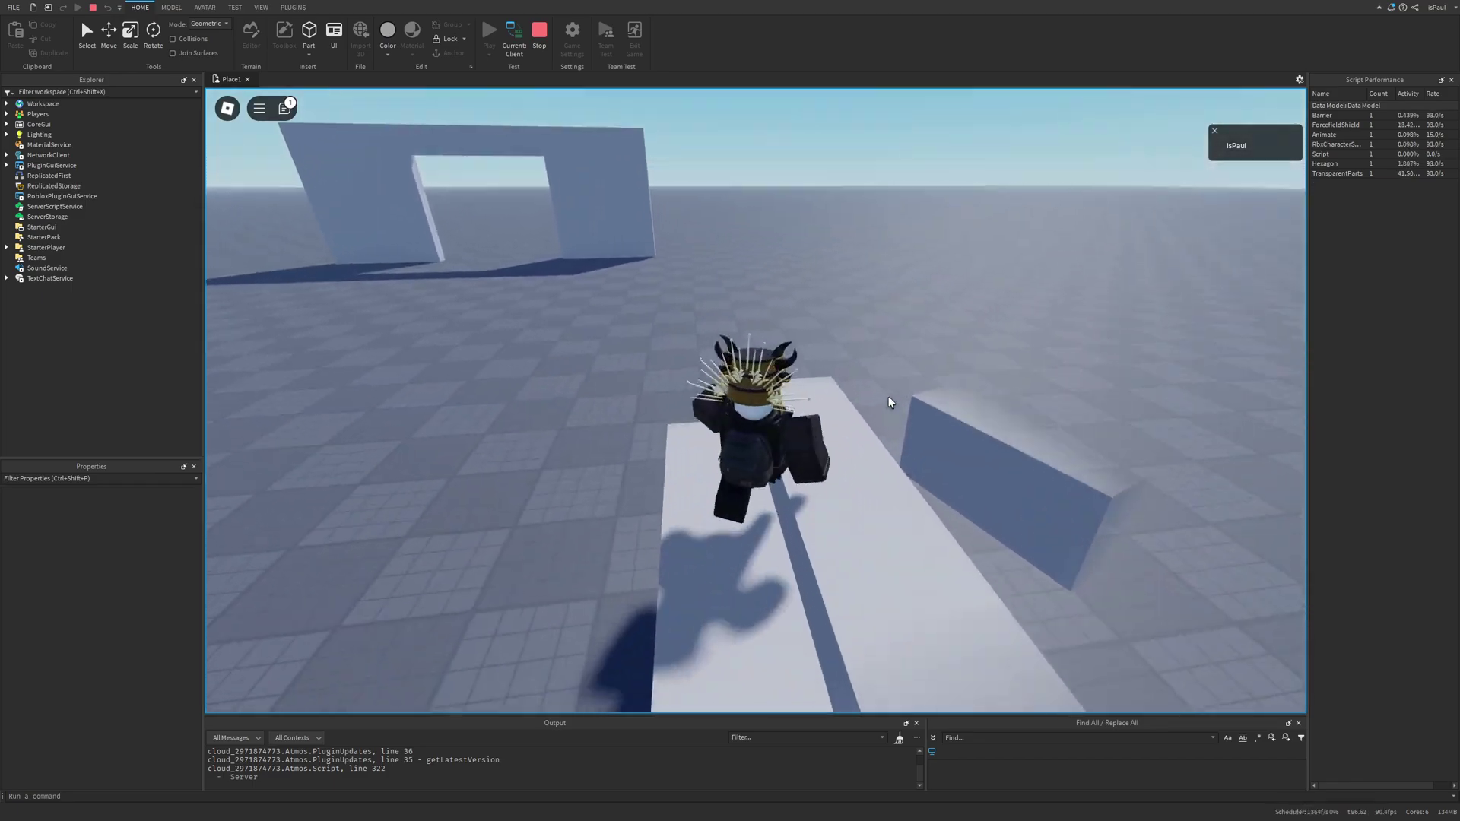
- Jump across the transparent parts and examine how their surfaces fade around the character
key(w)
key(space)
right_drag(888, 397, 888, 397)
key(space)
key(w)
key(space)
key(s)
key(w)
right_drag(889, 381, 886, 391)
- Select all the parts in the Workspace's DistanceFade_SurfaceParts folder during the playtest
click(7, 104)
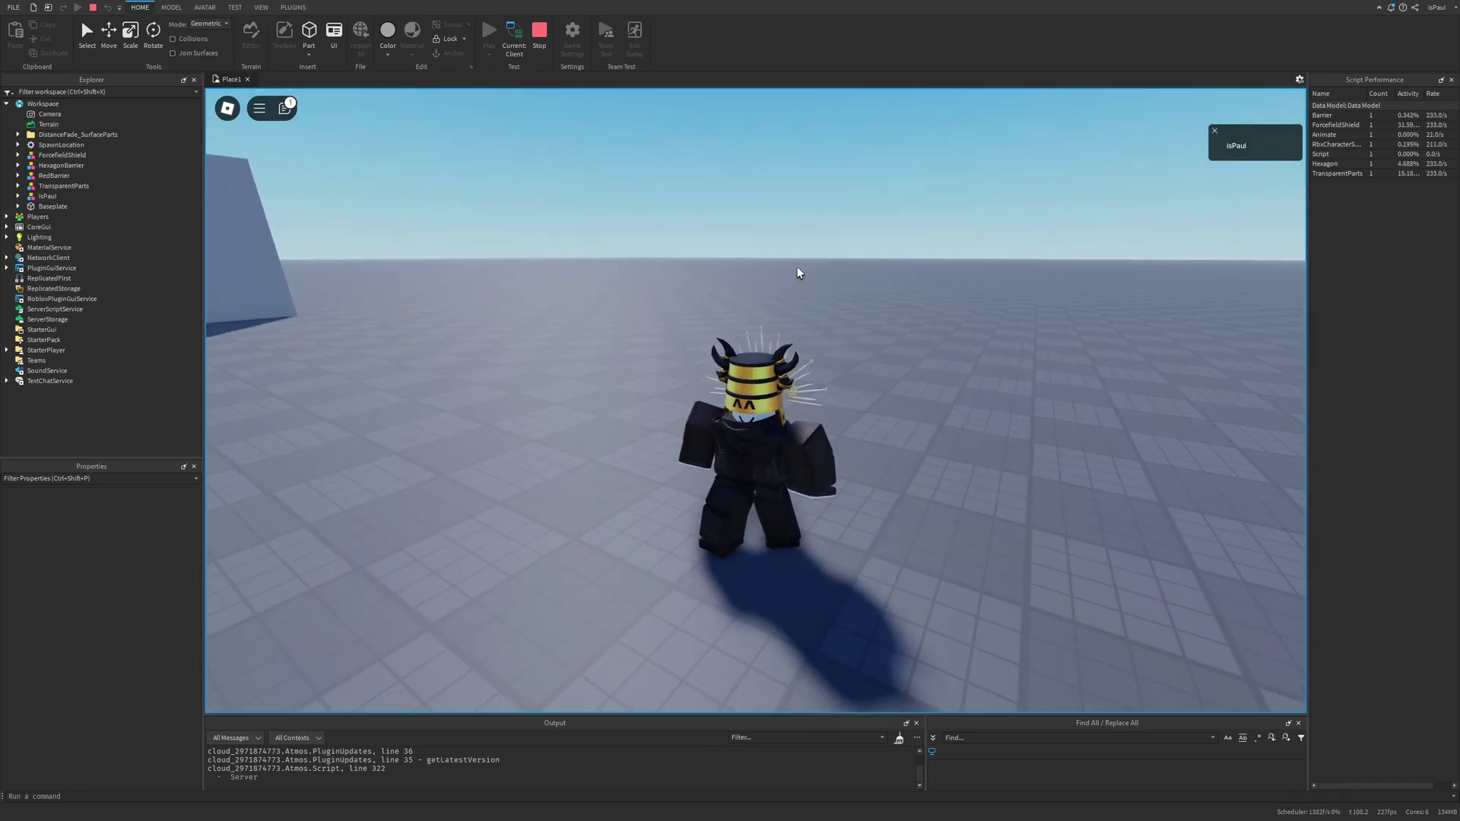
right_drag(684, 248, 685, 248)
scroll(684, 248, down, 2)
key(a)
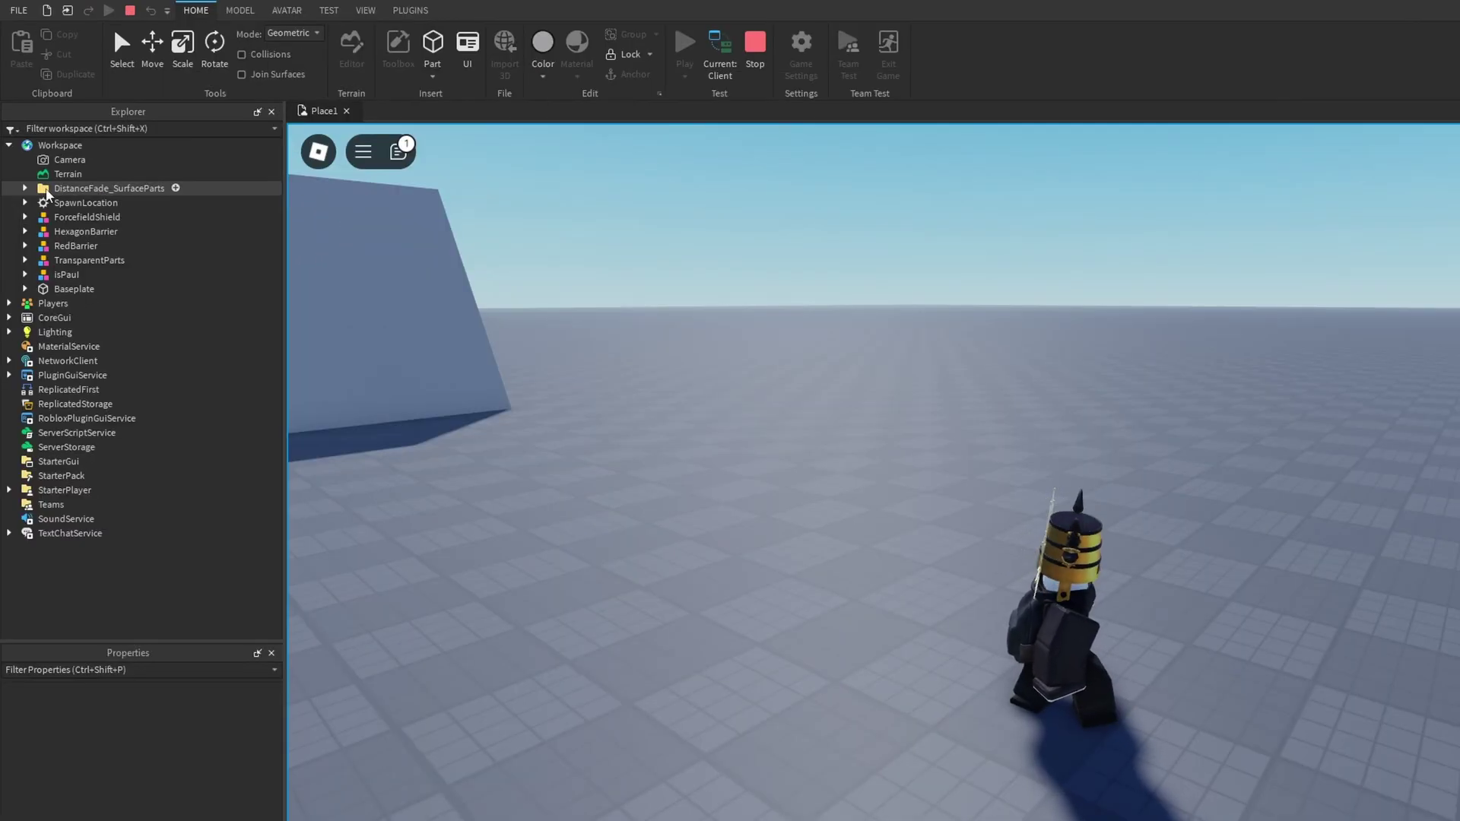
click(26, 188)
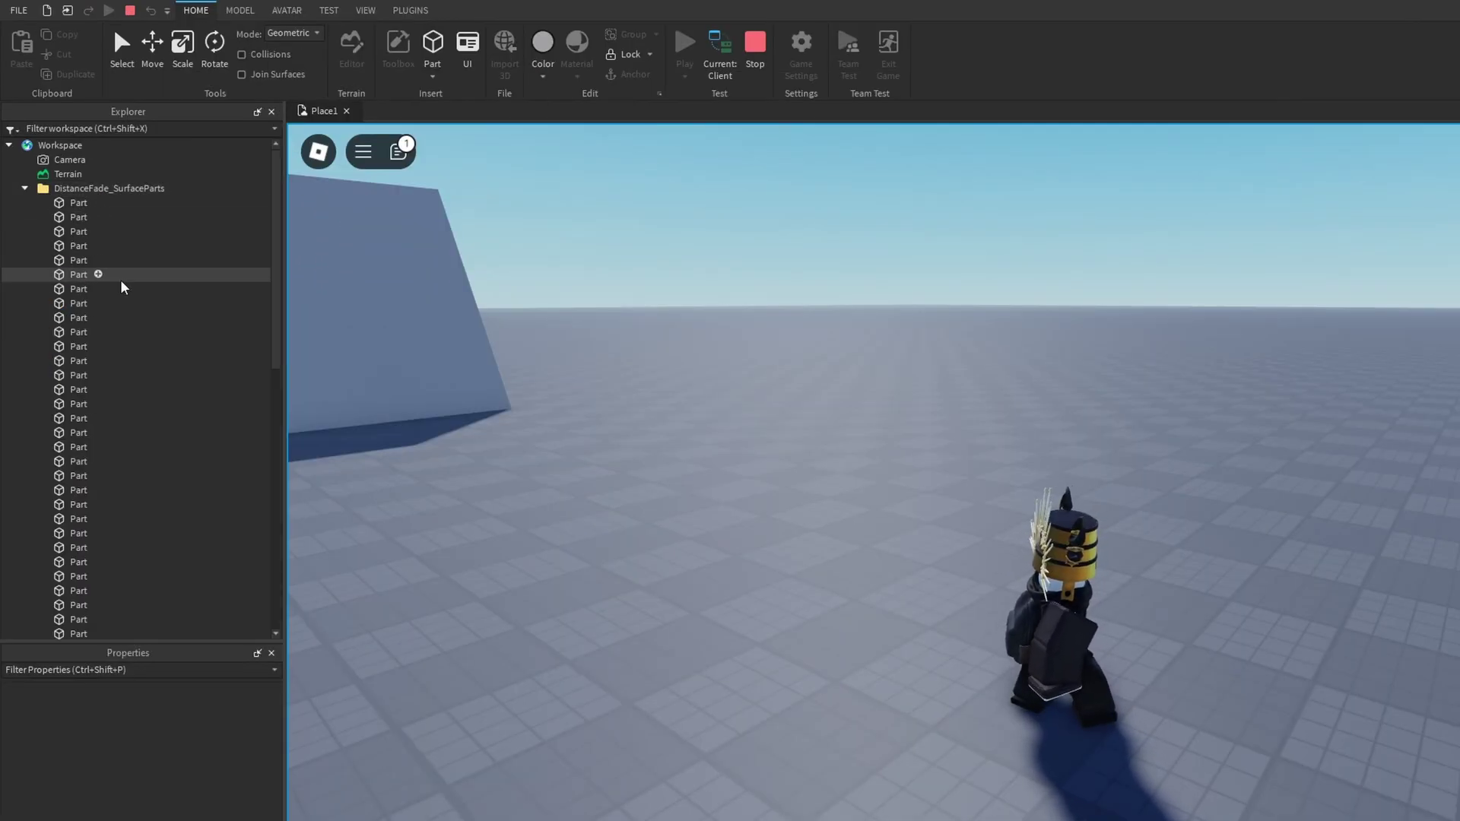
click(102, 204)
scroll(110, 356, down, 5)
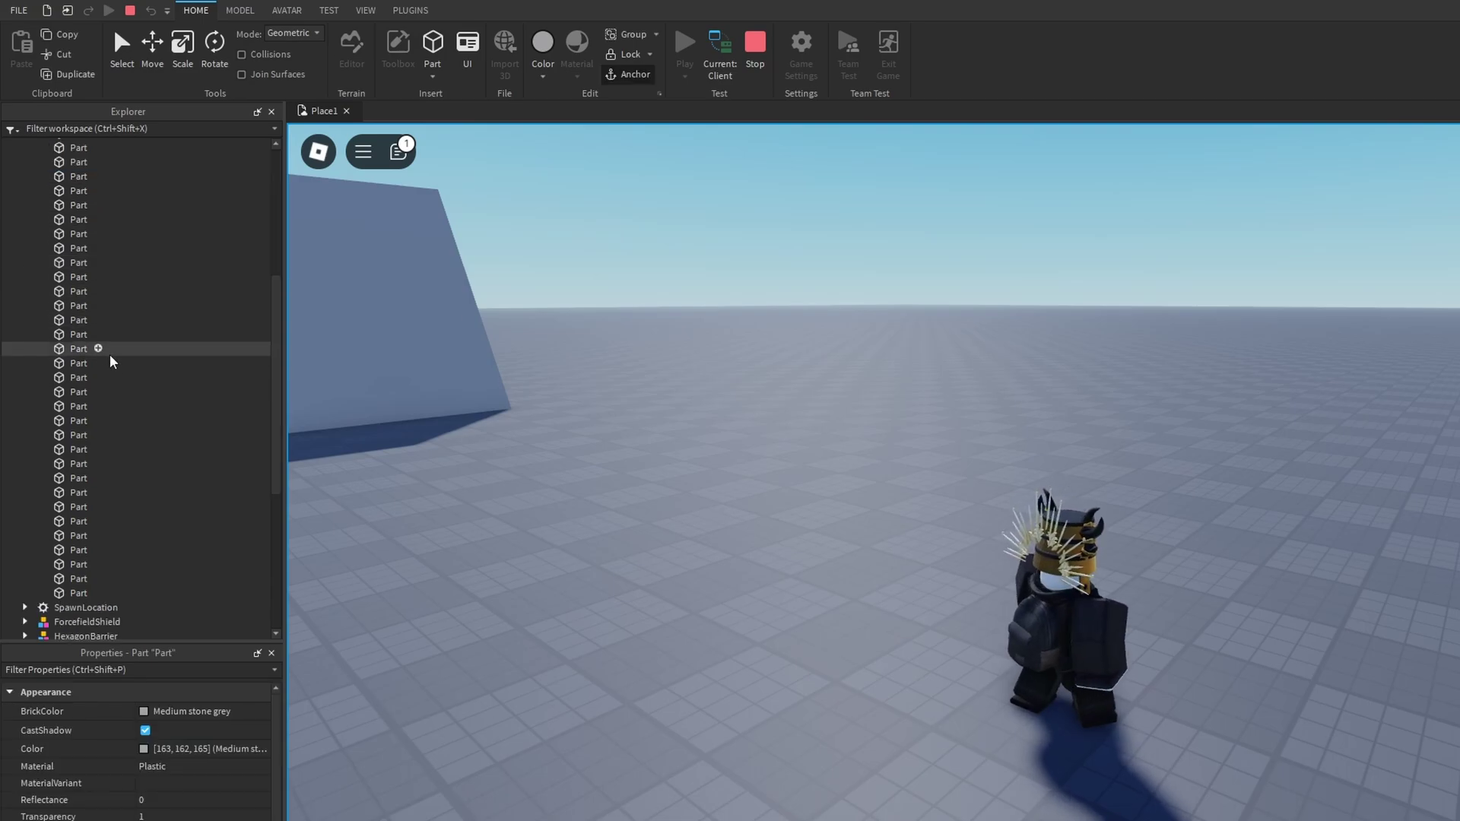
shift+click(78, 594)
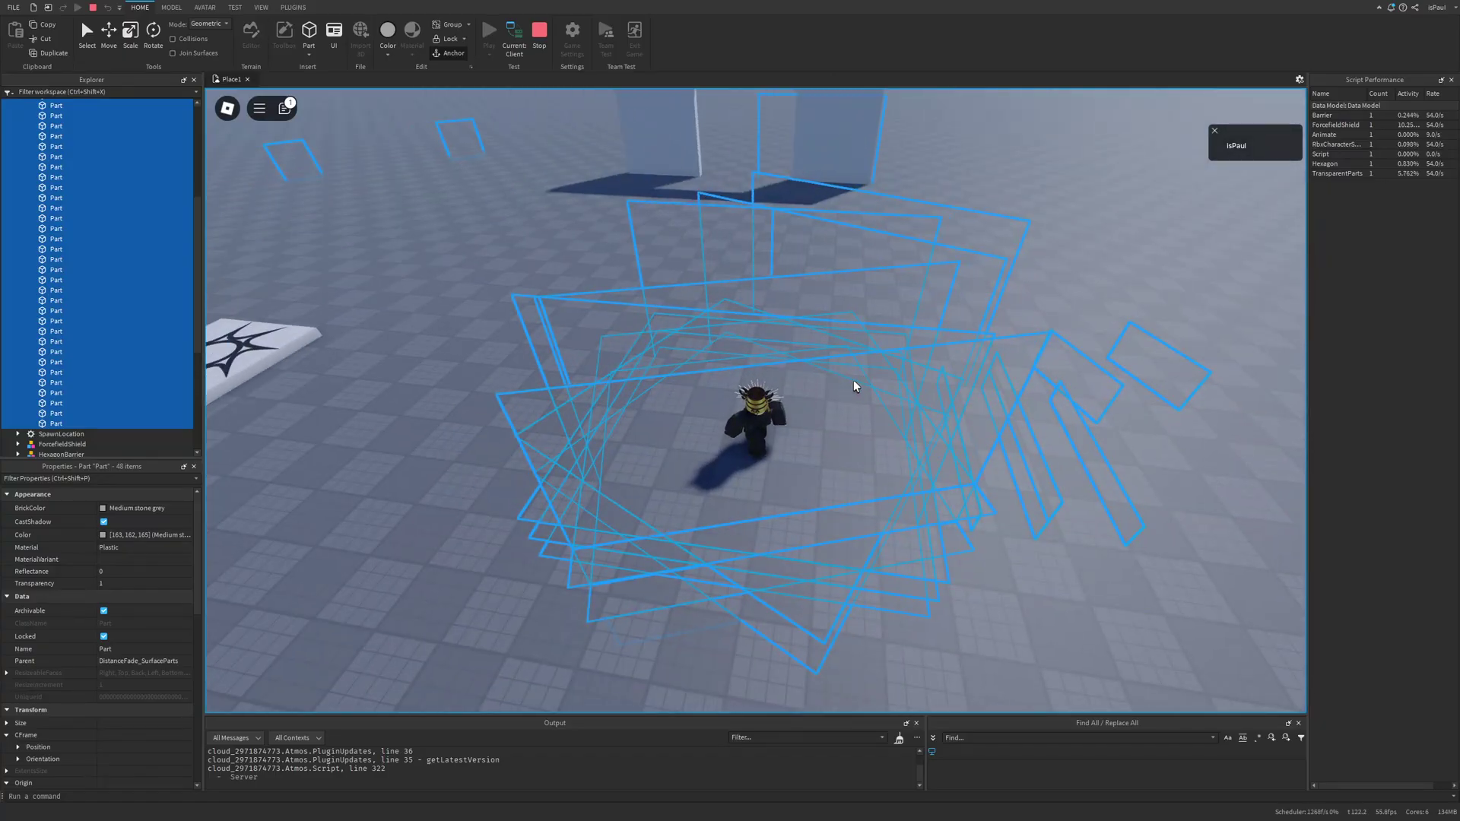
- Walk the character around the map and examine the outlines of the selected surface parts
right_drag(858, 381, 801, 410)
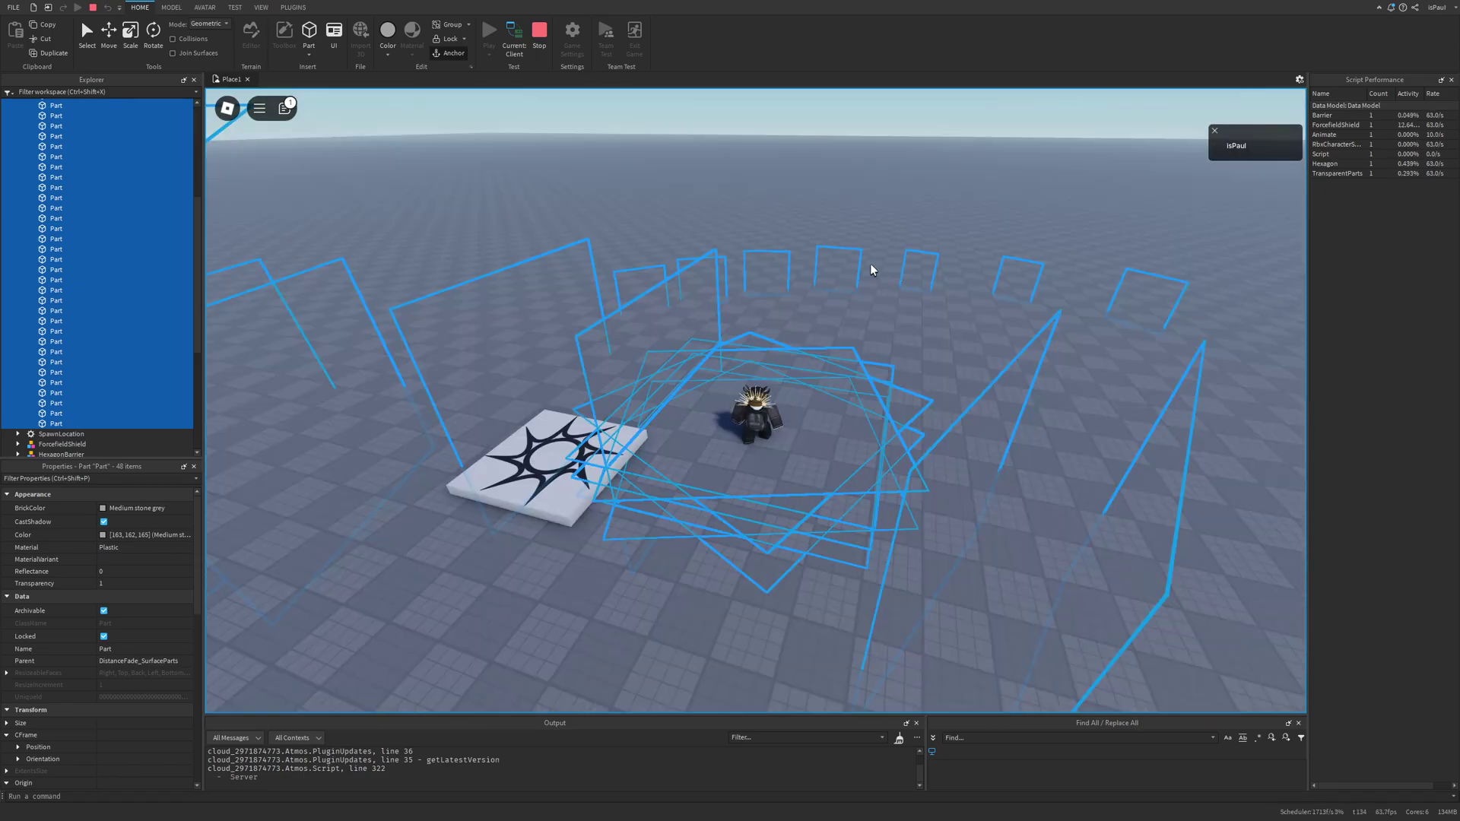
right_drag(871, 267, 776, 282)
key(w)
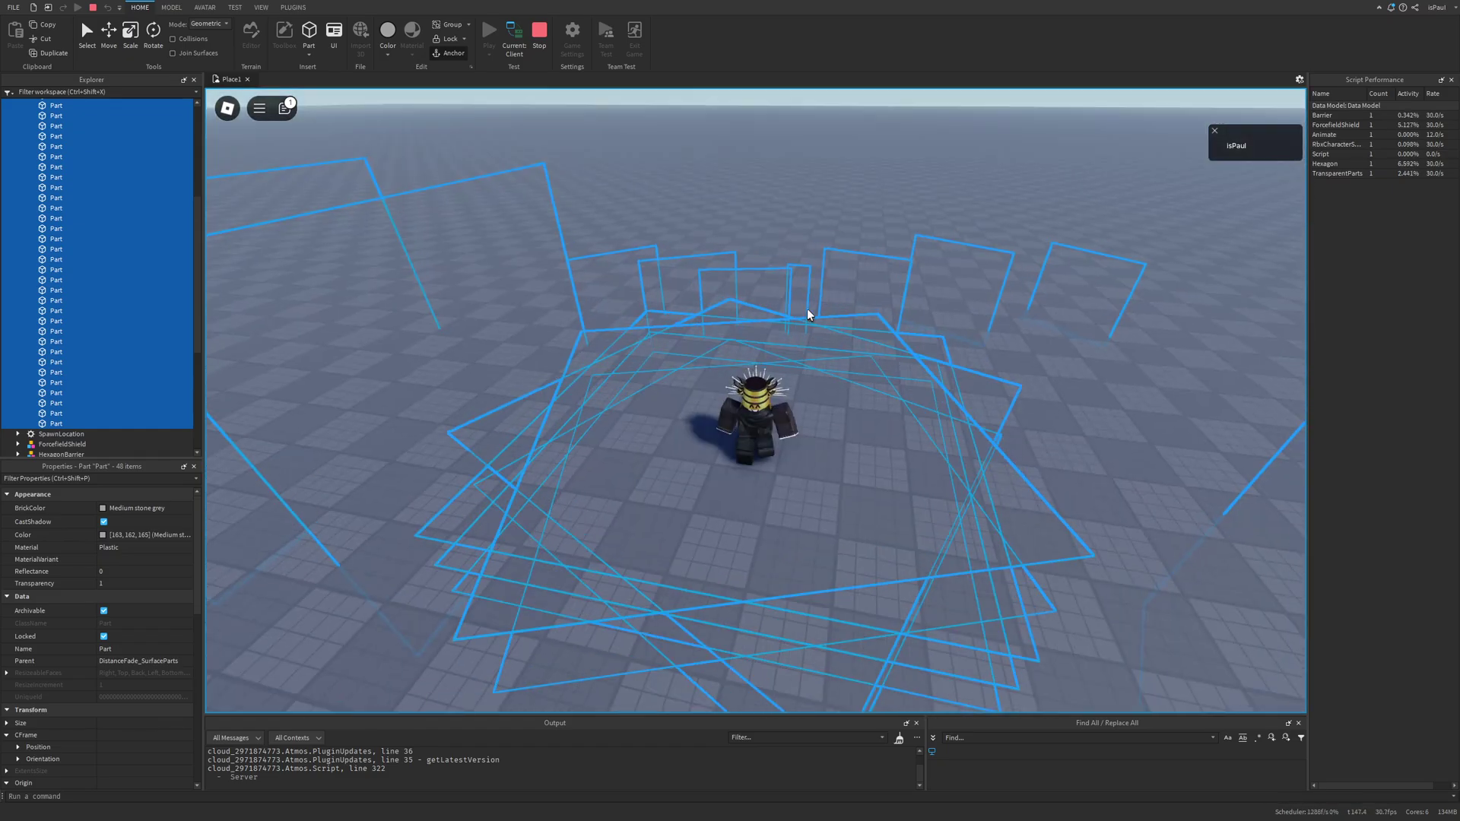
key(d)
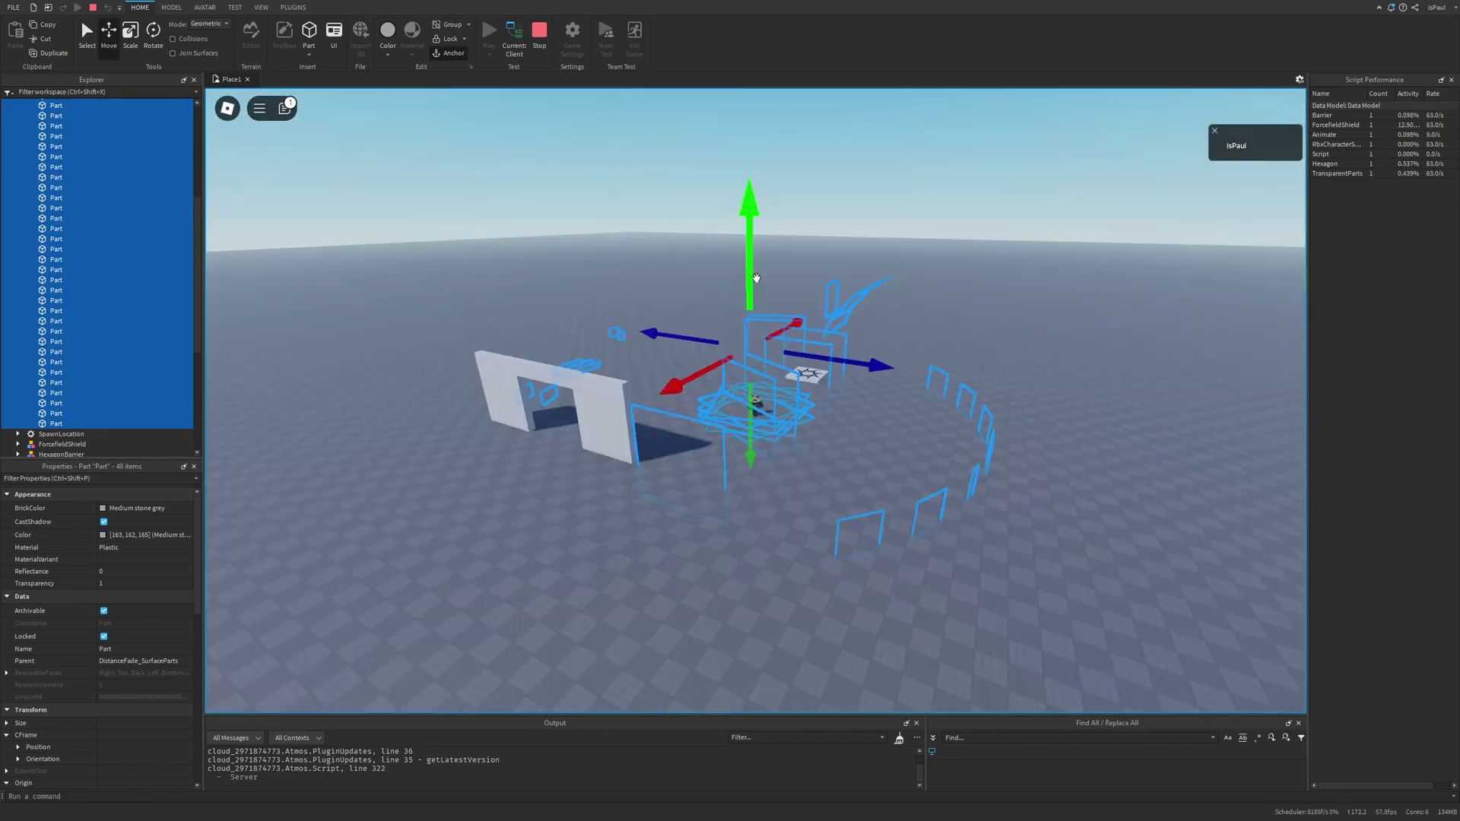
- Try to raise the selected surface parts by about 24.5 studs
drag(753, 273, 753, 268)
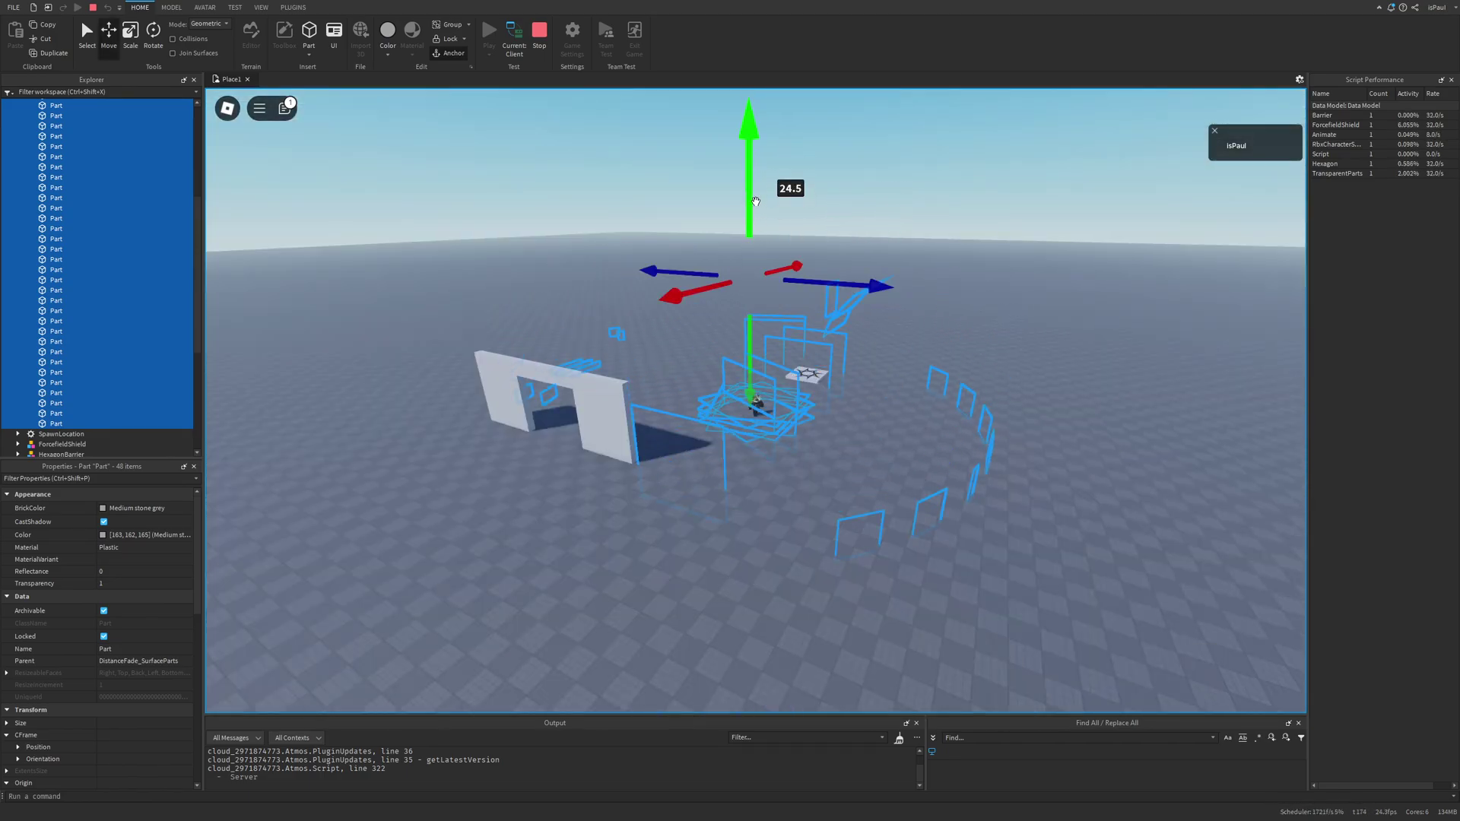
drag(755, 202, 815, 194)
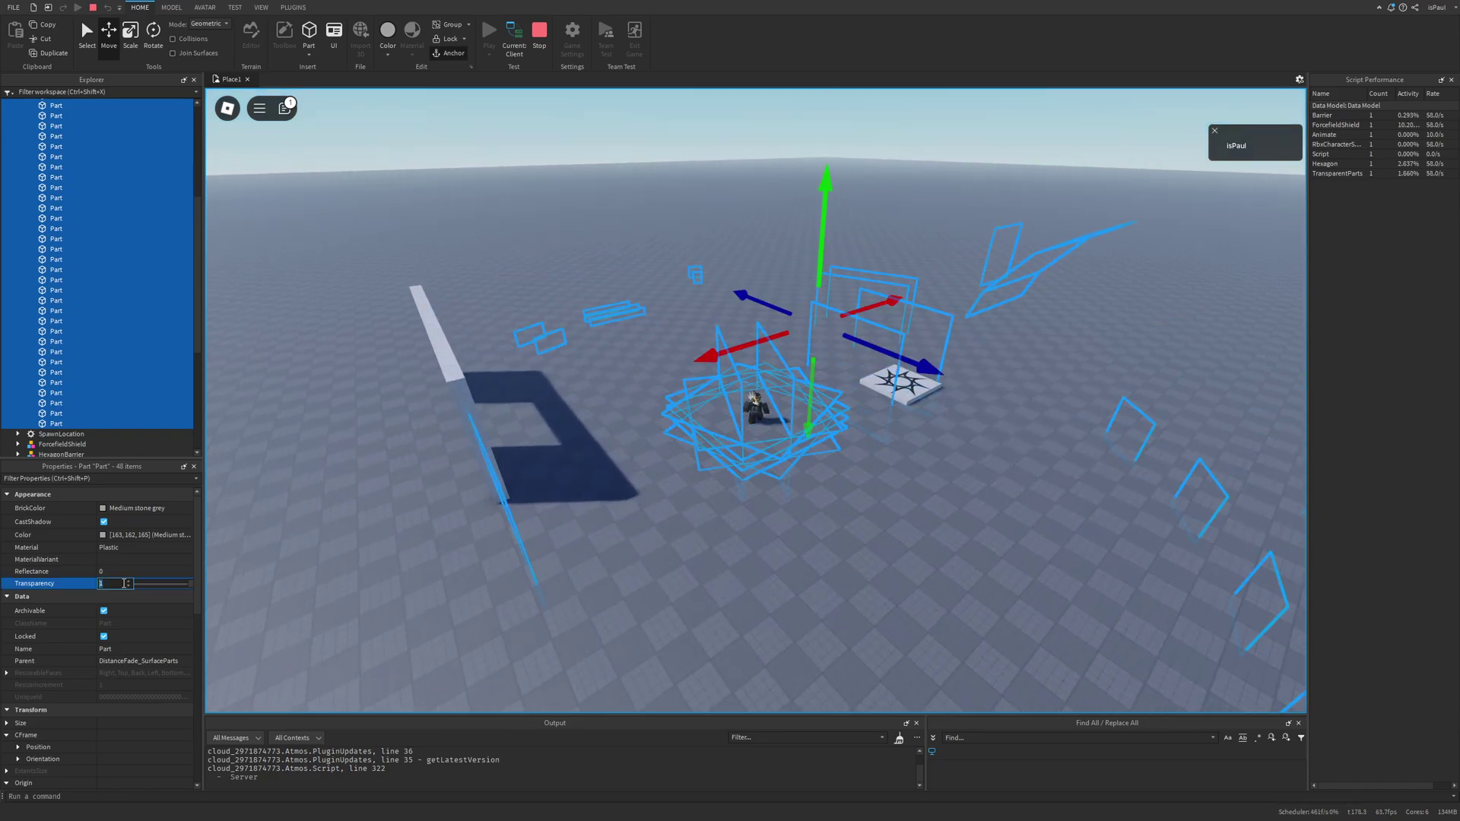
- Set the transparency of all selected surface parts to 0 and look over the panels around the character
text(0)
key(Return)
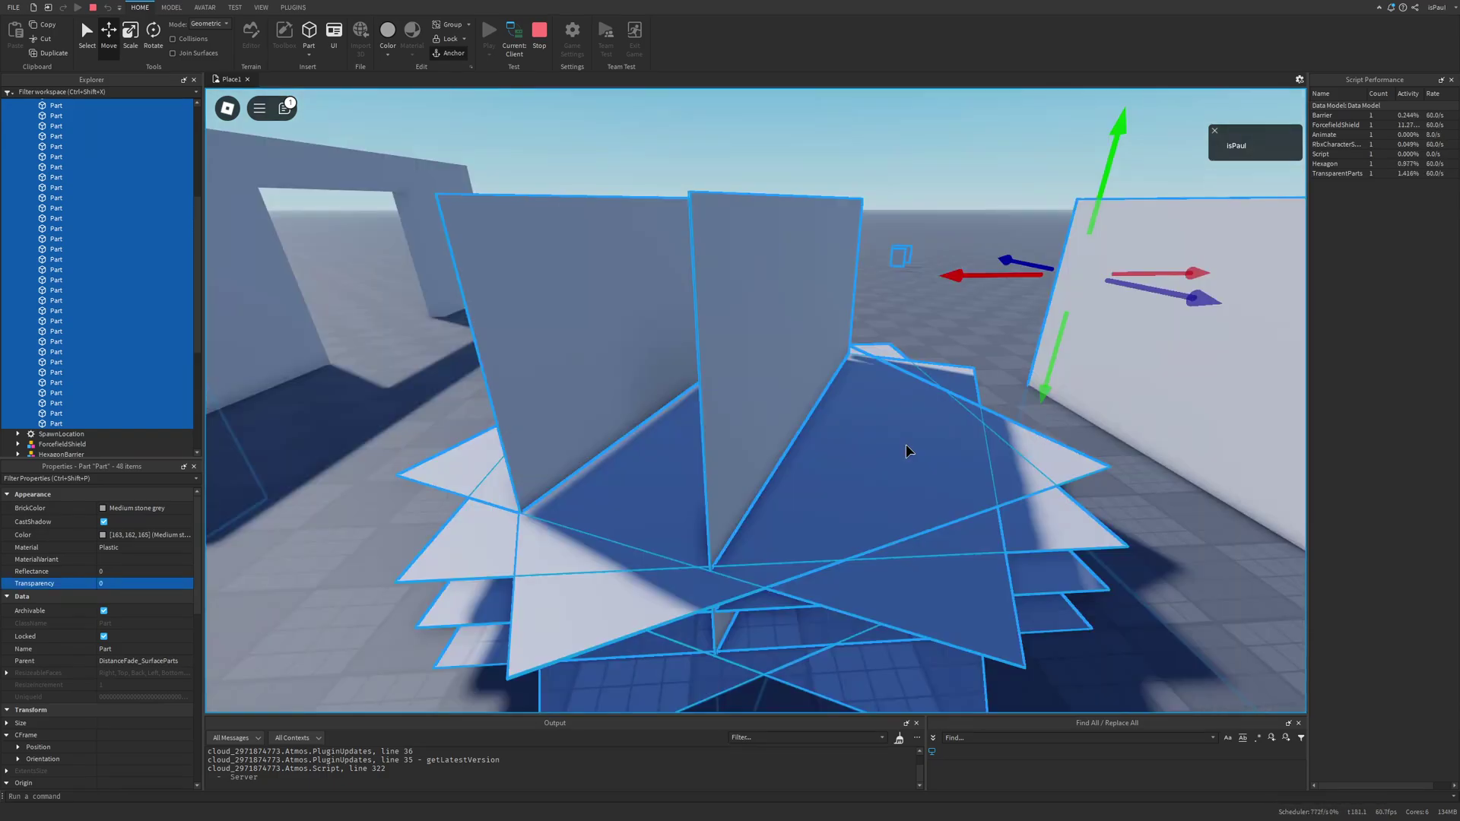
scroll(906, 452, down, 8)
right_drag(906, 451, 906, 451)
scroll(906, 451, up, 5)
scroll(905, 451, down, 3)
key(w)
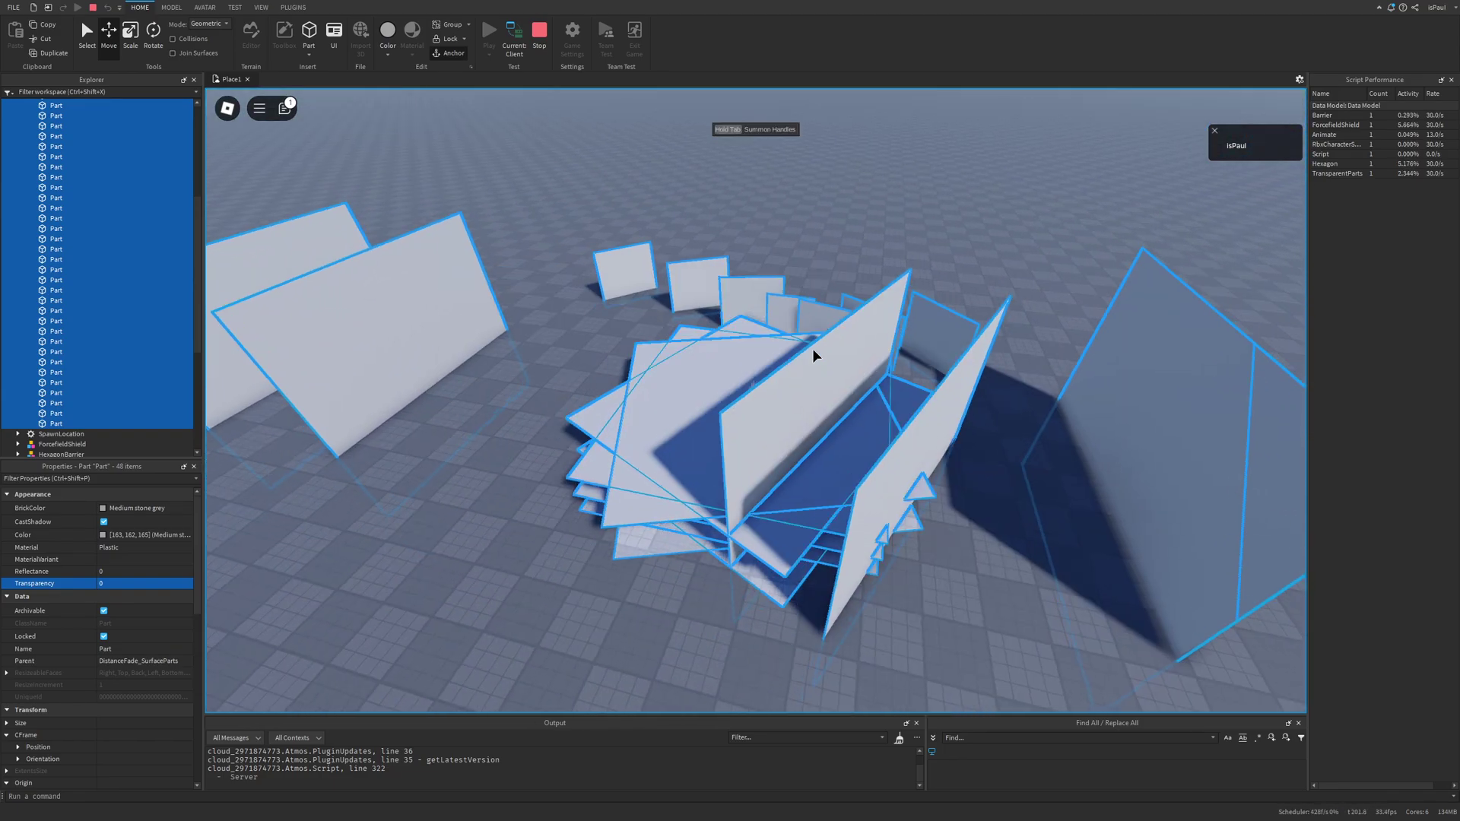
- Walk the character among the opaque surface panels and examine their arrangement from several angles
key(w)
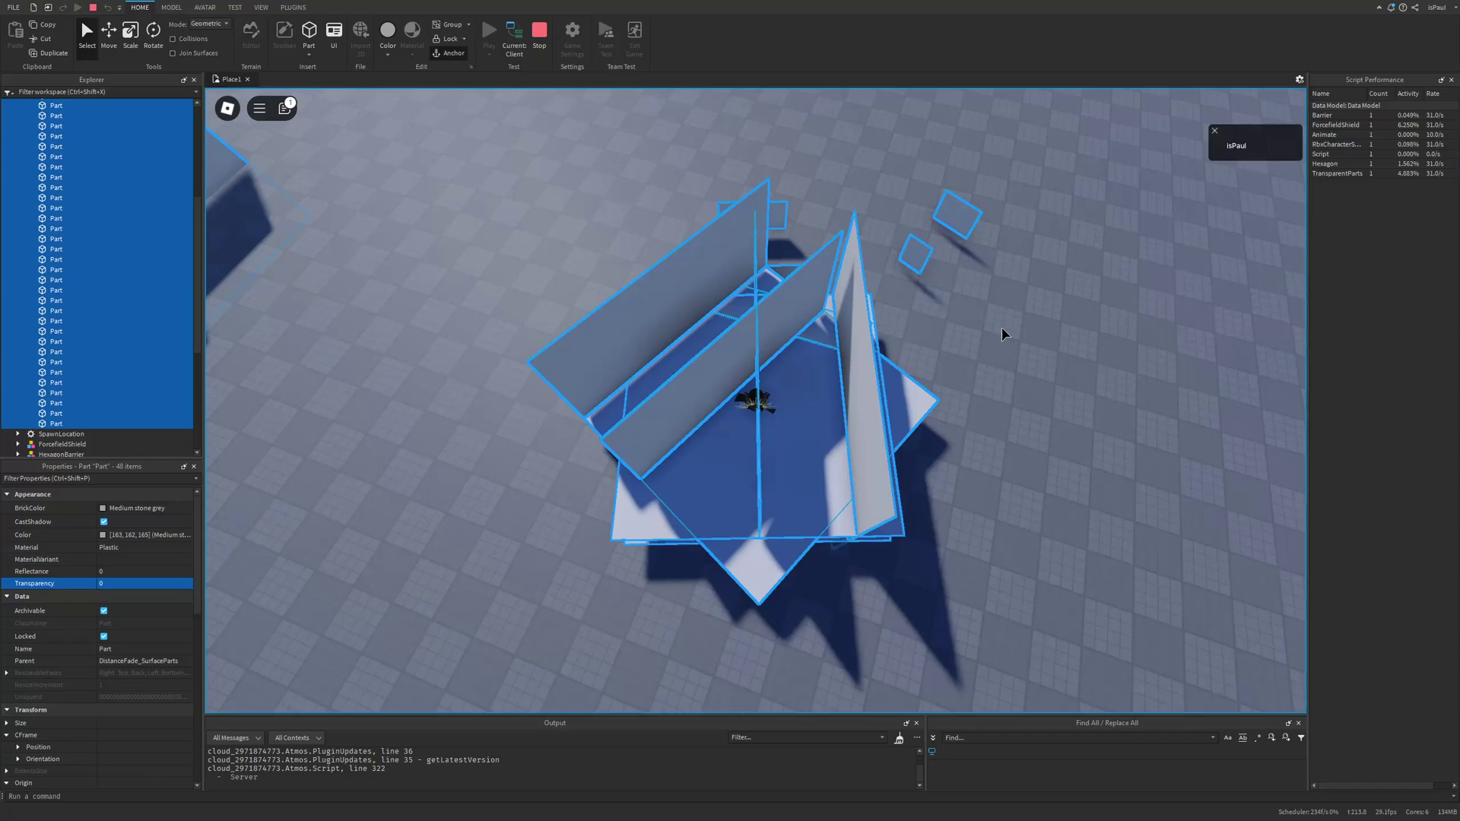
right_drag(1001, 328, 1001, 328)
key(w)
key(w)
right_drag(906, 404, 883, 424)
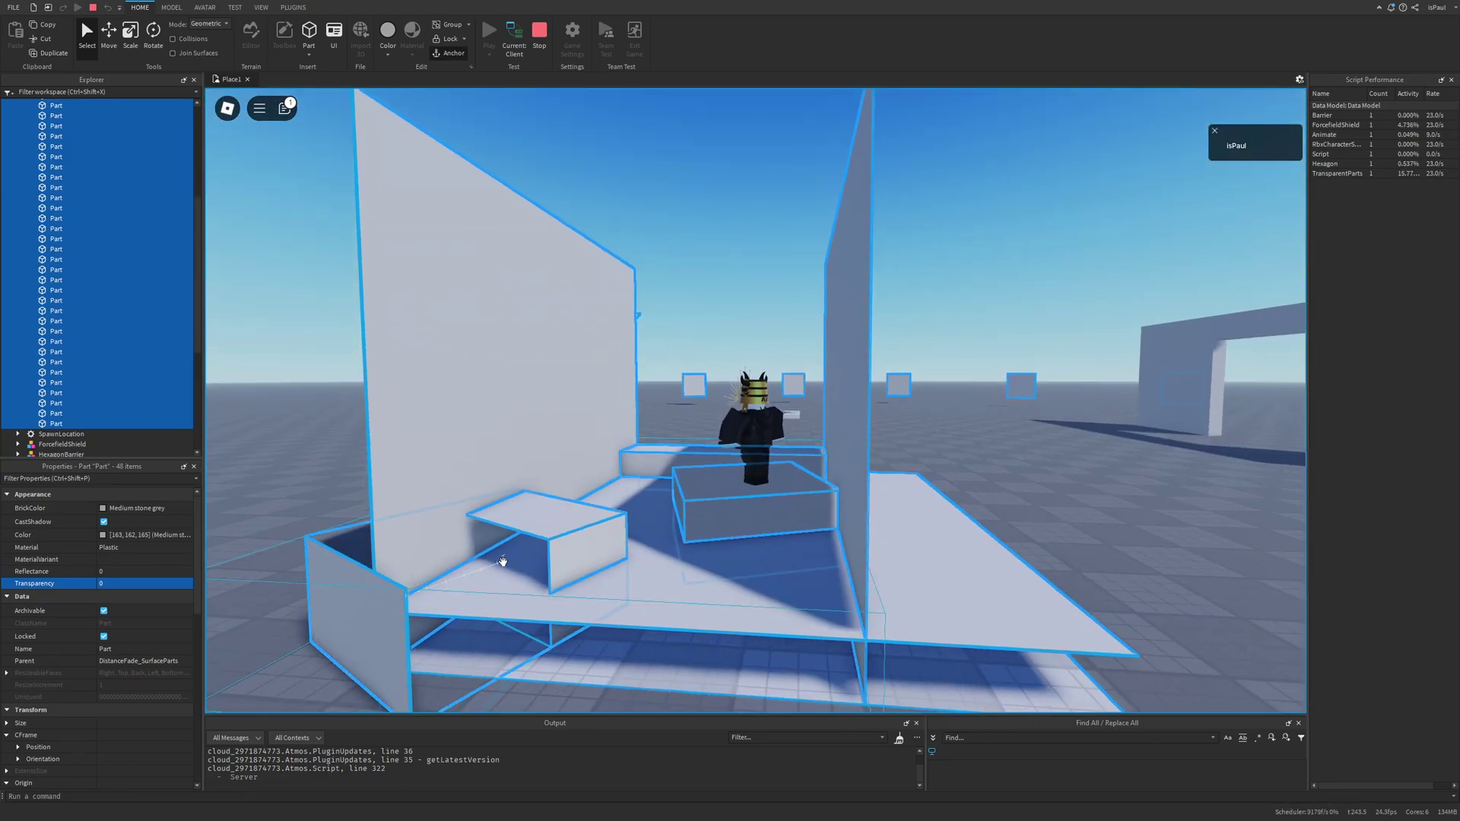
- Deselect the surface parts, walk and jump with the character to watch the panels around it, and end the playtest
click(938, 476)
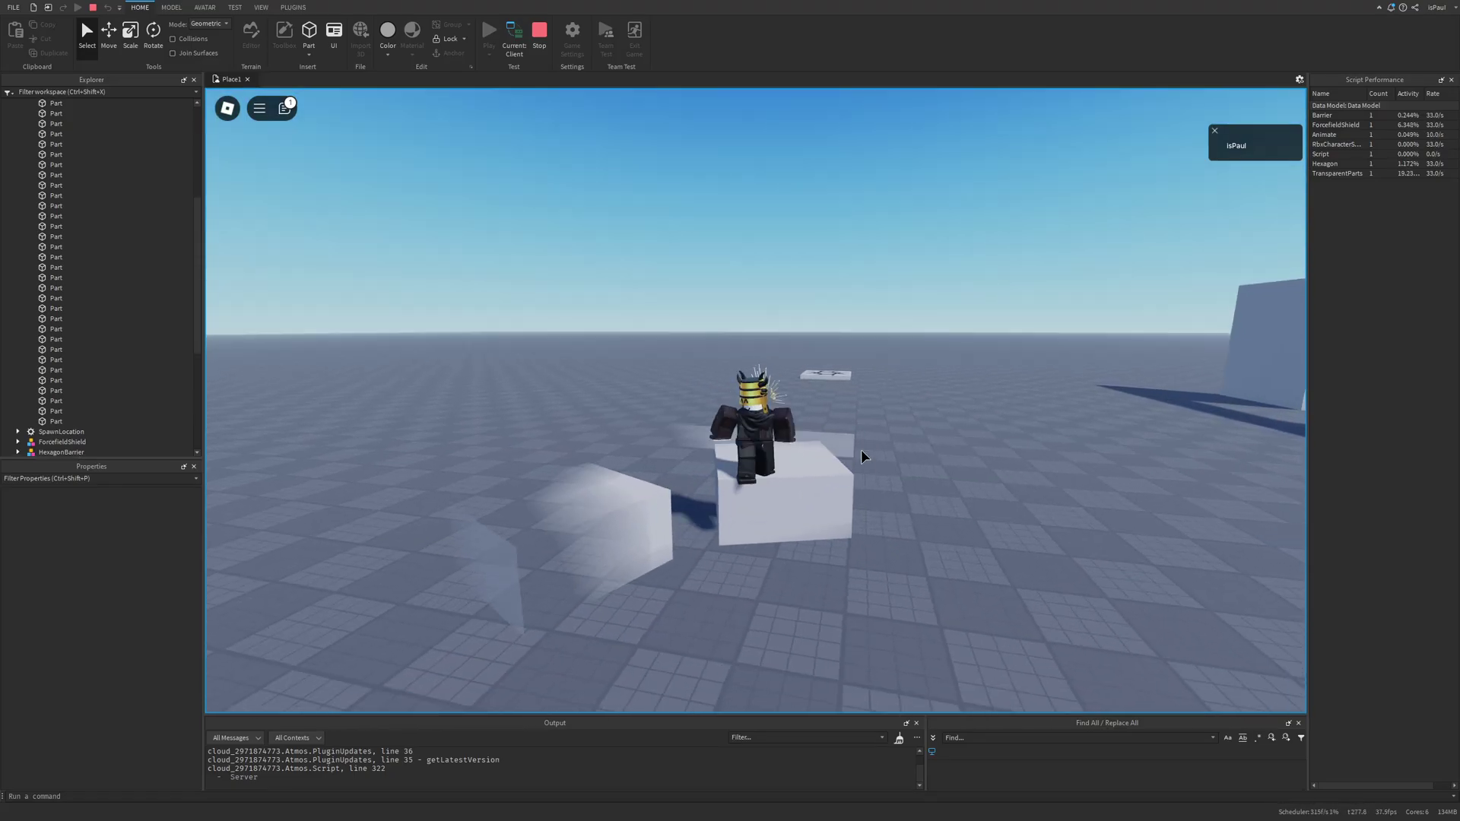
key(w)
right_drag(861, 449, 910, 458)
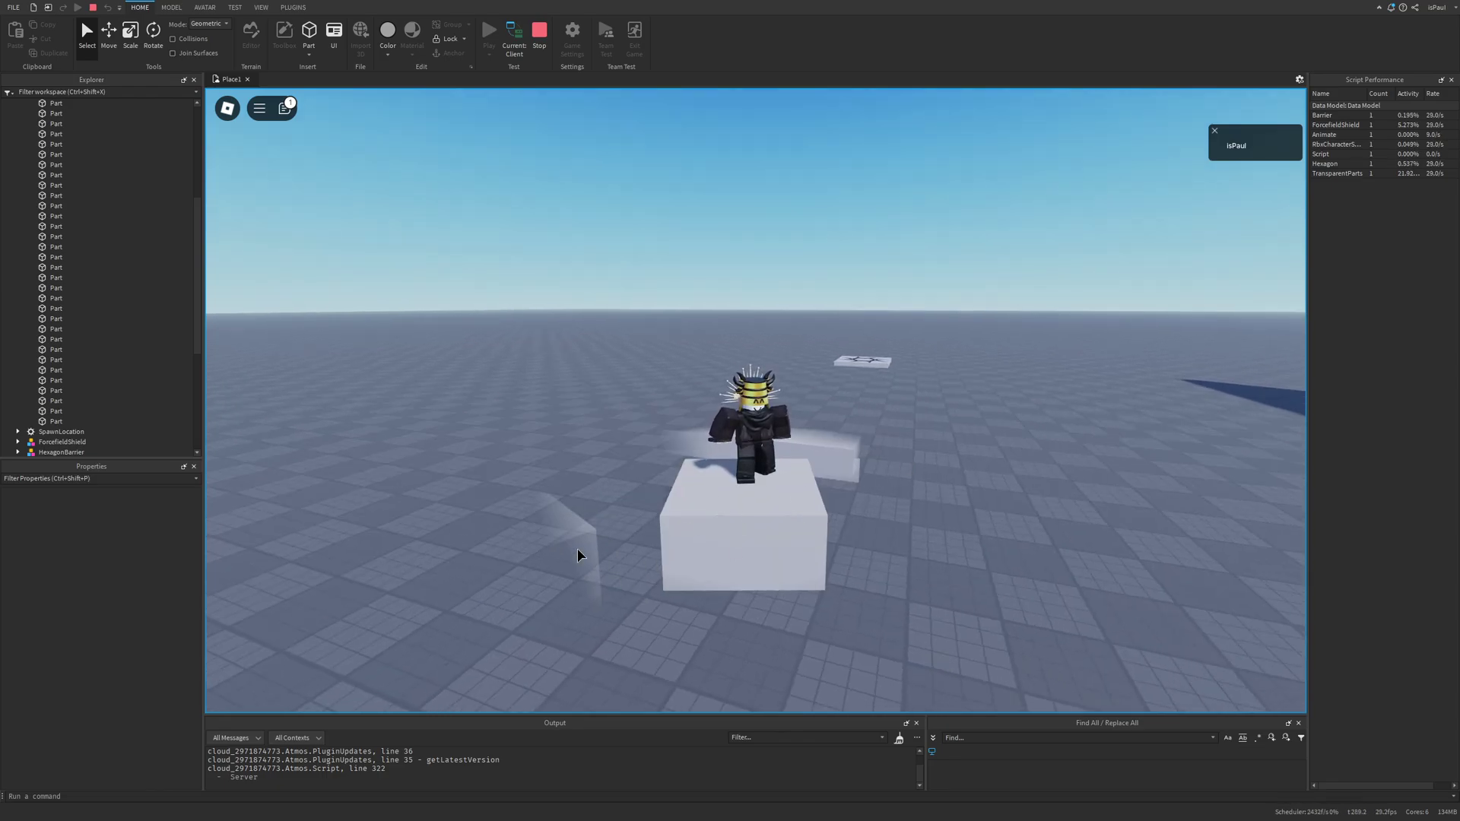
key(w)
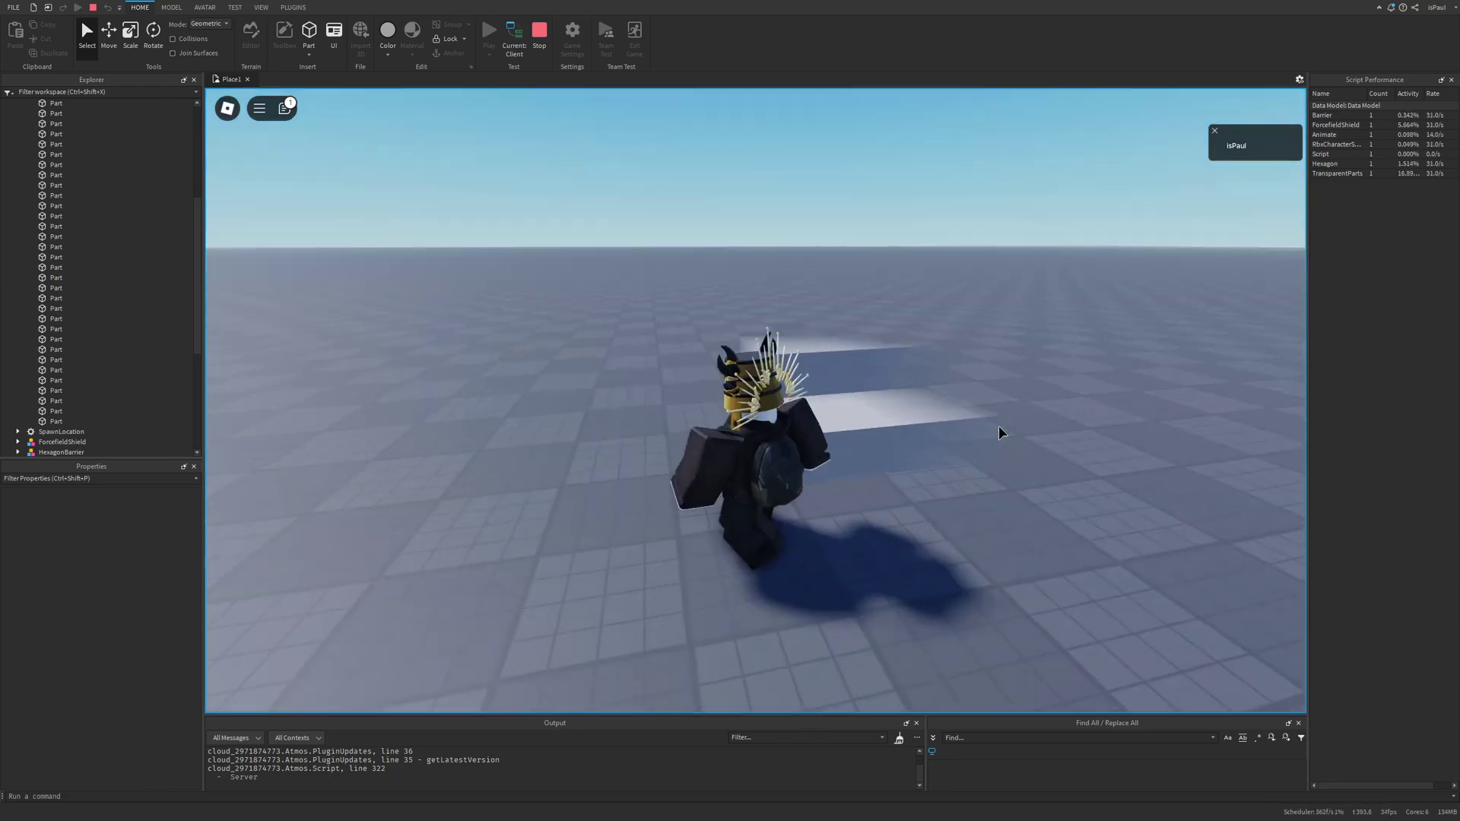
key(space)
right_drag(998, 426, 887, 429)
key(a)
key(space)
key(s)
key(space)
key(shift+F5)
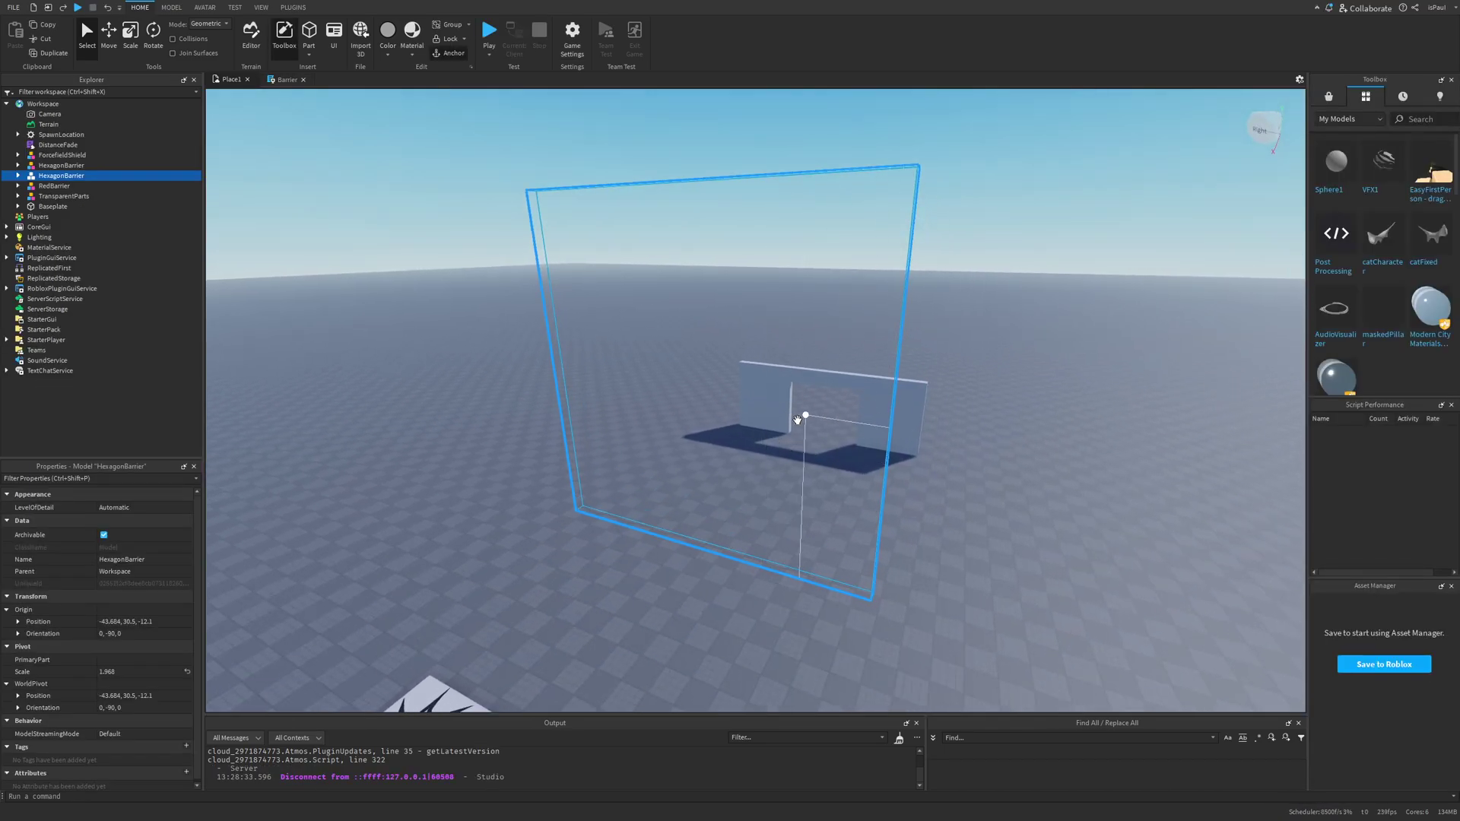
- Expand the second HexagonBarrier and its Hexagon script, and inspect the DistanceFade modules there and in the Workspace
right_drag(979, 365, 1001, 378)
click(18, 176)
click(29, 186)
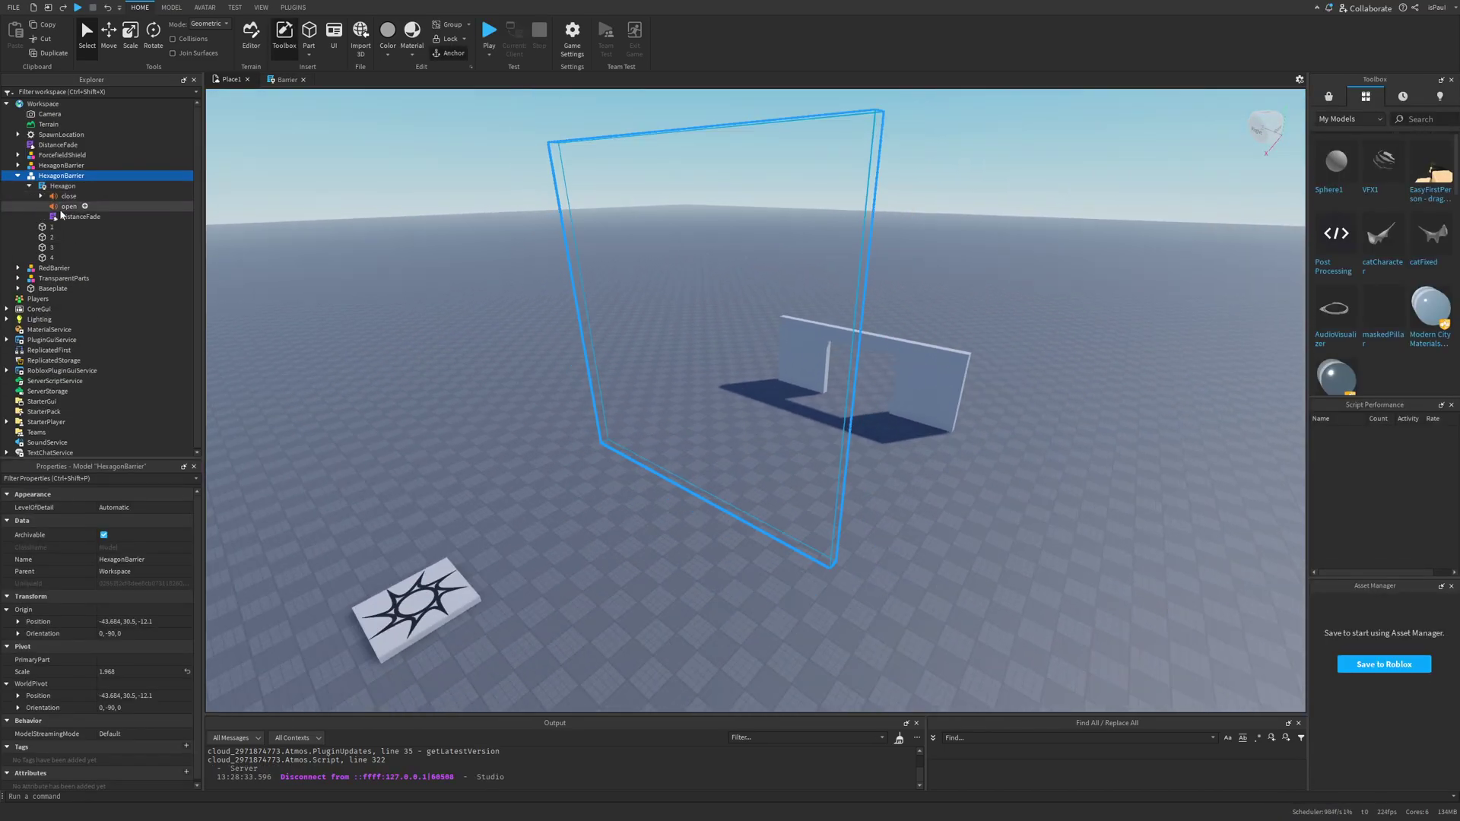
click(63, 217)
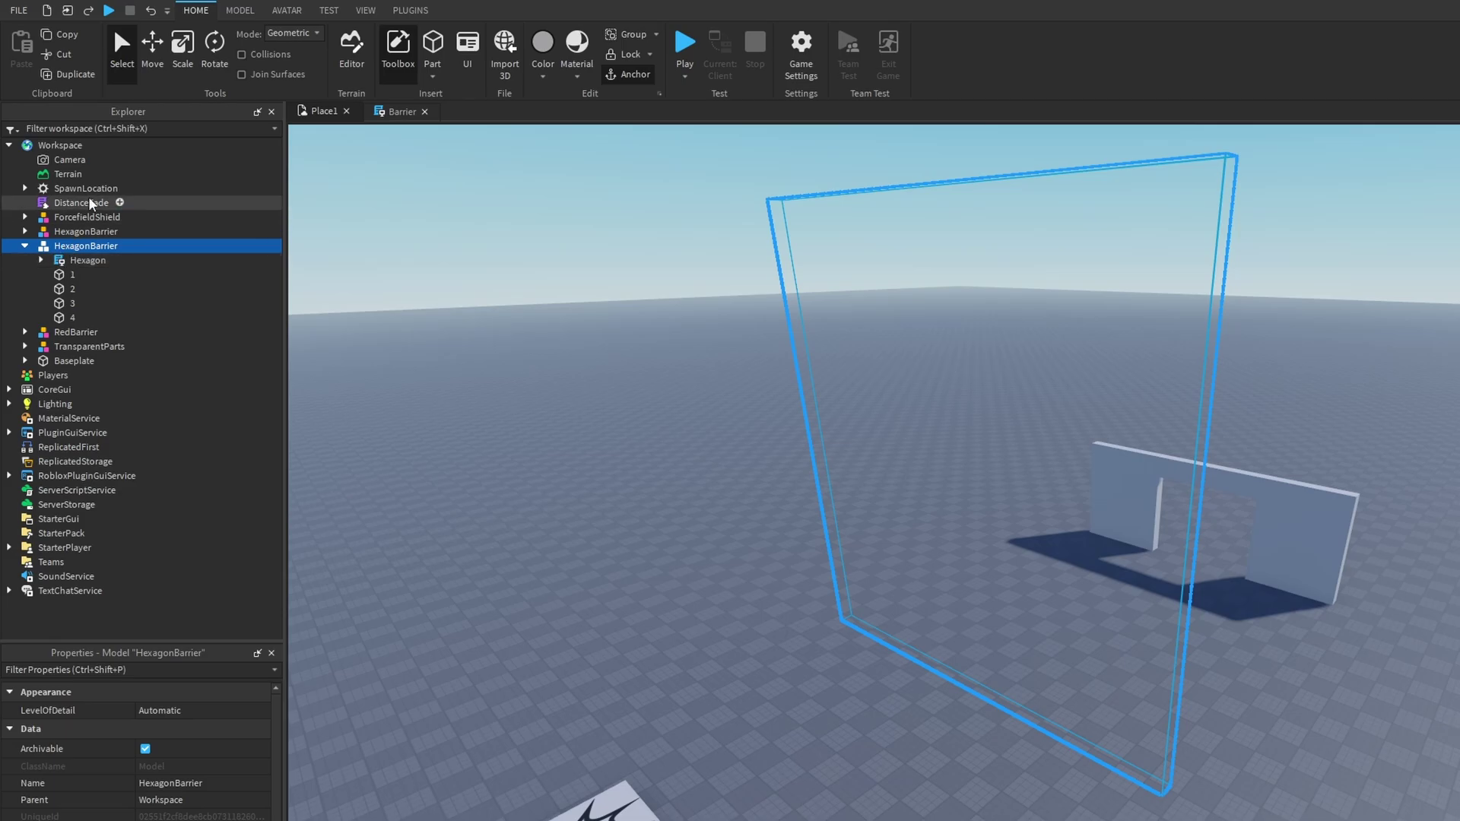
click(89, 202)
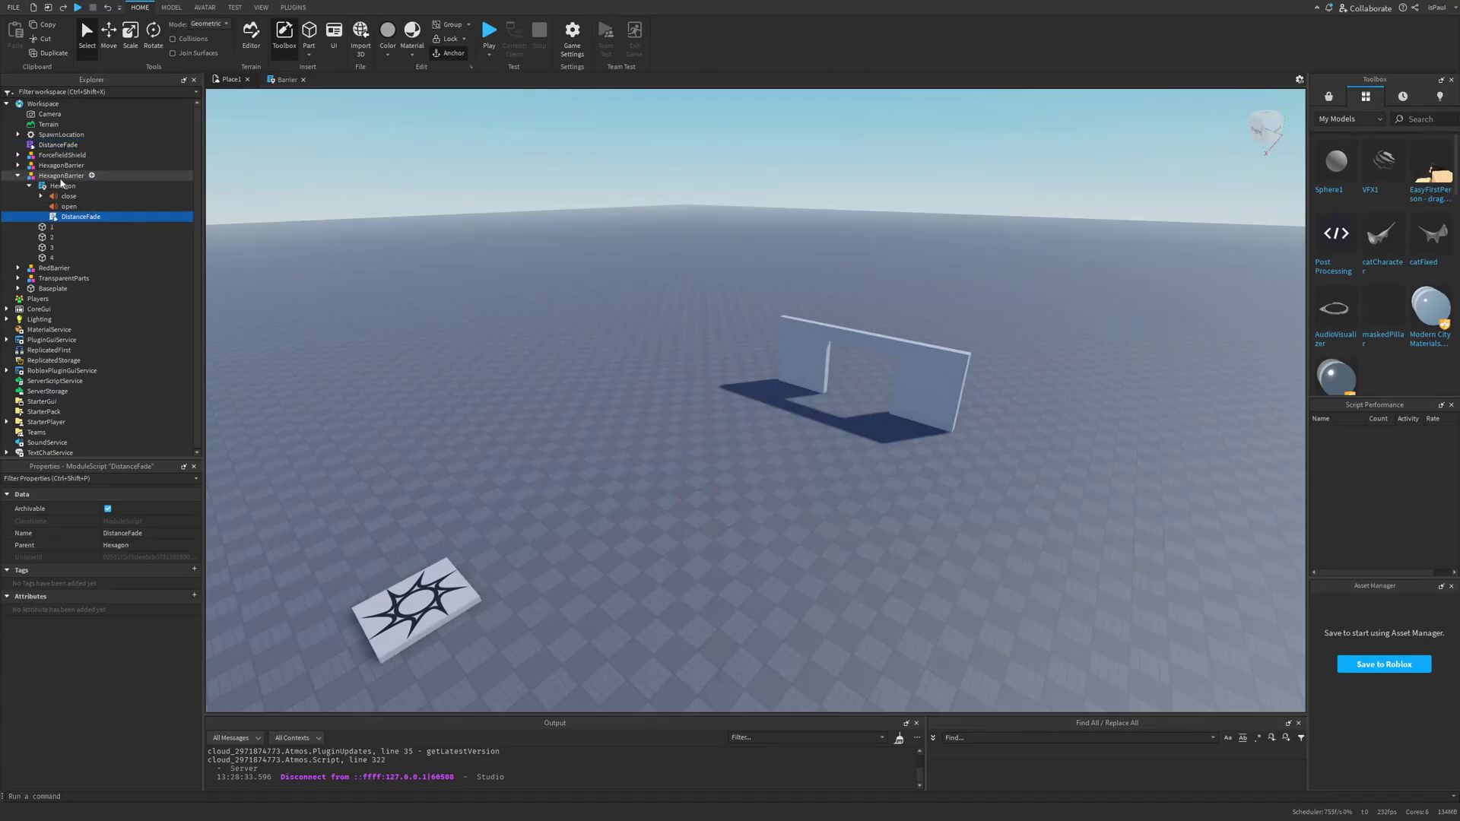
click(62, 177)
- Start a playtest and repeatedly walk and jump the character toward and away from the hexagon barriers to examine the fade effect
click(486, 36)
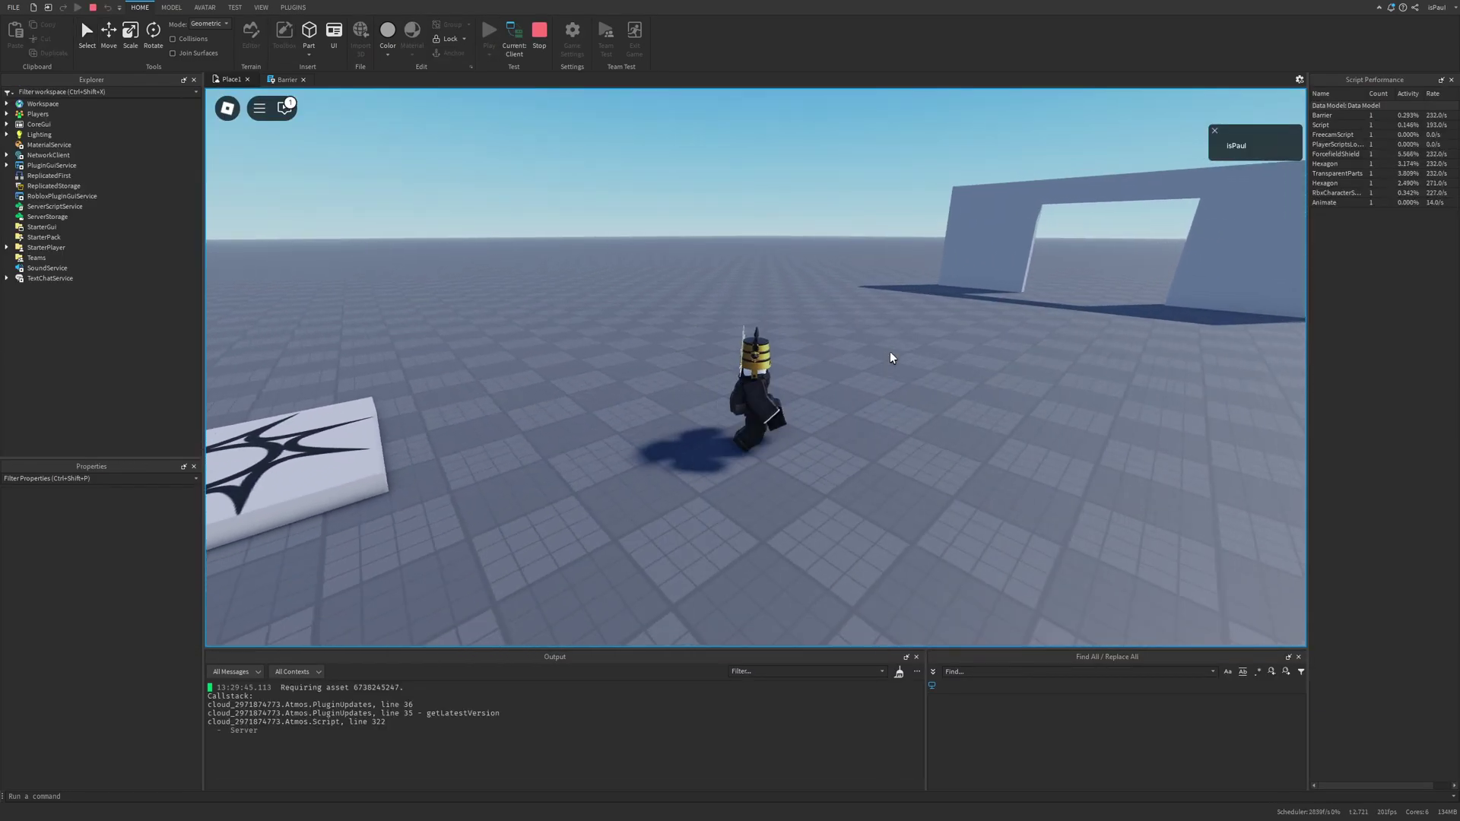
key(w)
key(space)
right_drag(906, 330, 875, 348)
key(s)
key(space)
key(w)
key(space)
key(s)
key(w)
key(space)
key(s)
key(space)
key(s)
key(w)
key(space)
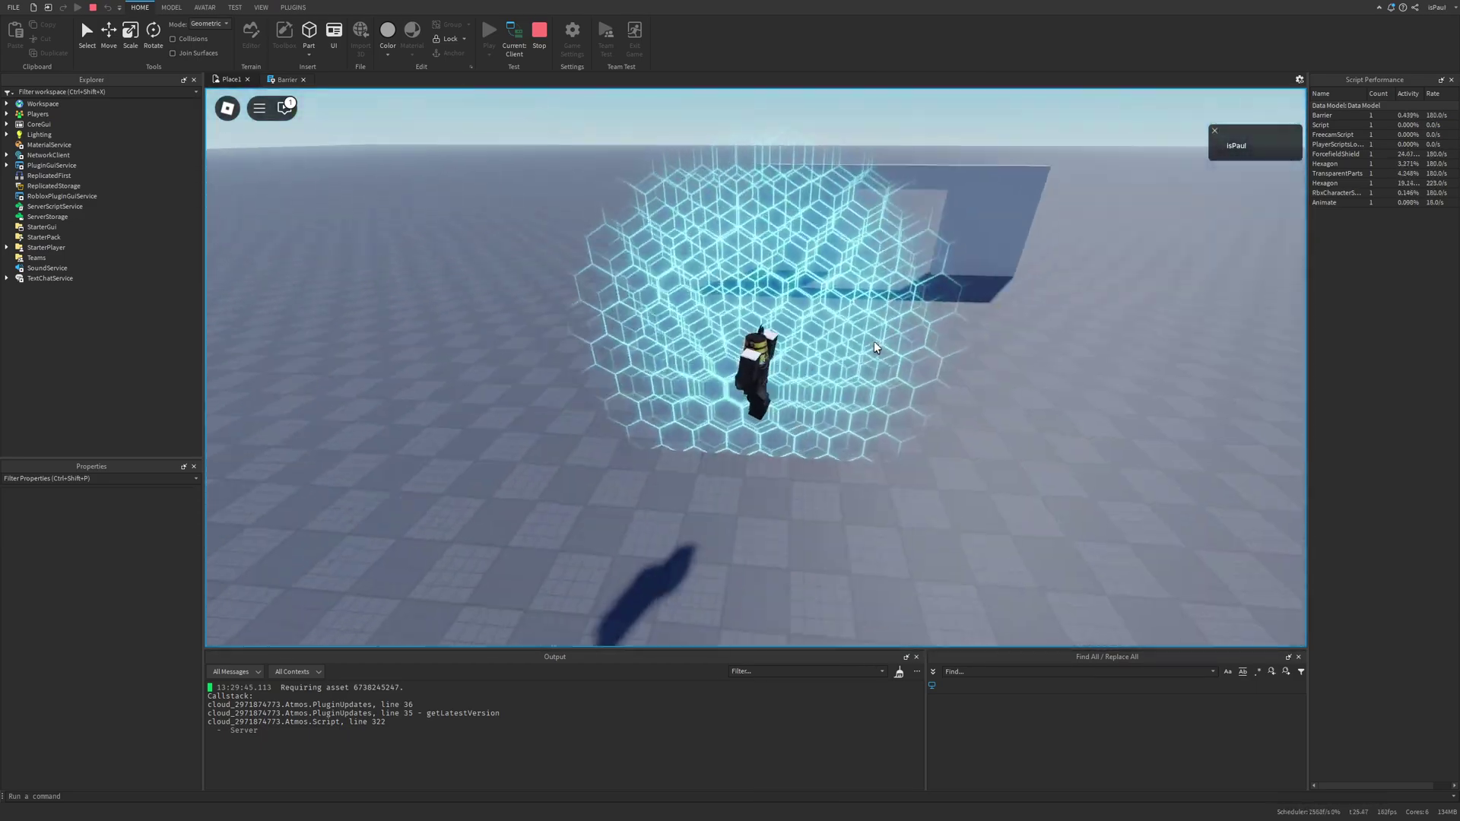
right_drag(874, 343, 879, 340)
key(space)
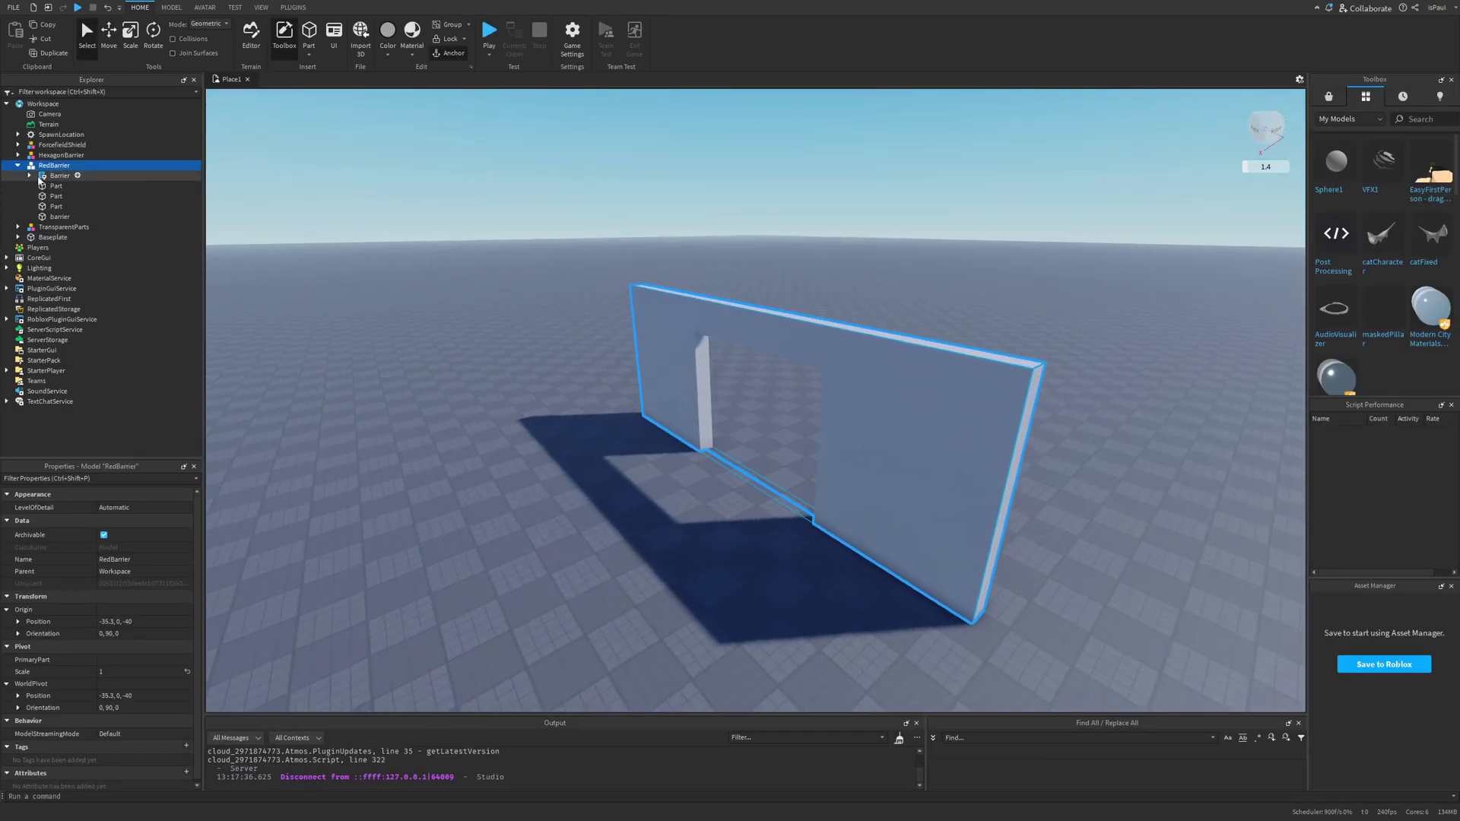
- Open RedBarrier's Barrier script and examine its DistanceFade module, the constructor, the distanceFadeSettings table and the UpdateSettings call
double_click(41, 176)
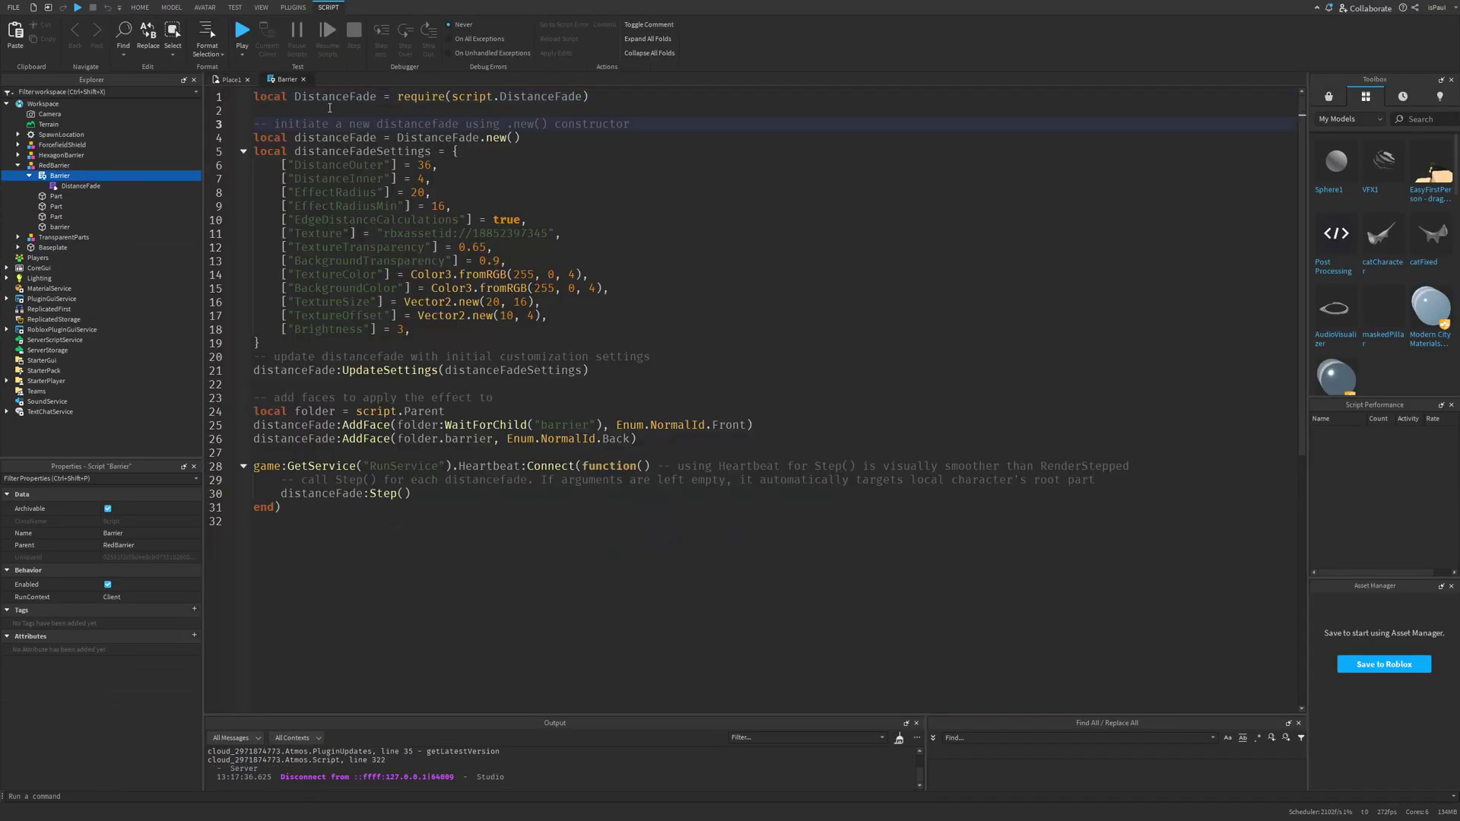
click(81, 185)
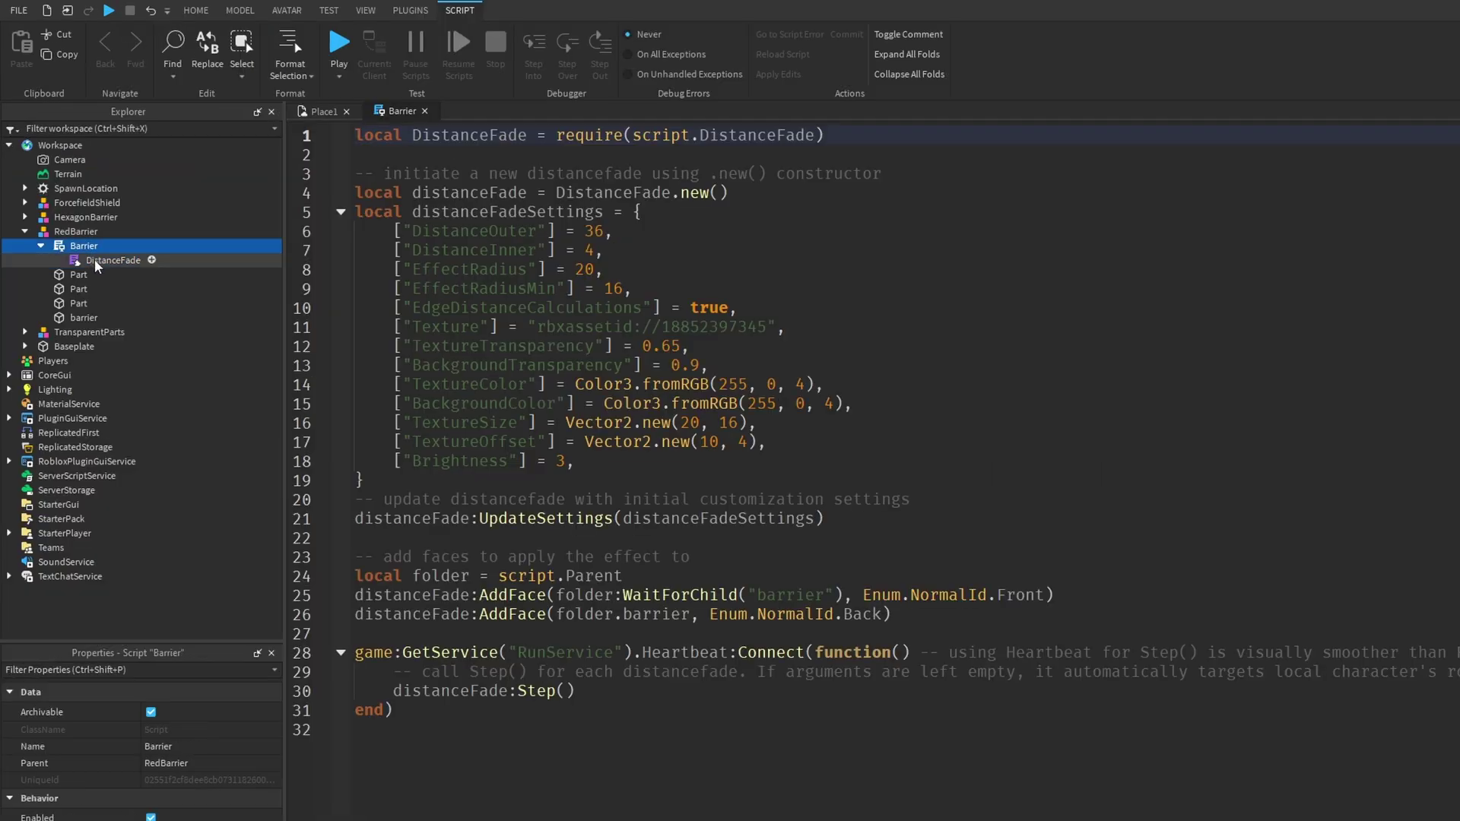
click(220, 138)
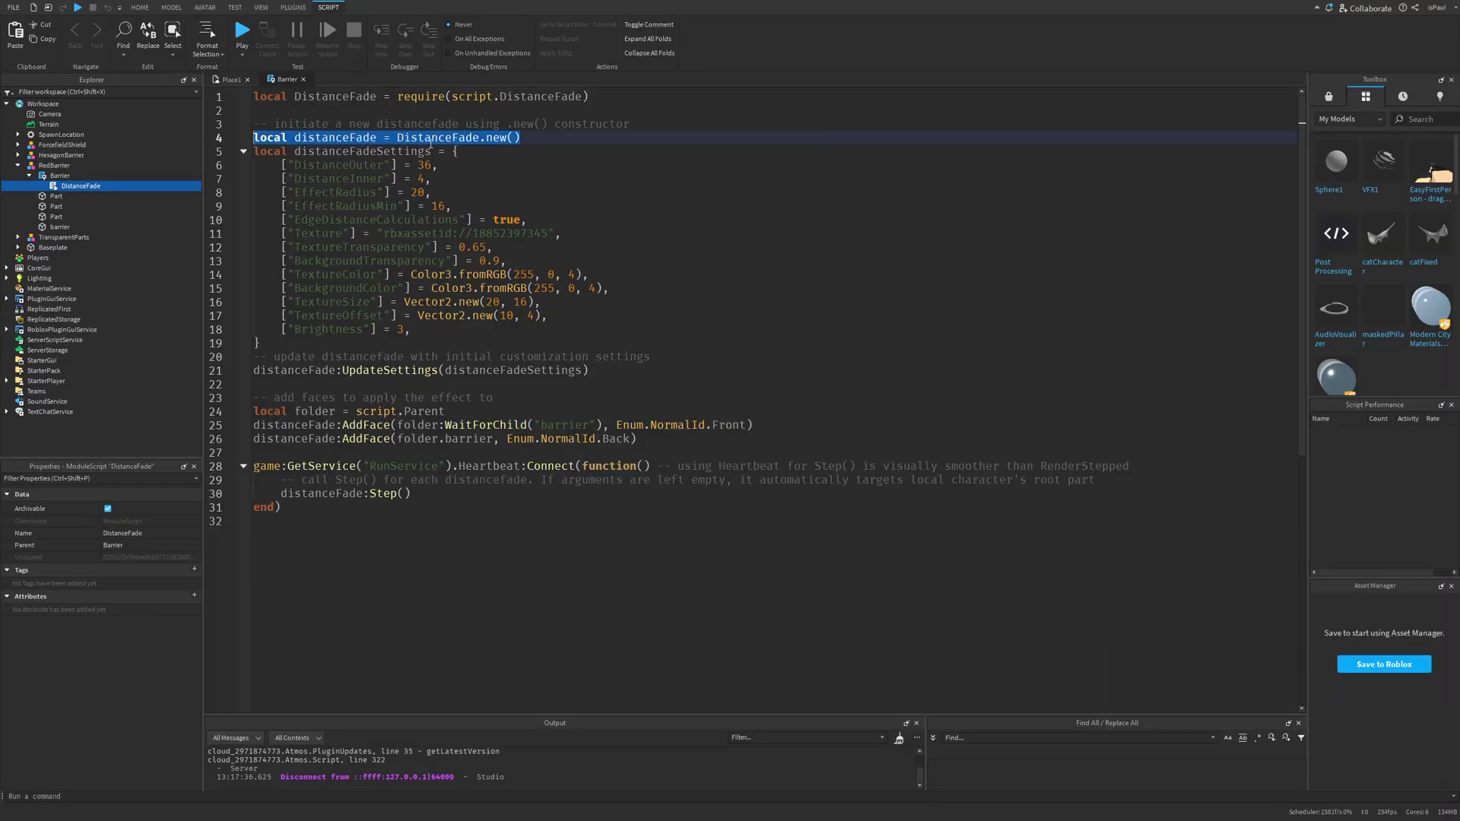
drag(255, 151, 524, 319)
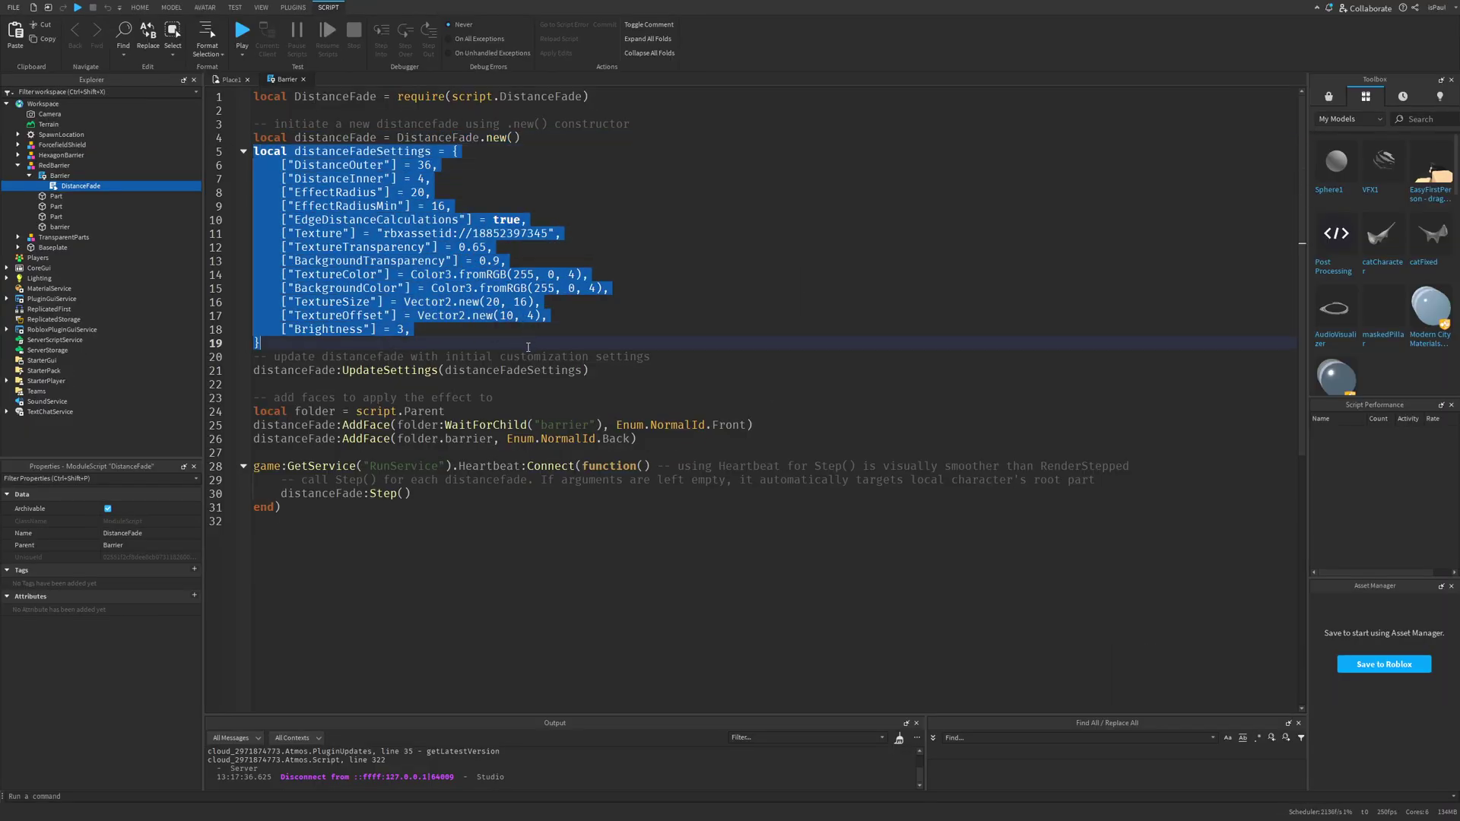
click(521, 373)
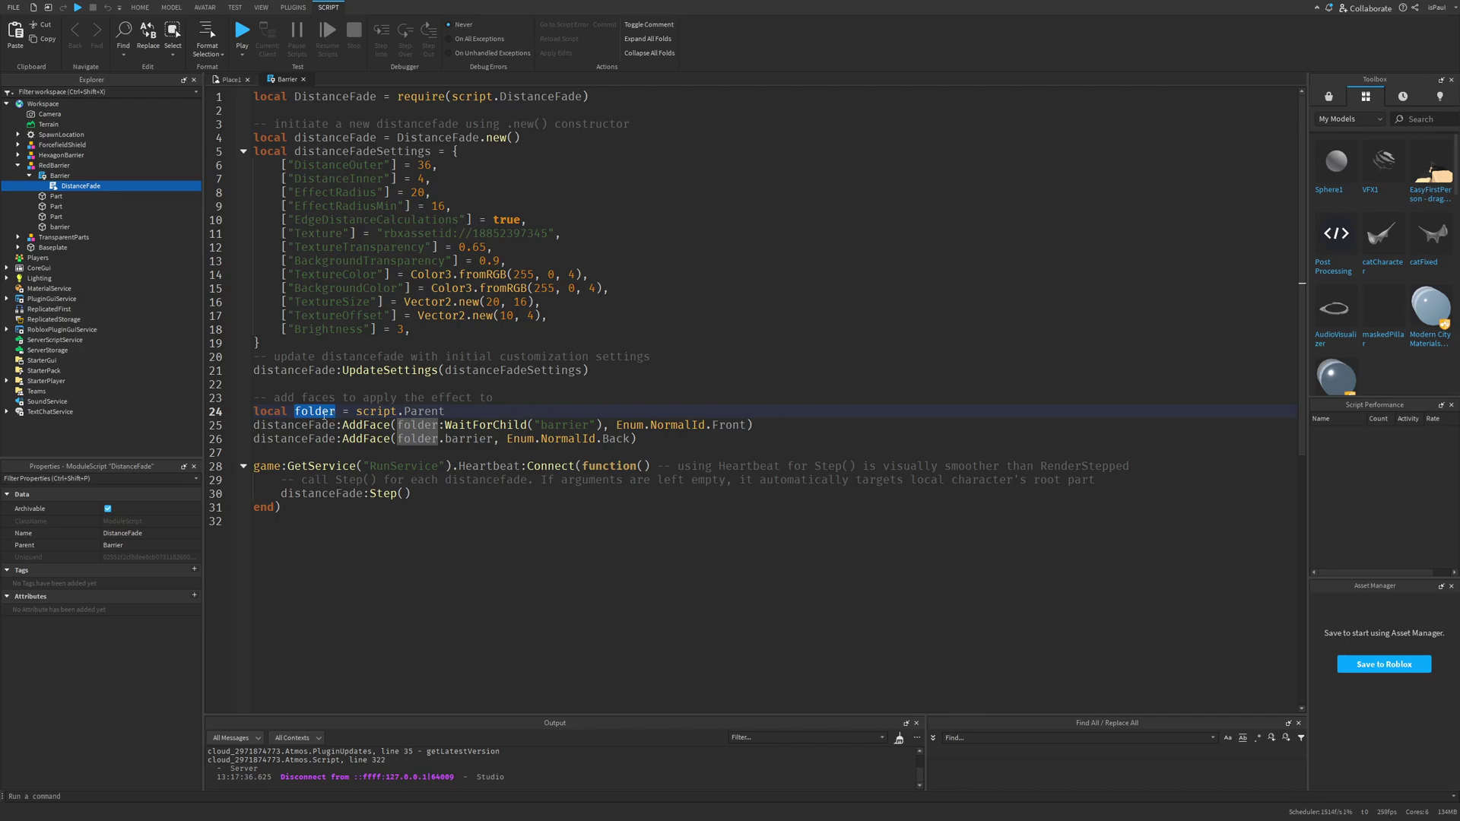
- Select the RedBarrier model and its barrier part to examine what the script's AddFace lines refer to
click(59, 167)
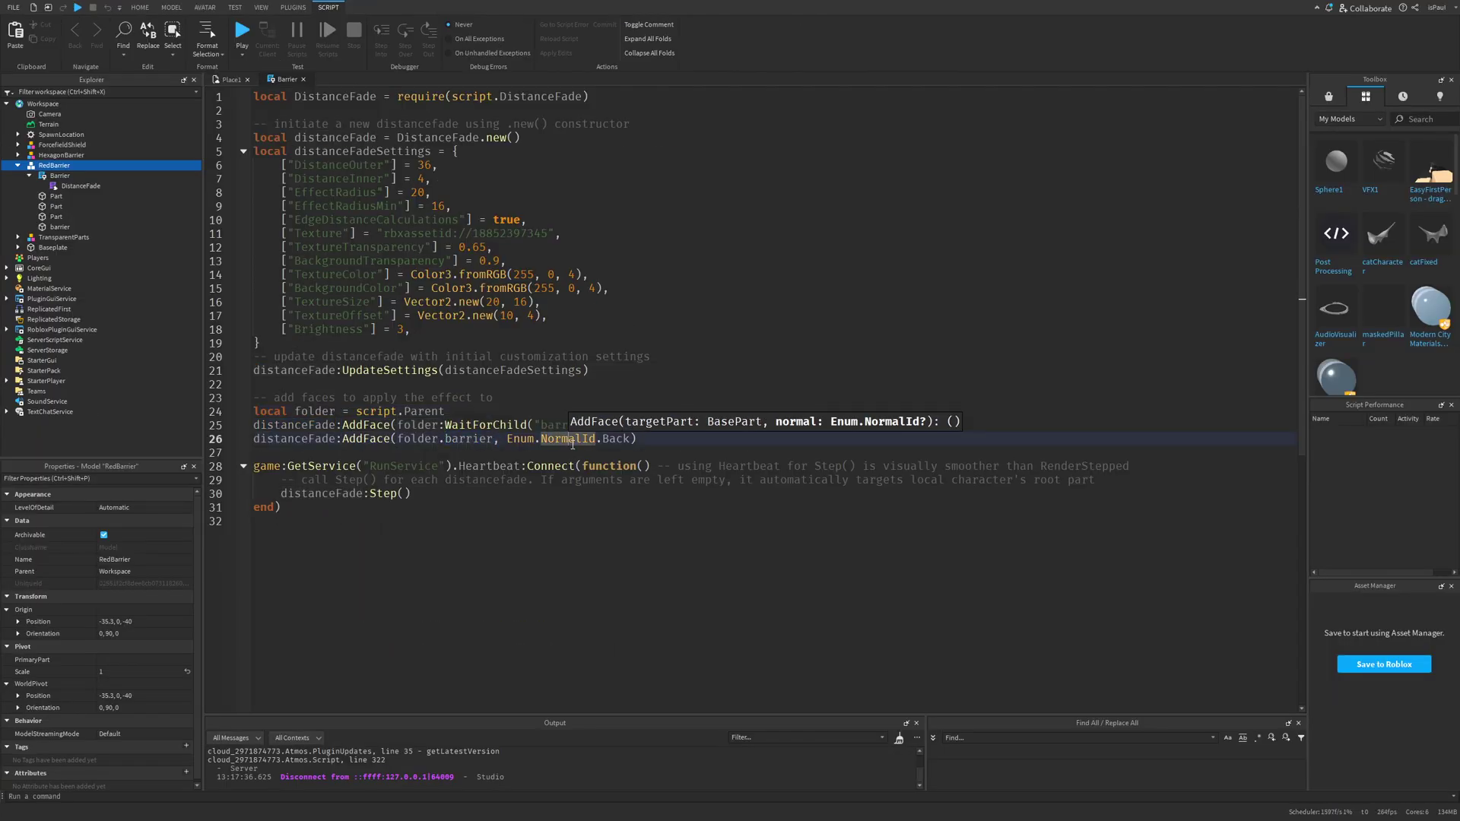
click(64, 228)
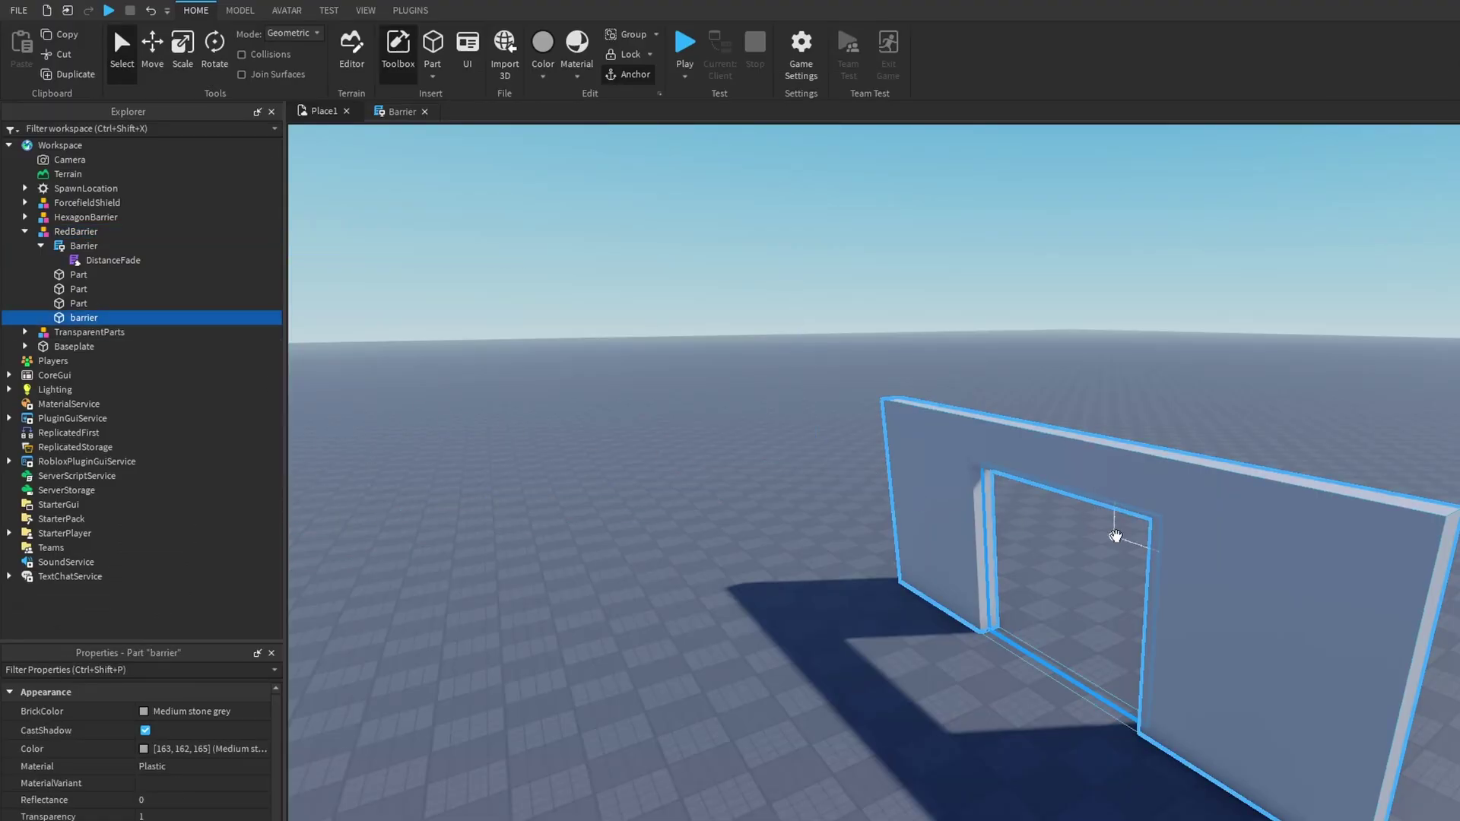
scroll(1205, 518, up, 4)
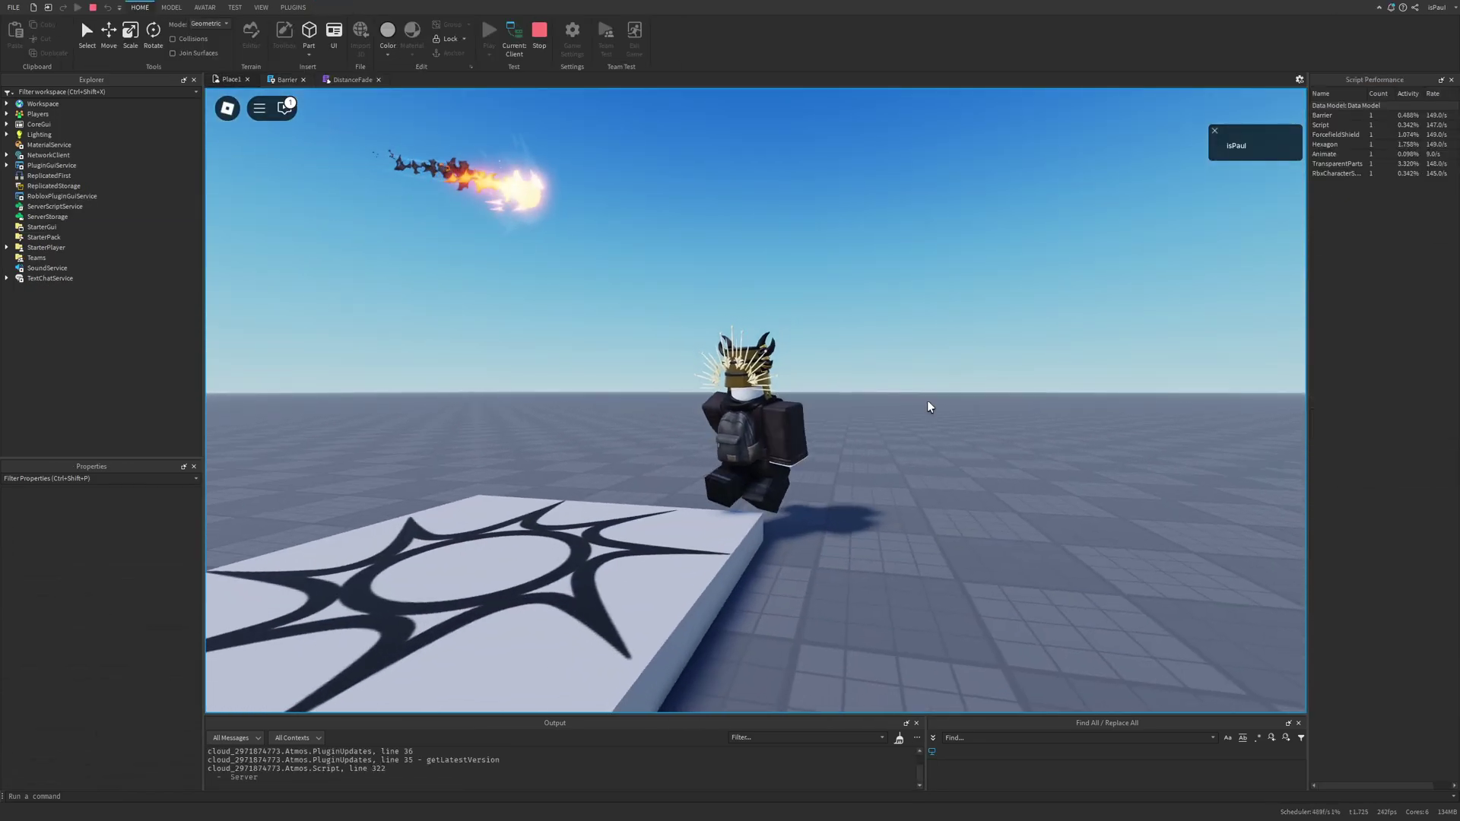
- Move and jump the character alongside the hexagon barrier in the playtest, viewing the fade effect from both sides
key(space)
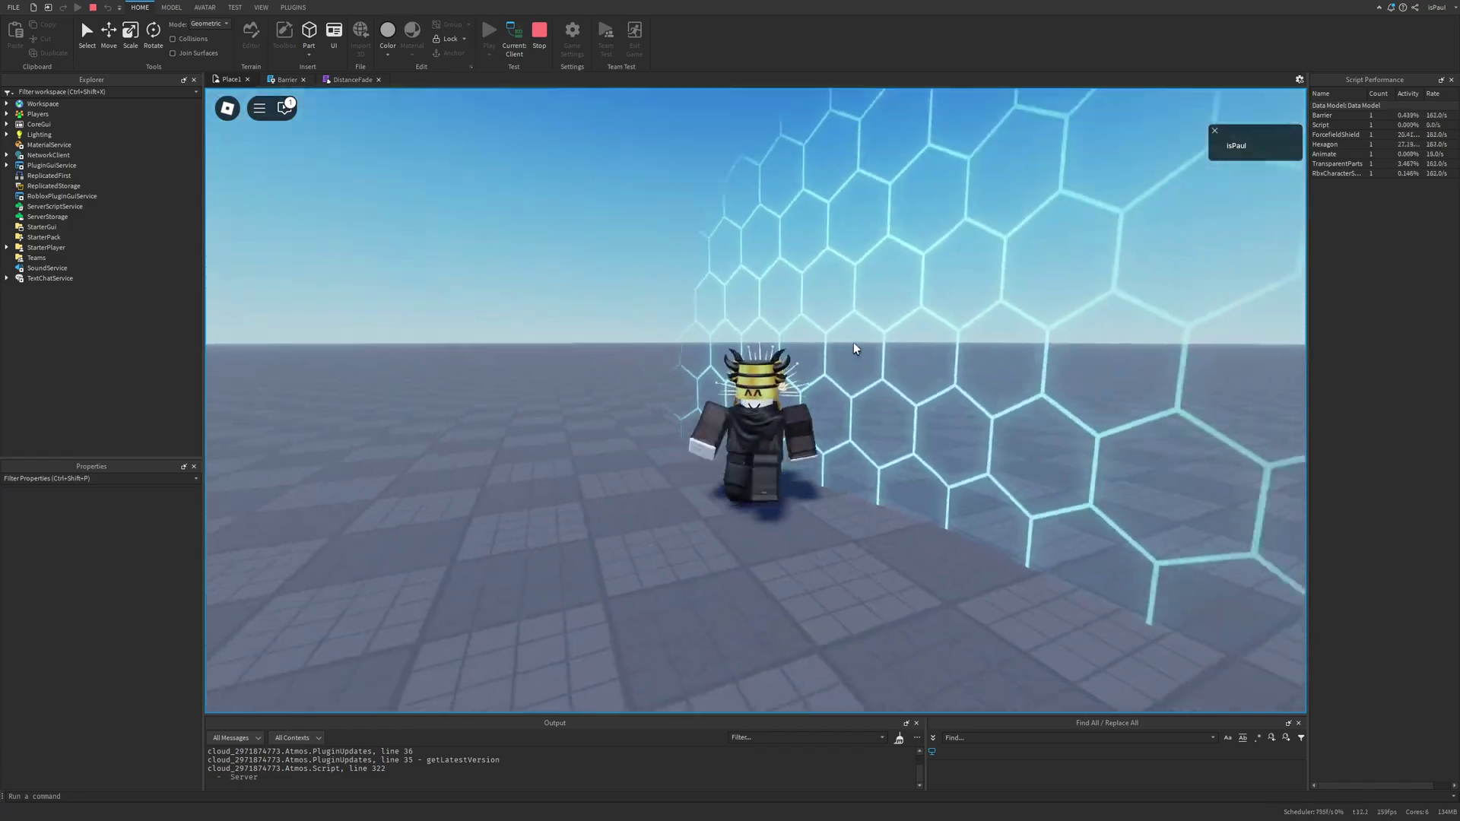
key(space)
key(space)
key(space)
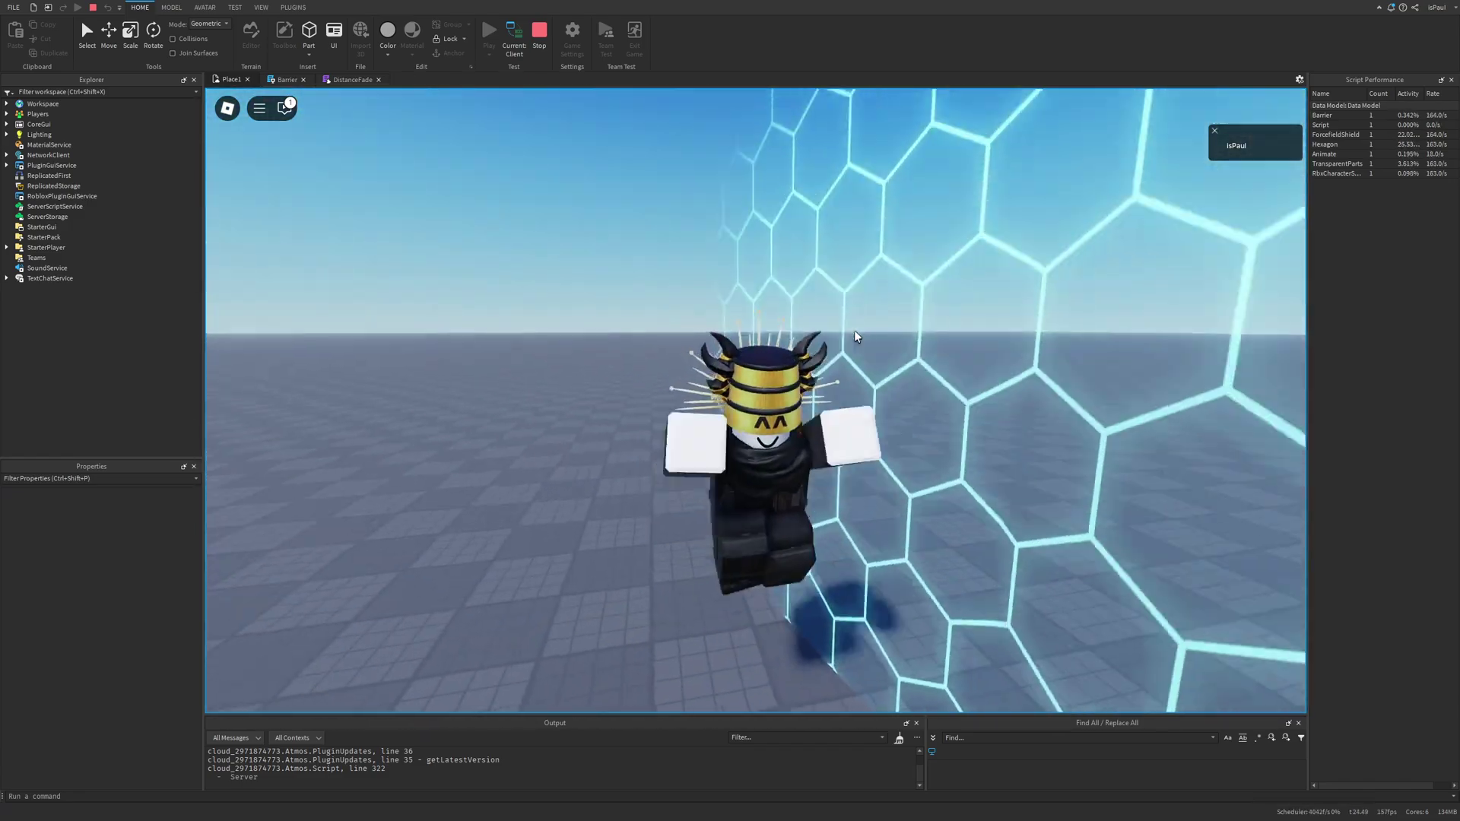
key(space)
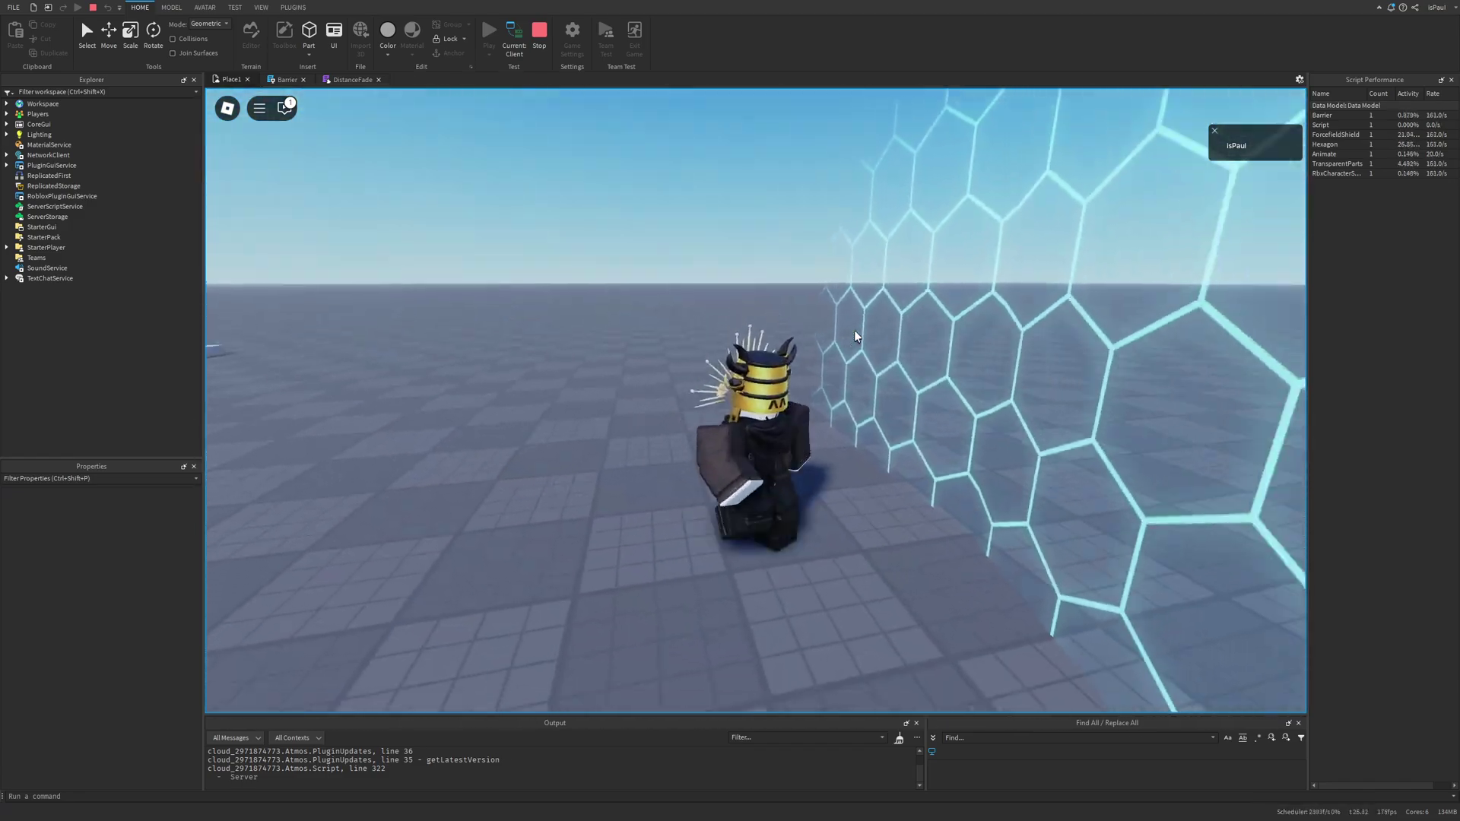
key(space)
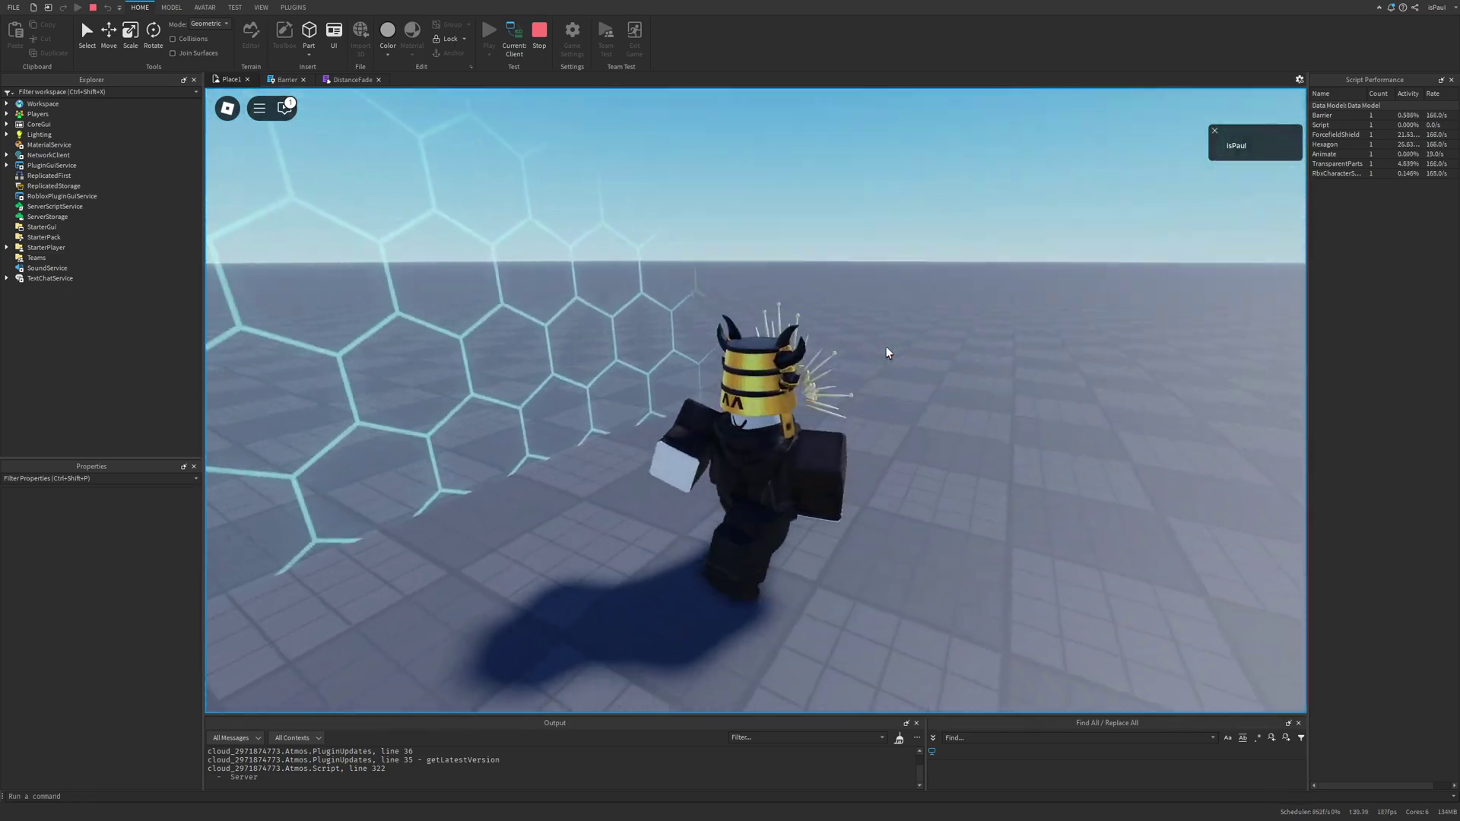
key(space)
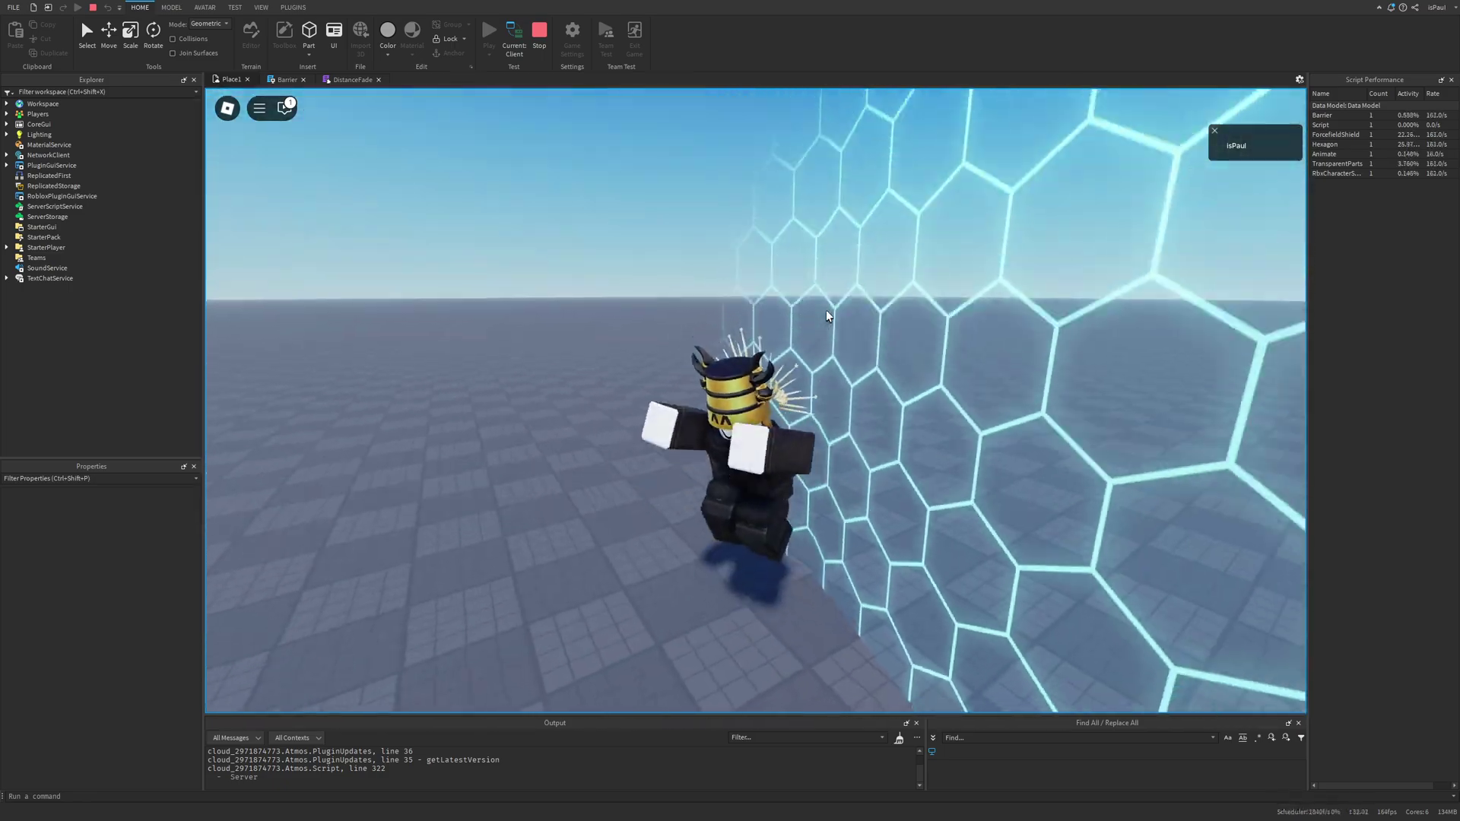